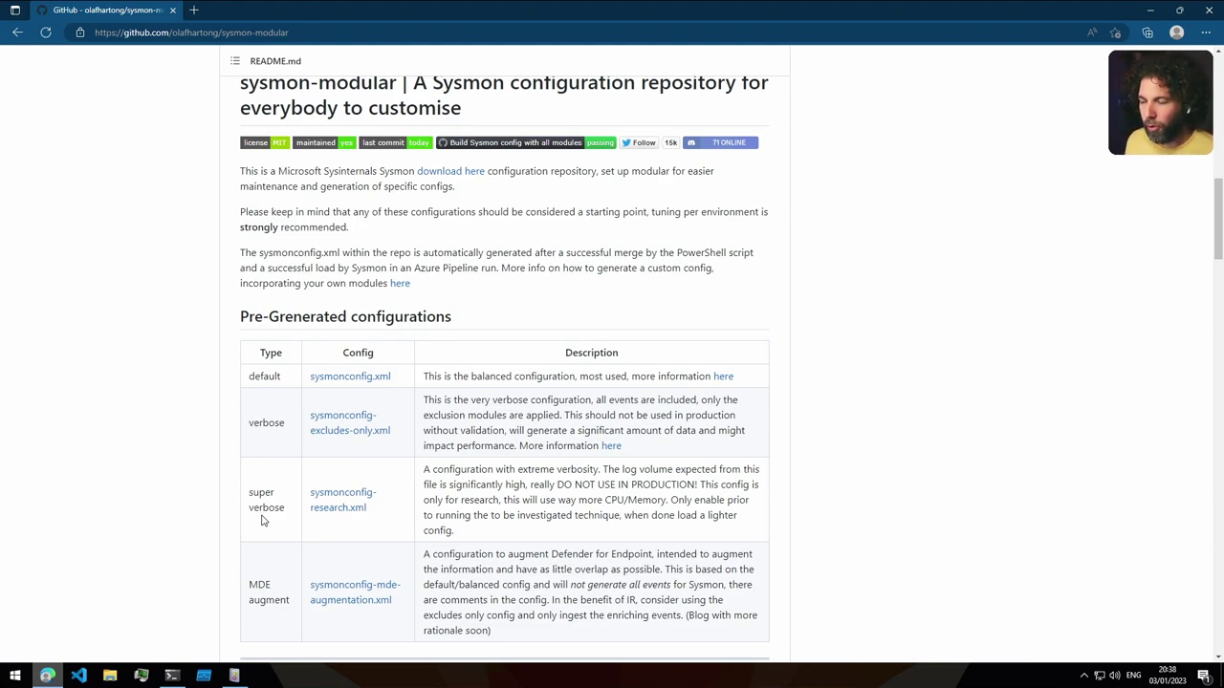
Read through the sysmon-modular README, from the pre-generated configurations to the Sysmon Community section
scroll(214, 528, down, 1)
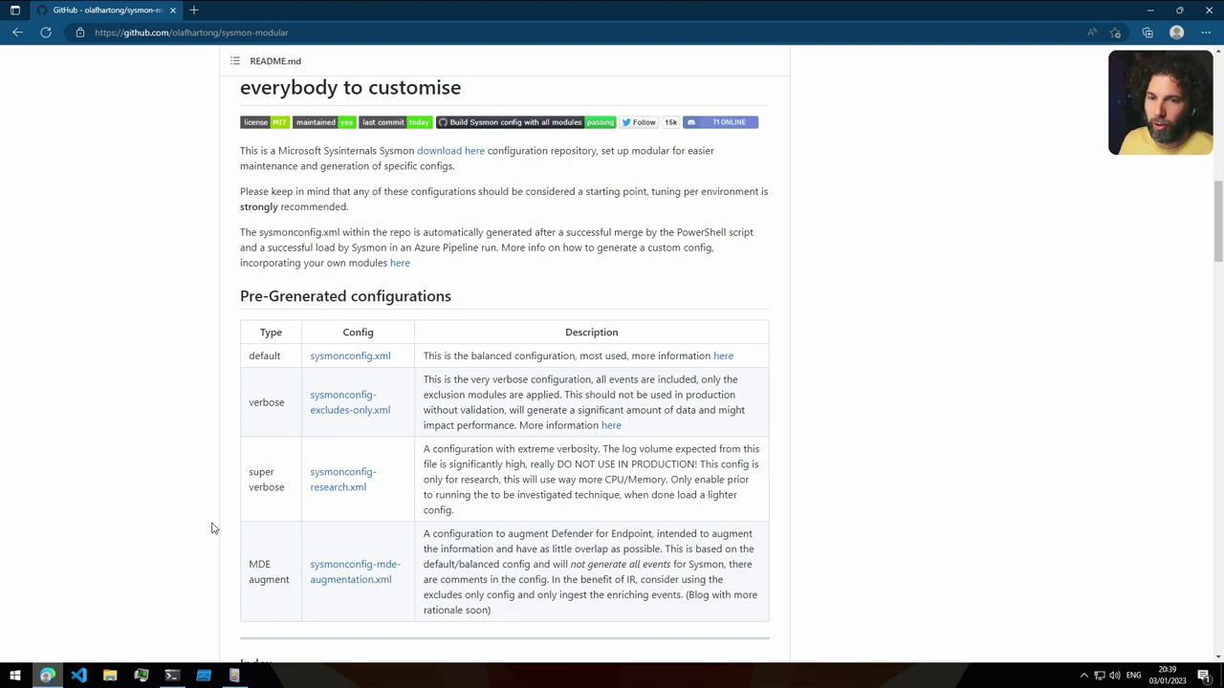
scroll(216, 525, down, 3)
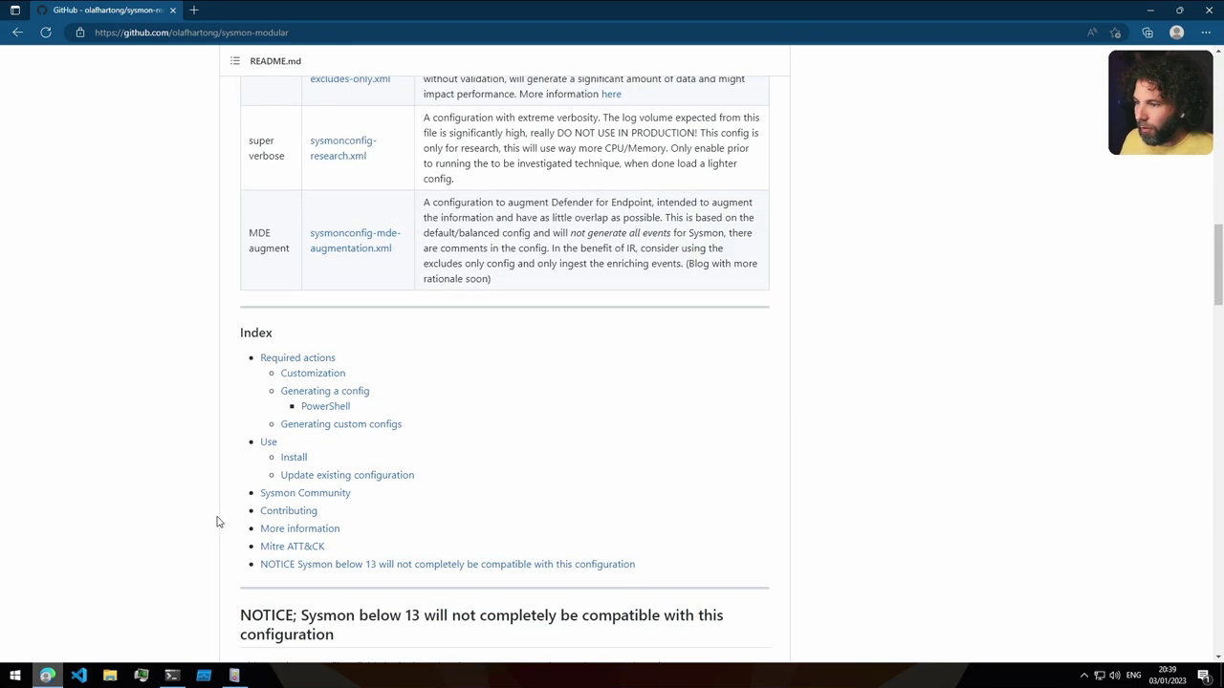
scroll(217, 522, down, 2)
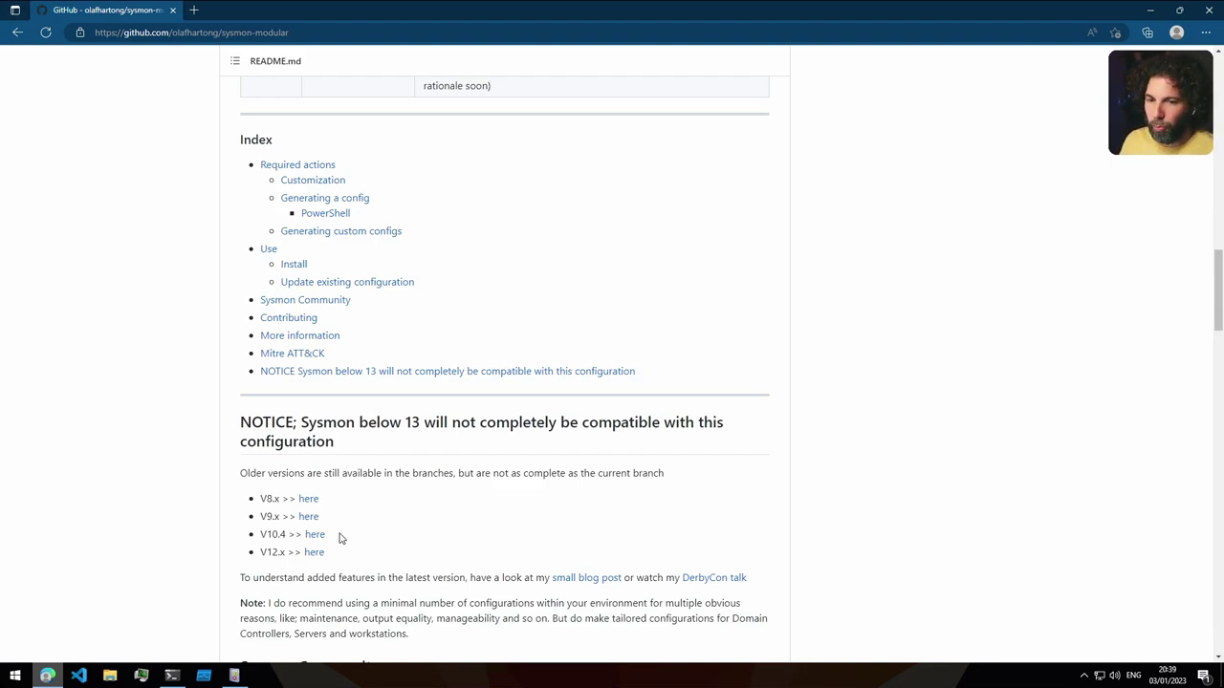
scroll(340, 537, down, 3)
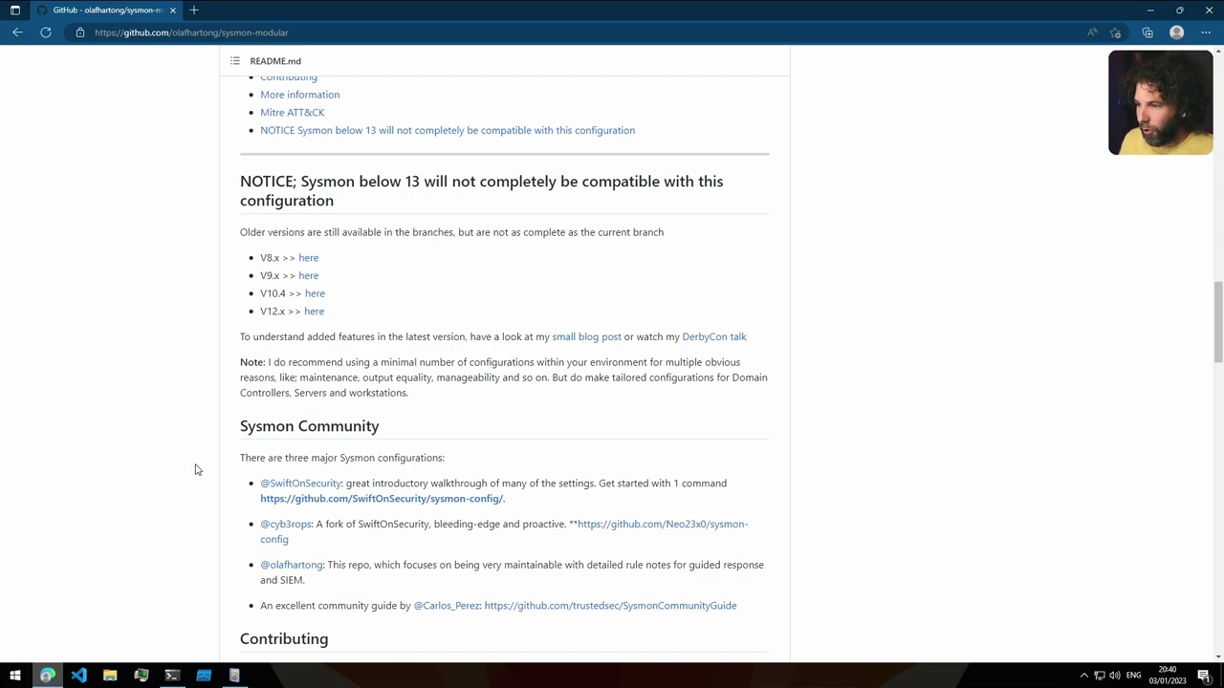
Open the linked TrustedSec SysmonCommunityGuide repository and look through its README's table of contents and Current State section
click(591, 610)
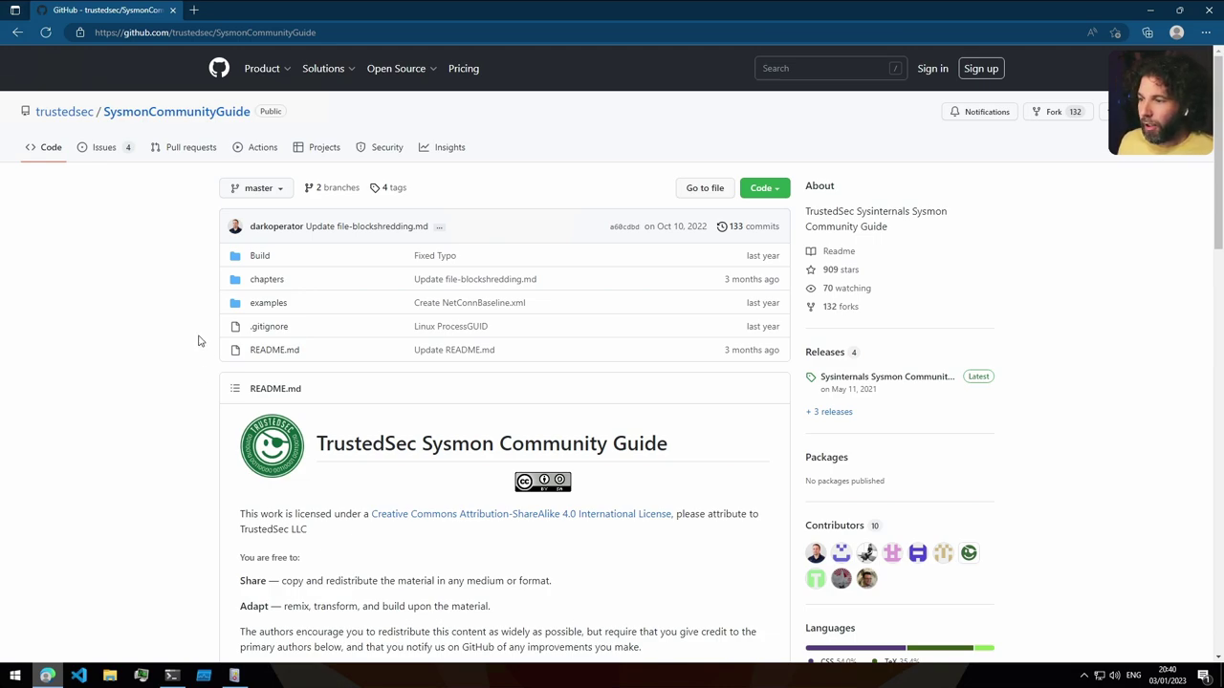
scroll(197, 344, down, 3)
scroll(198, 344, down, 1)
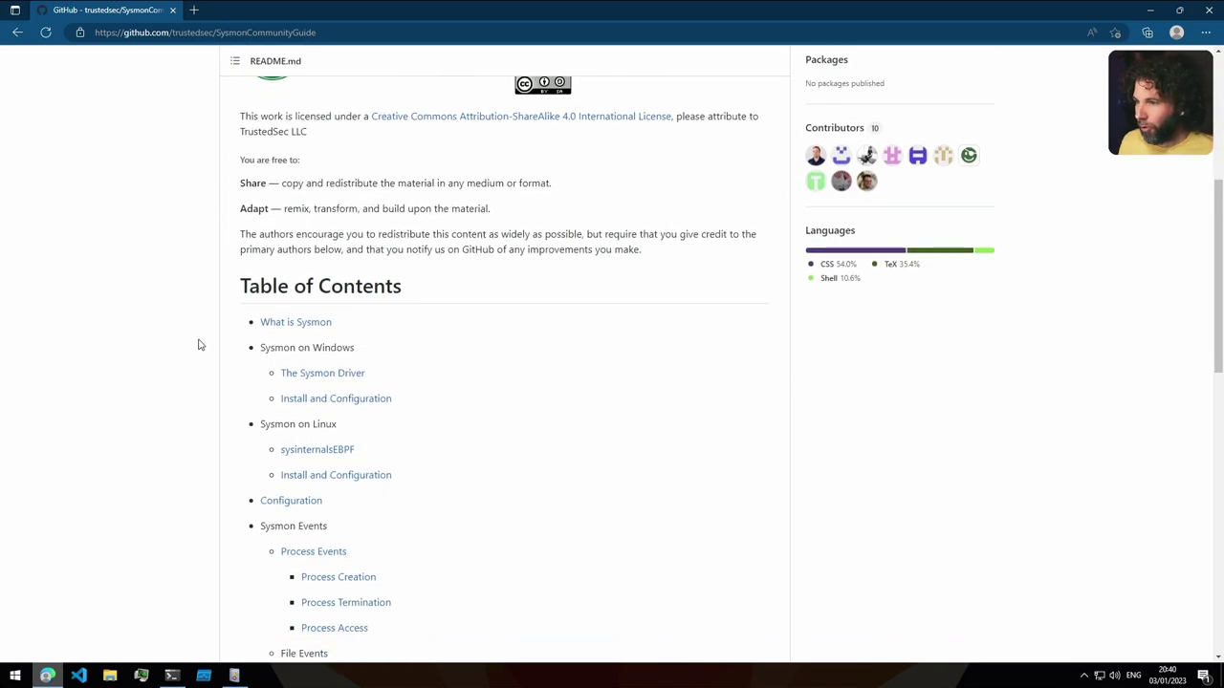
scroll(198, 344, down, 1)
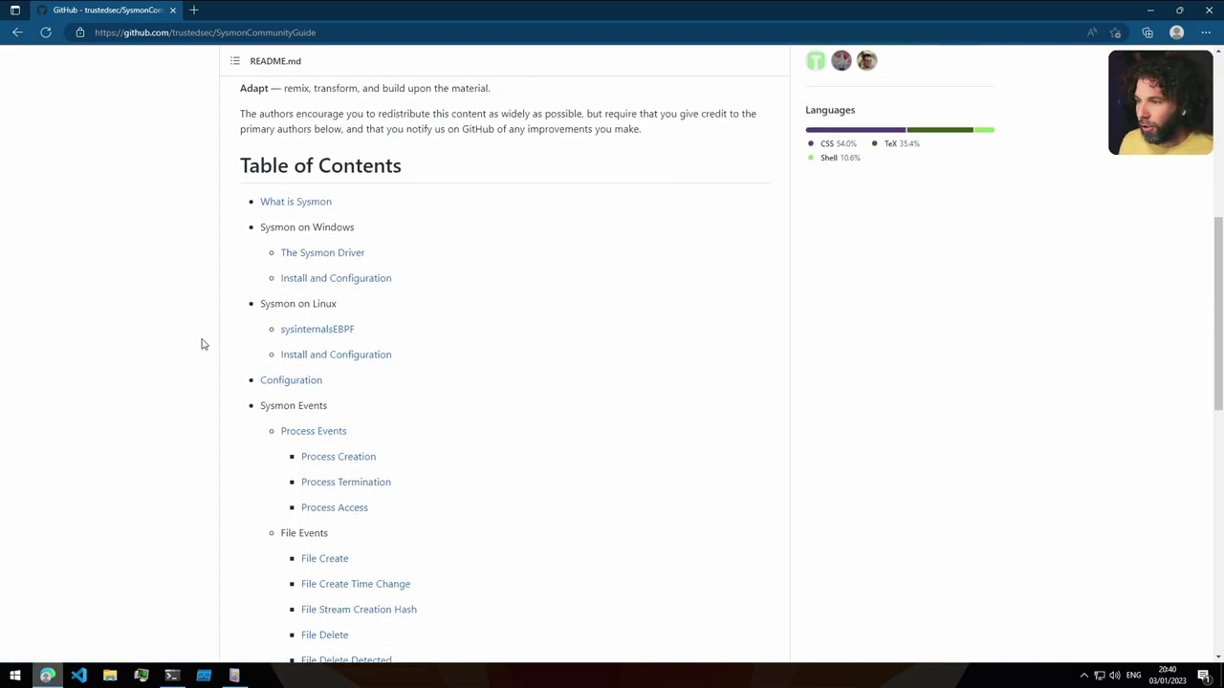
scroll(215, 374, down, 1)
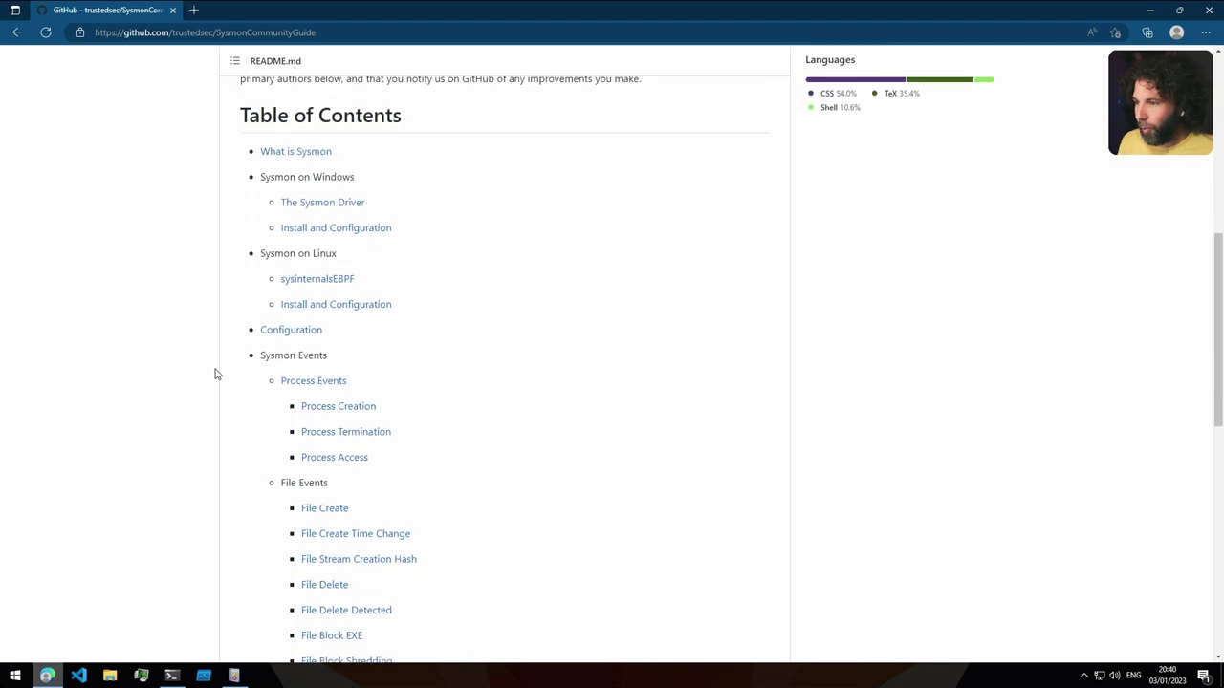
scroll(215, 373, down, 4)
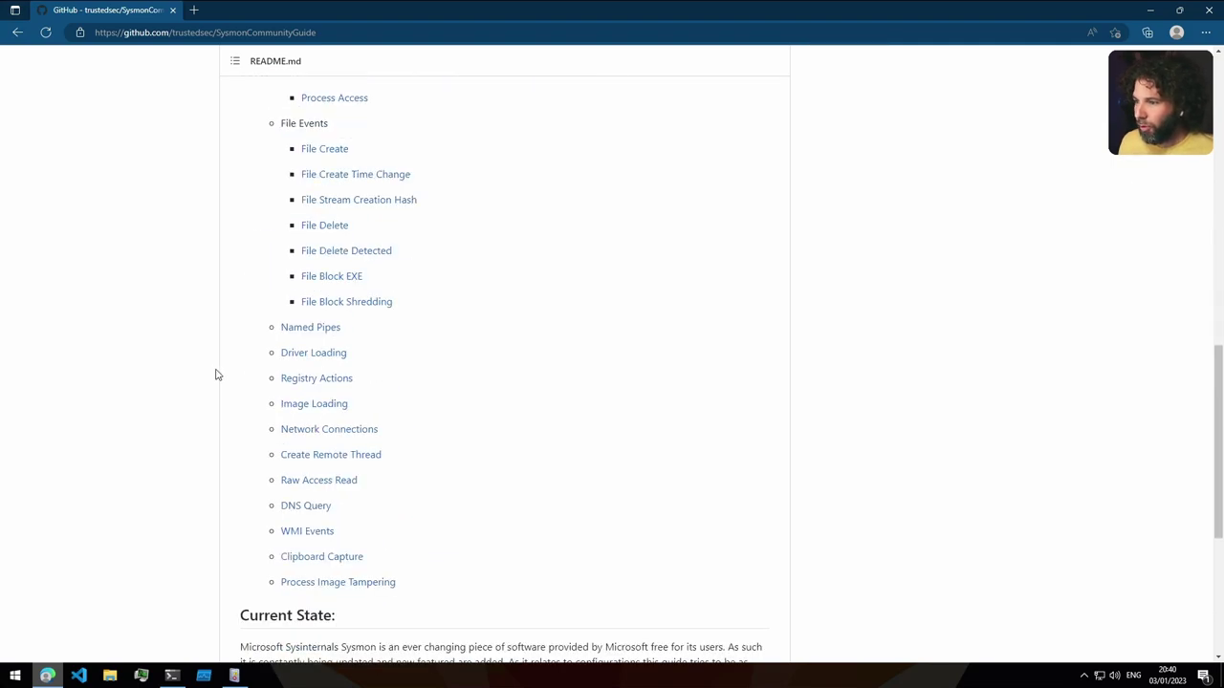
scroll(215, 374, down, 1)
scroll(215, 374, down, 2)
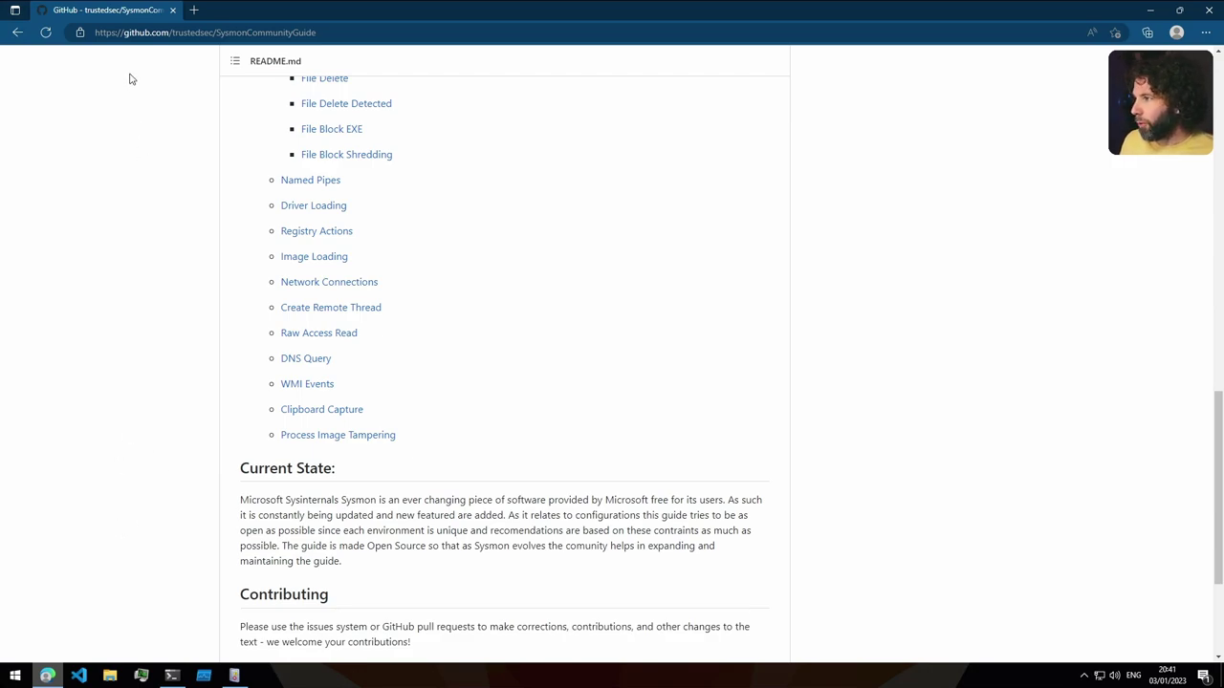
Return to the sysmon-modular repository and copy its HTTPS clone URL
click(18, 32)
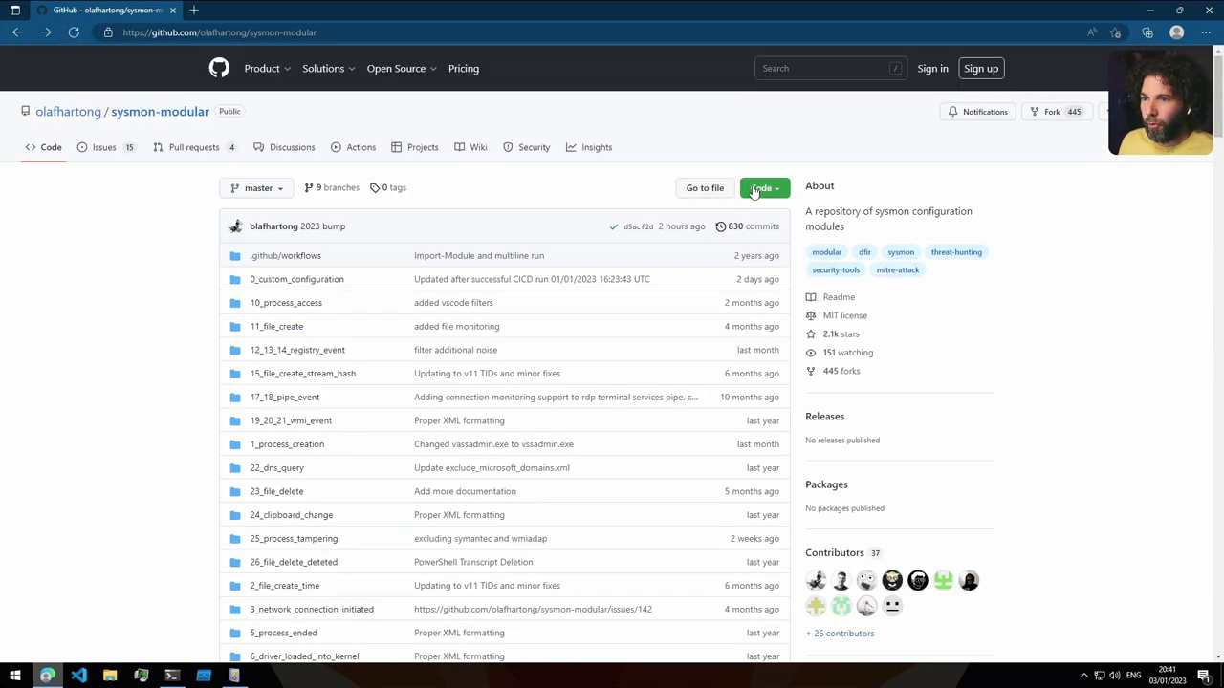
click(764, 187)
click(763, 302)
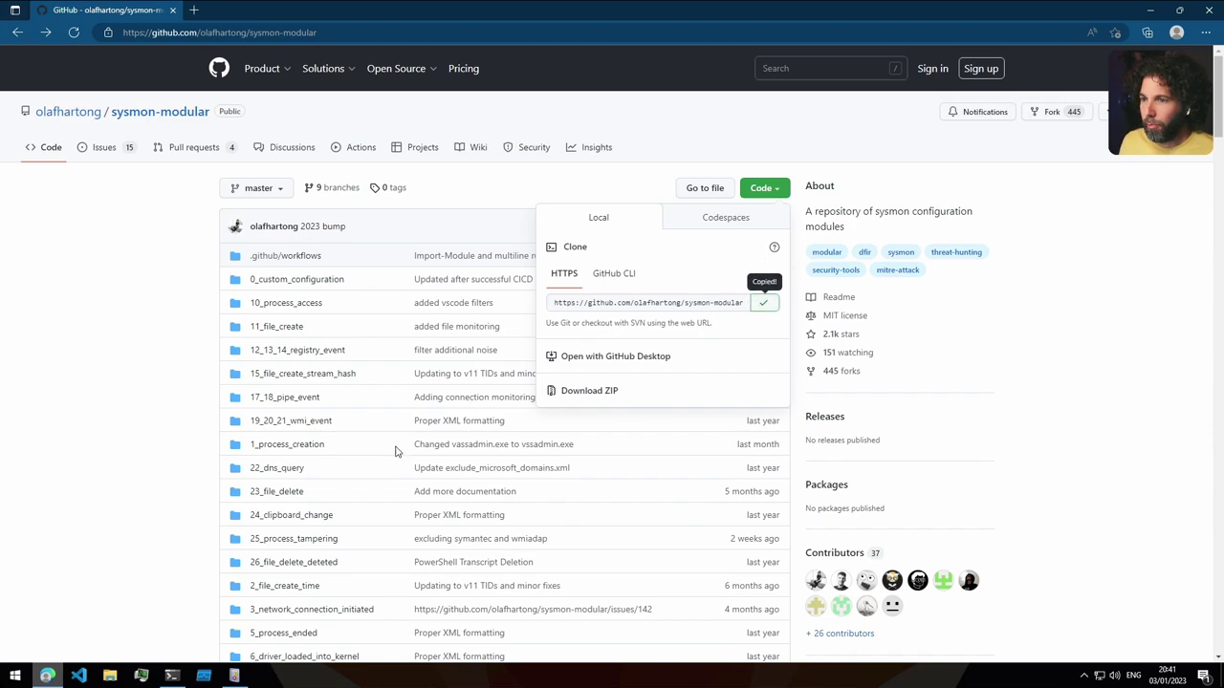
click(172, 676)
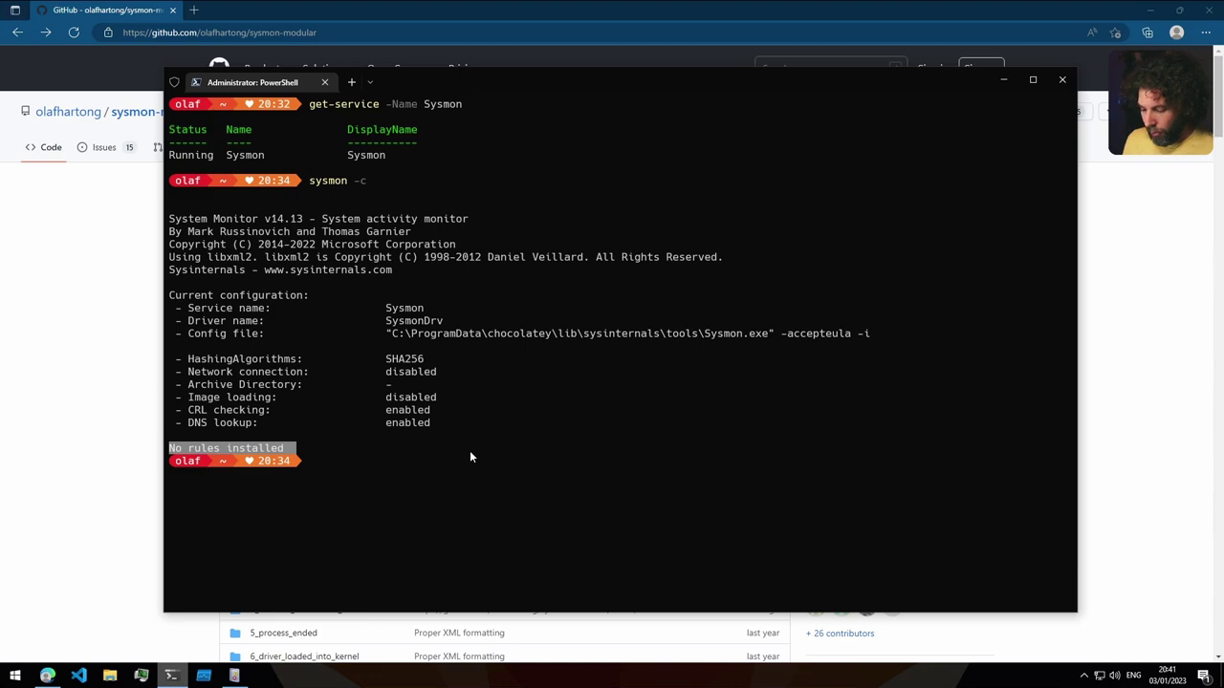
key(Escape)
text(cd c:\tools)
key(Return)
text(git)
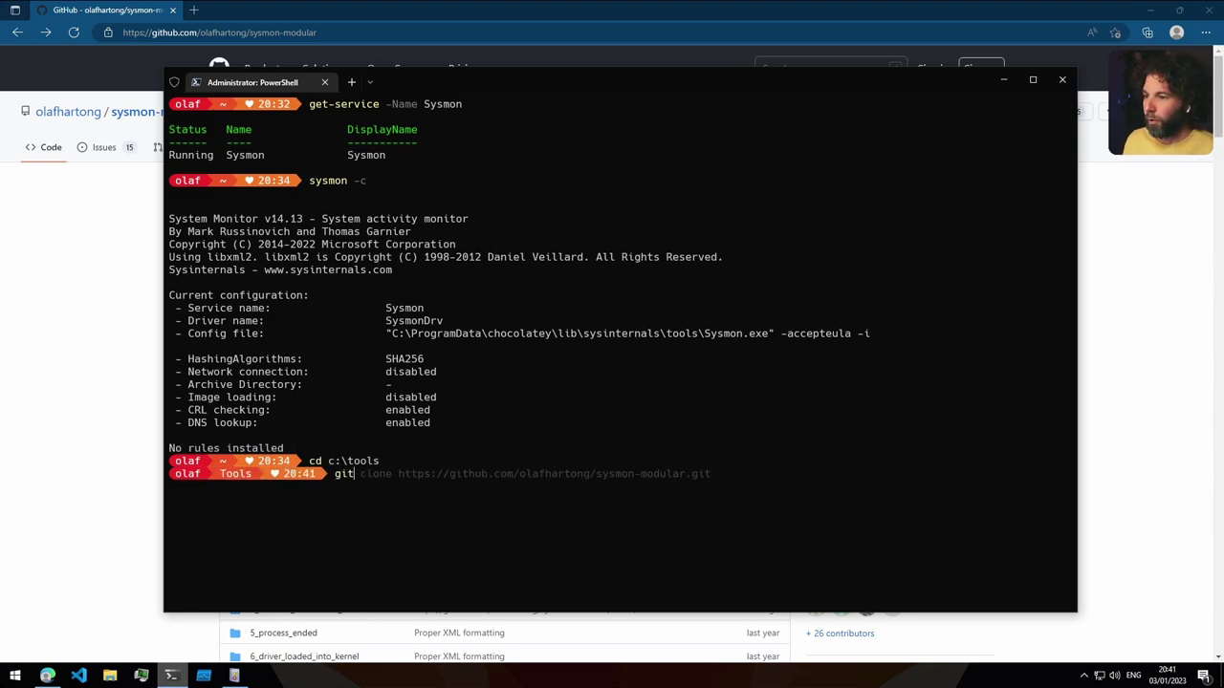
key(Right)
key(Return)
key(Return)
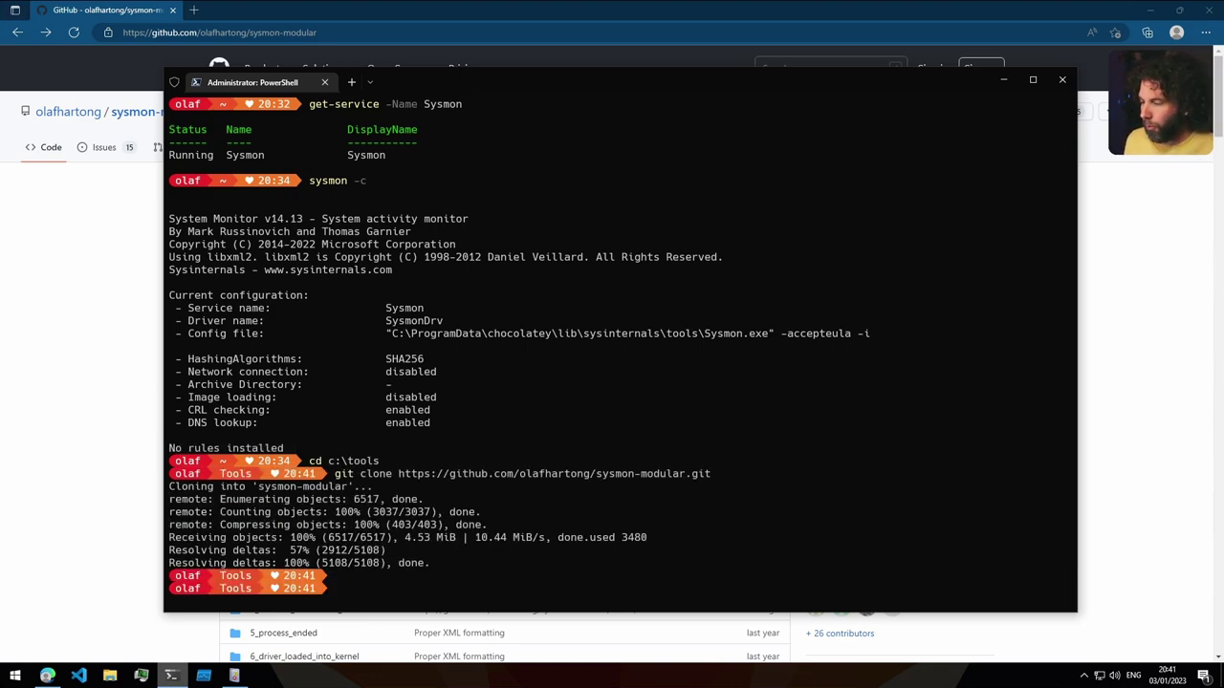
Switch to Visual Studio Code, expand the sysmon-modular folder, and view the beginning of sysmonconfig.xml
click(80, 676)
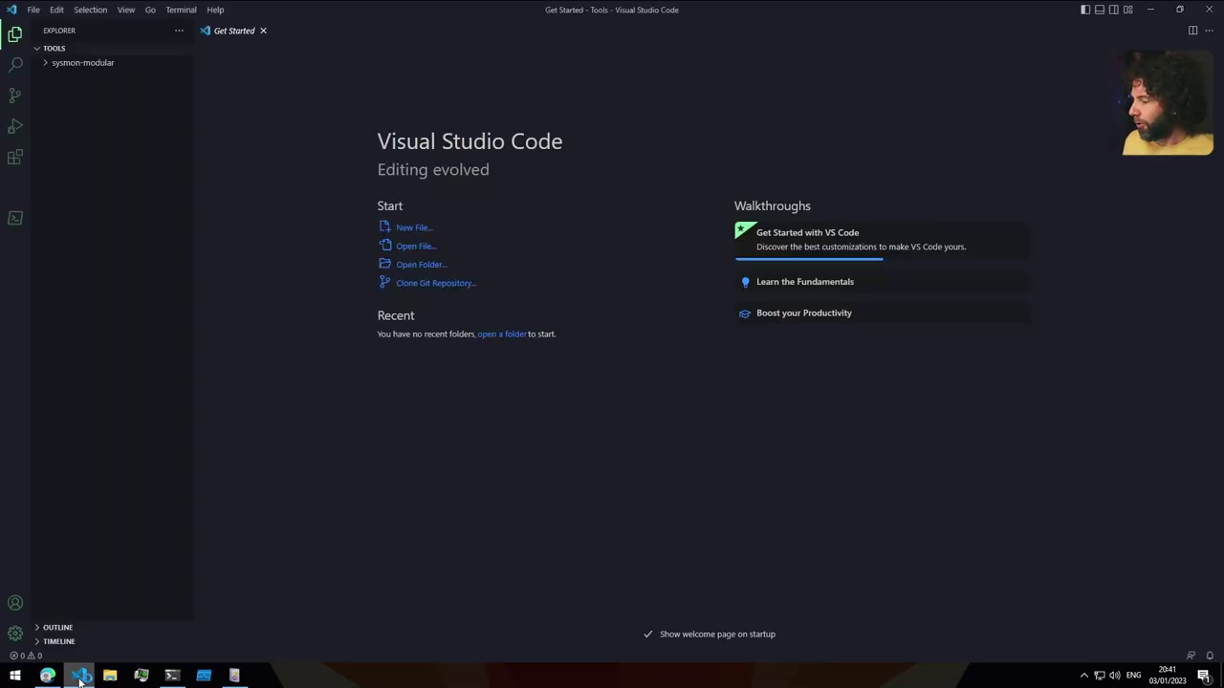
click(81, 63)
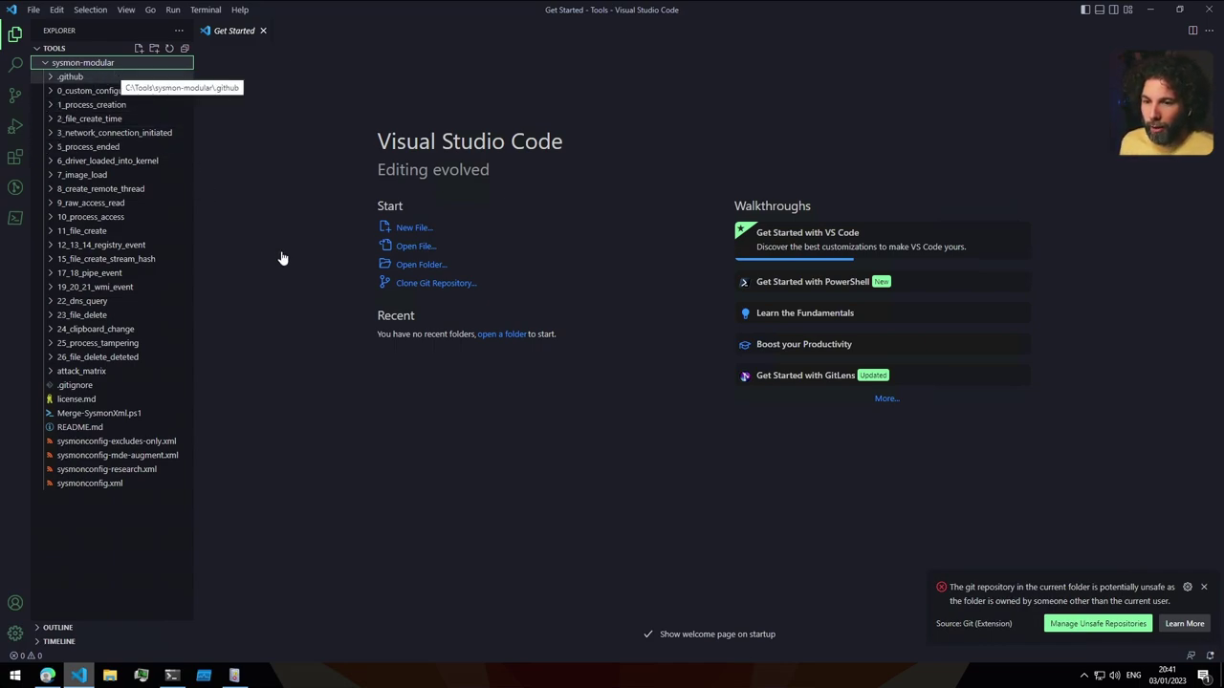
click(1204, 588)
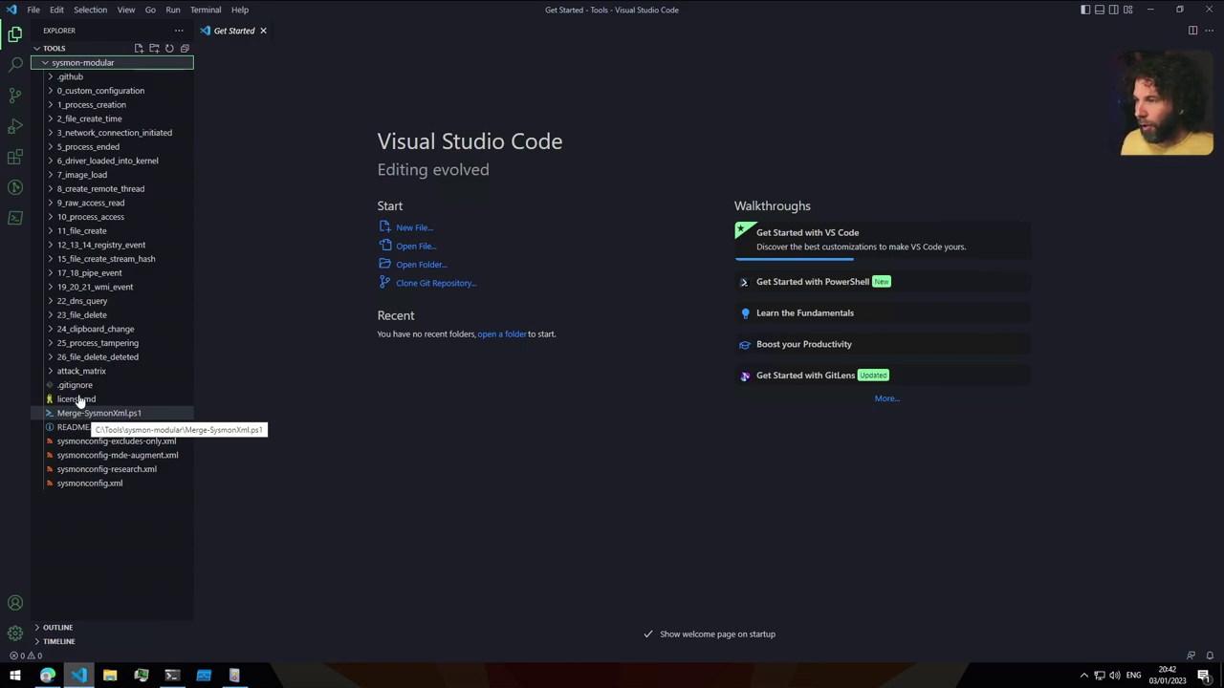
click(121, 487)
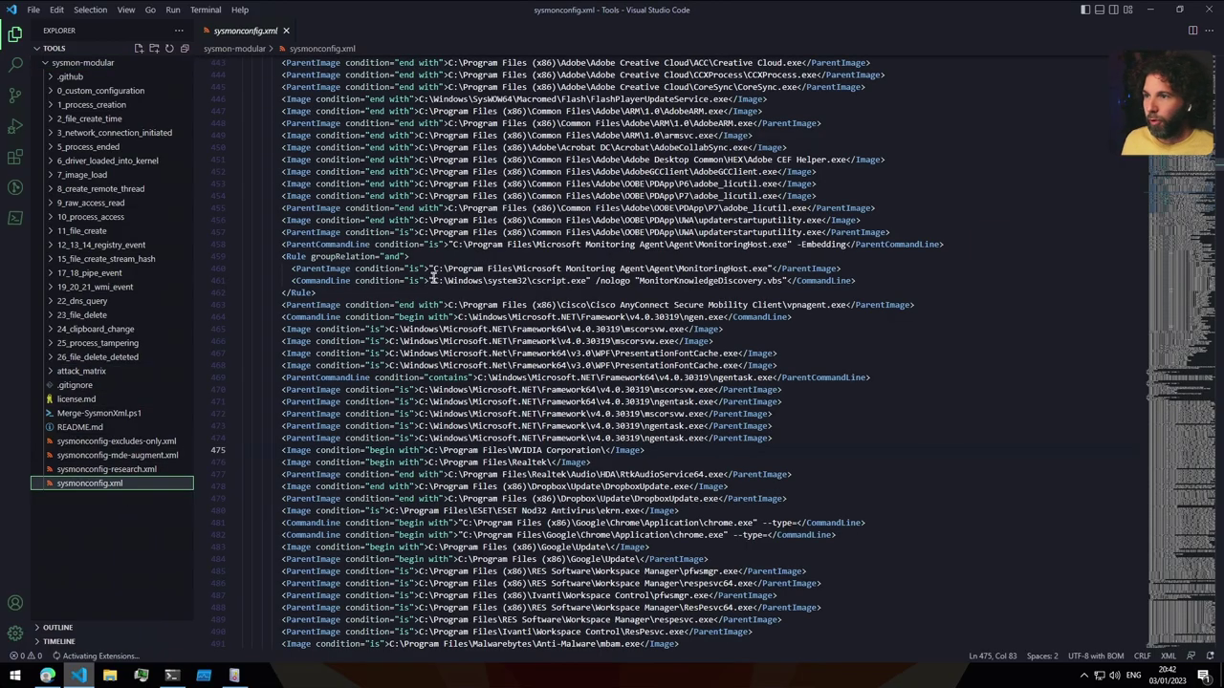
scroll(612, 334, up, 20)
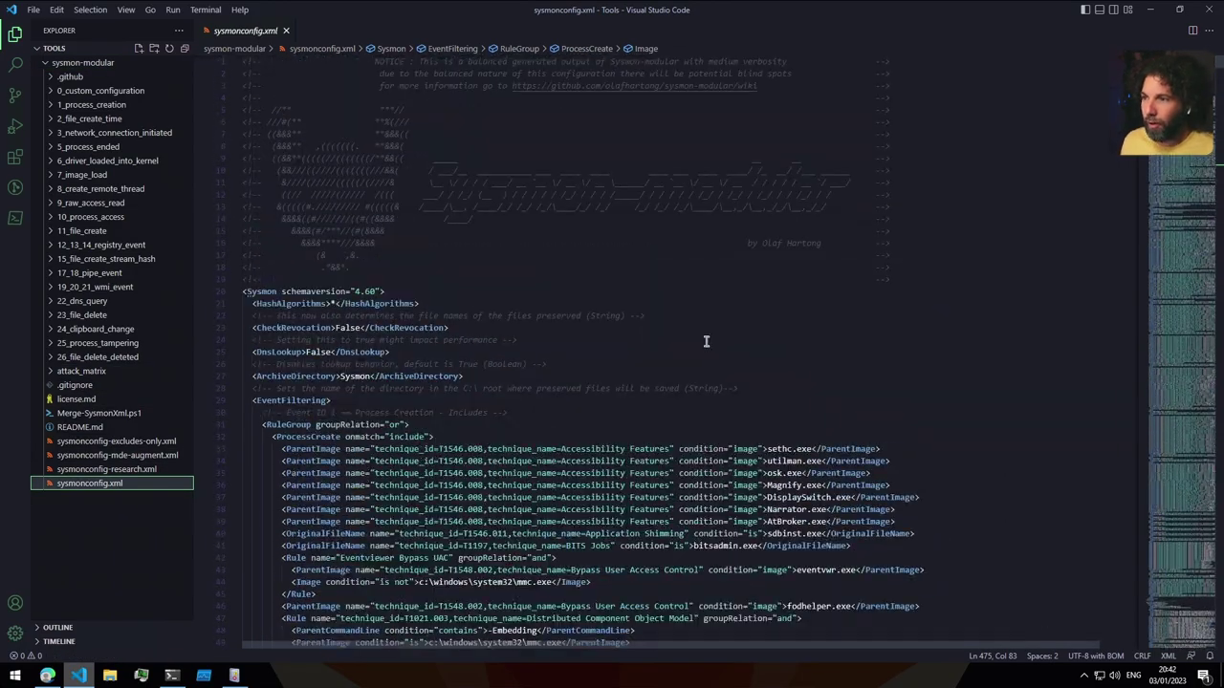
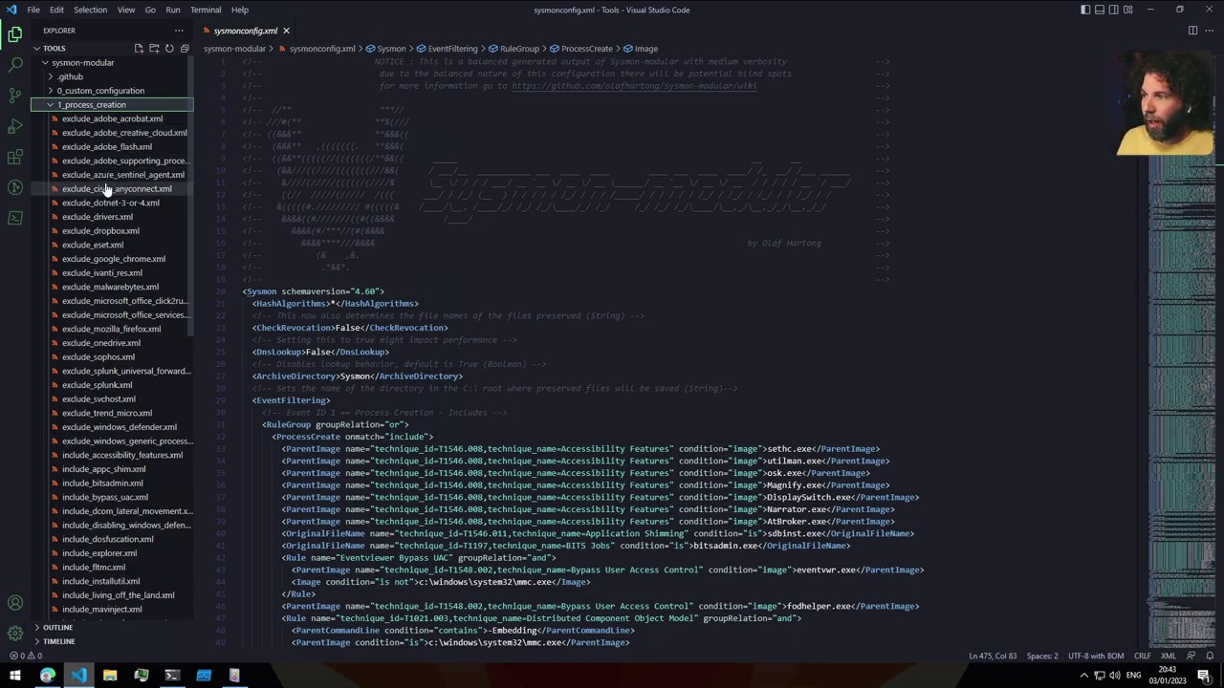
Open exclude_splunk.xml from 1_process_creation and examine its onmatch="exclude" setting and Splunk path rules
click(124, 386)
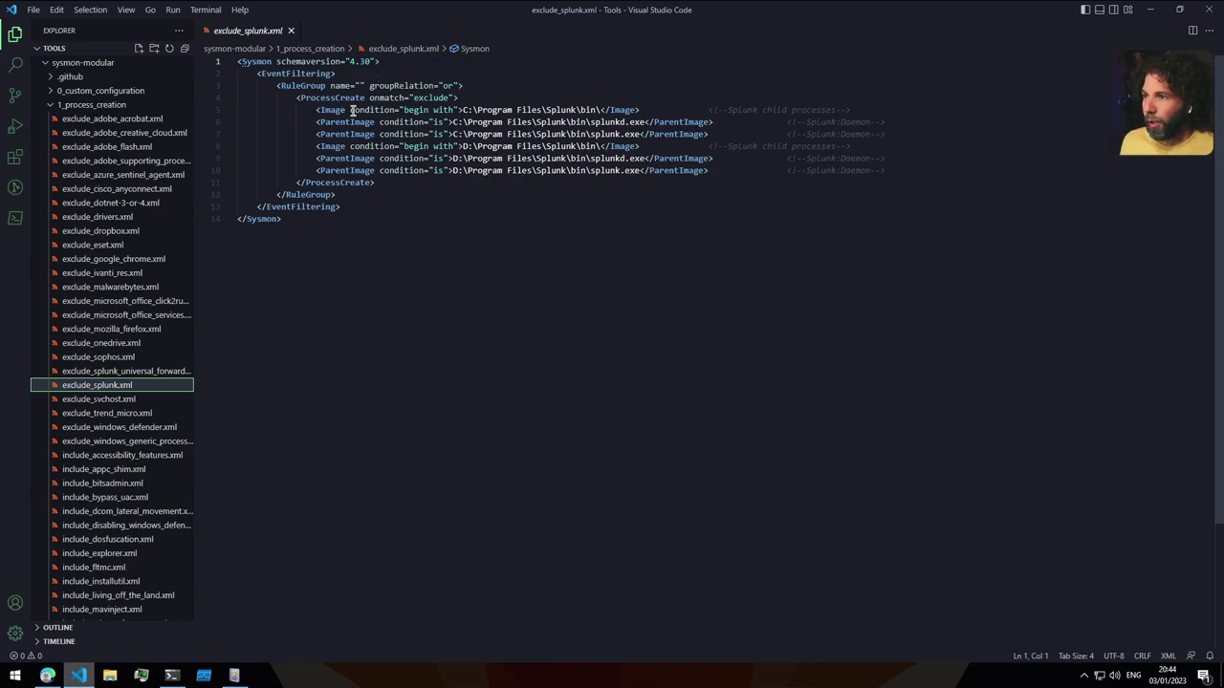
drag(370, 99, 449, 97)
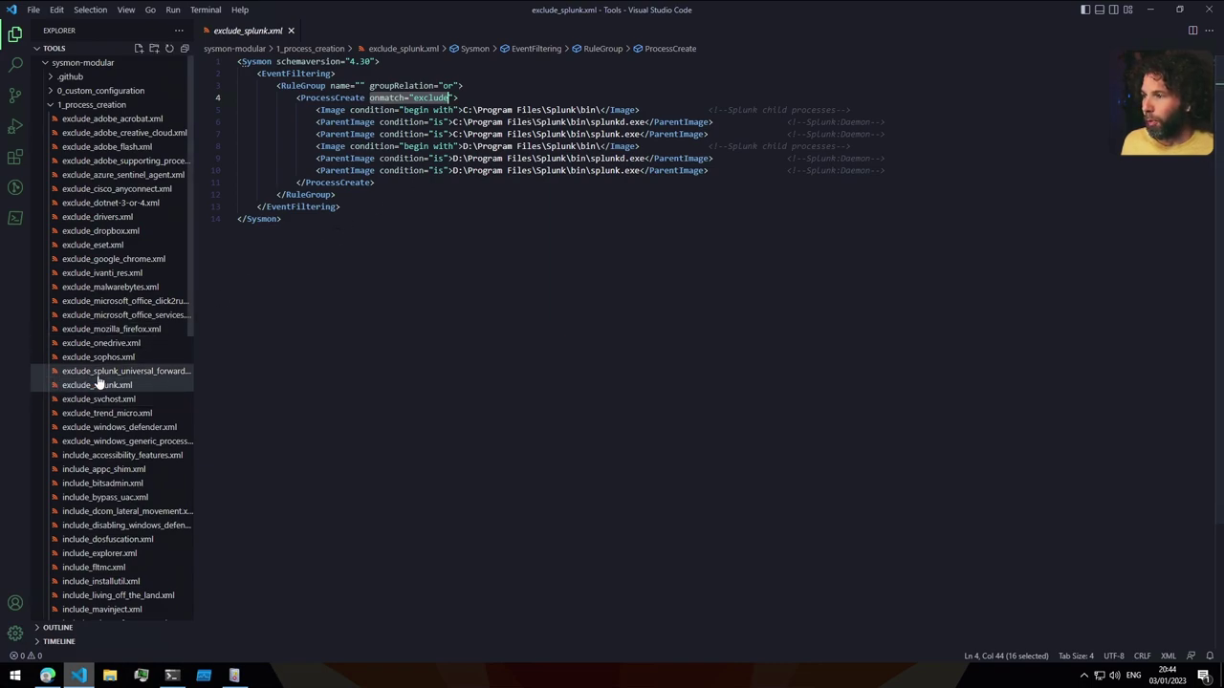
click(448, 254)
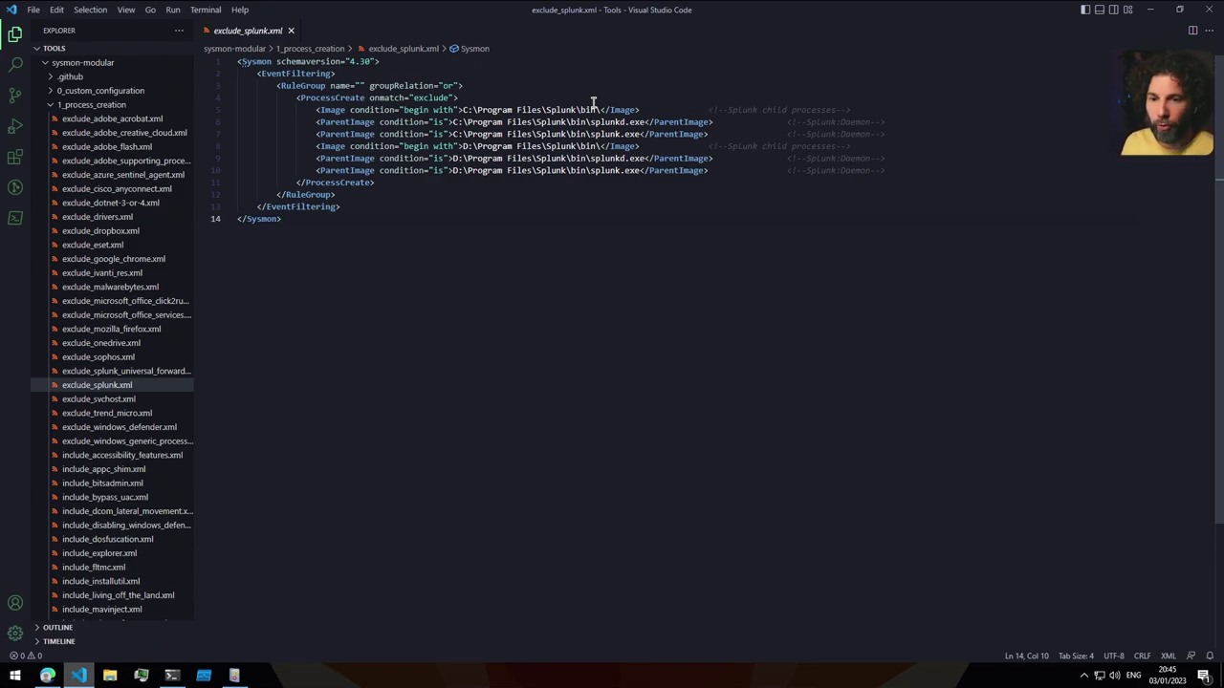
Examine the include_bitsadmin.xml and include_bypass_uac.xml rules, and collapse the 1_process_creation folder
click(124, 483)
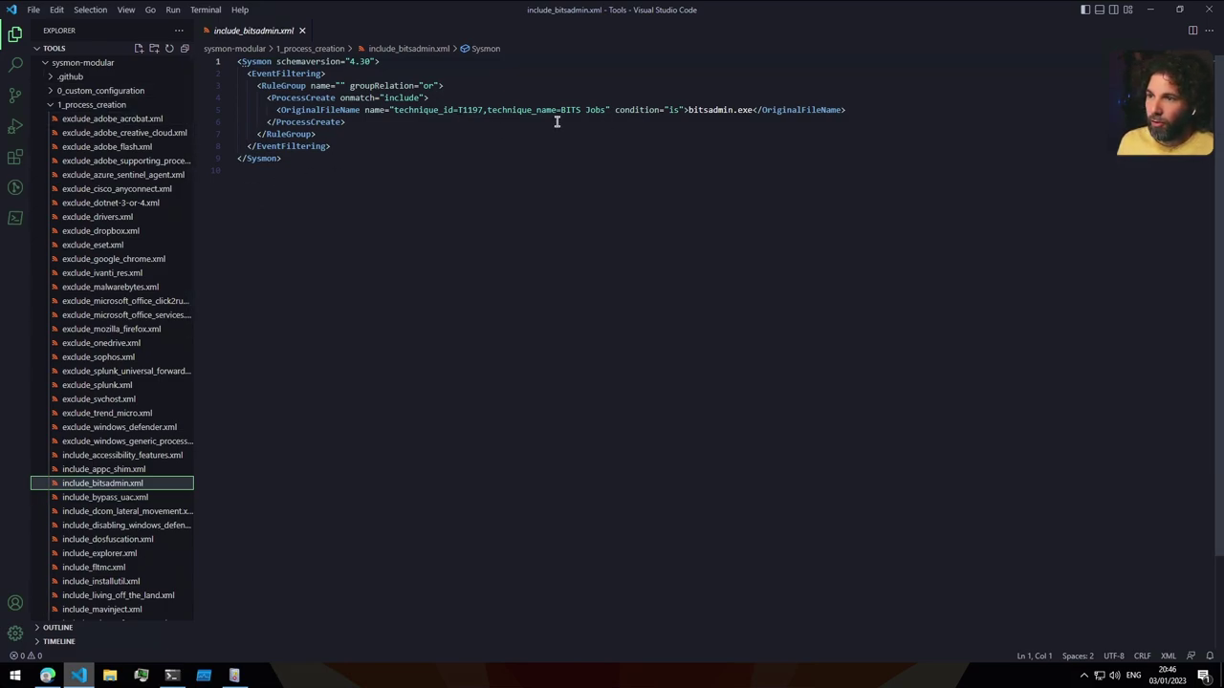
click(96, 498)
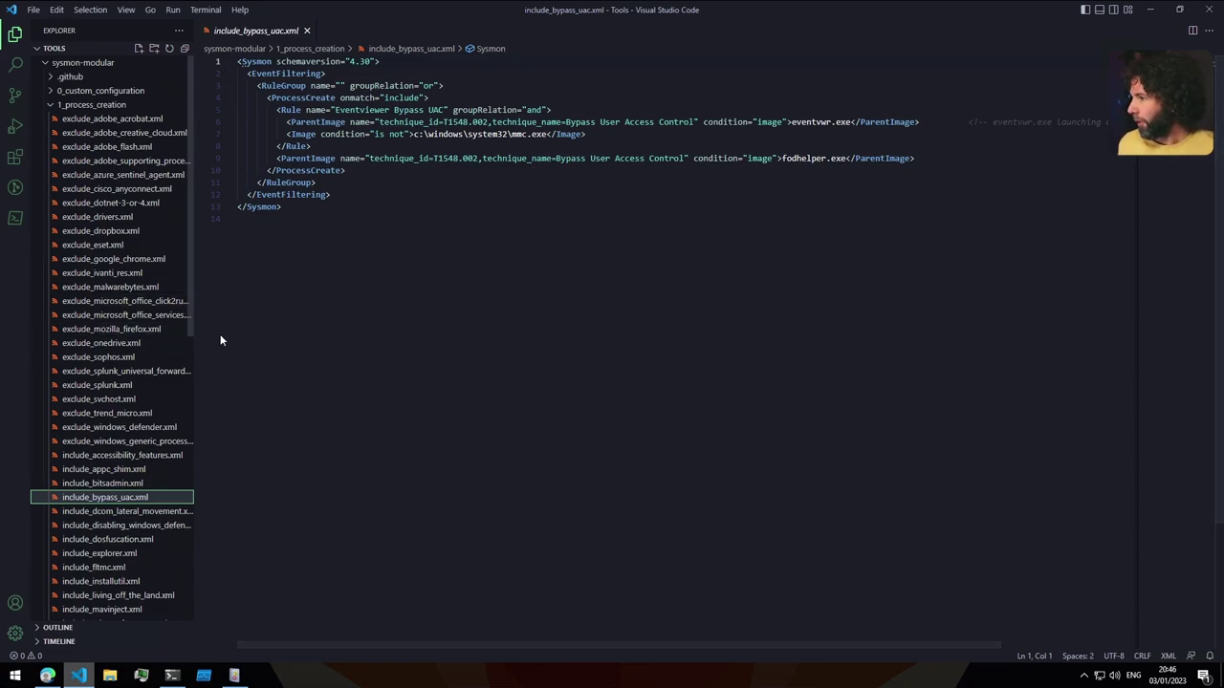
key(Left)
key(Left)
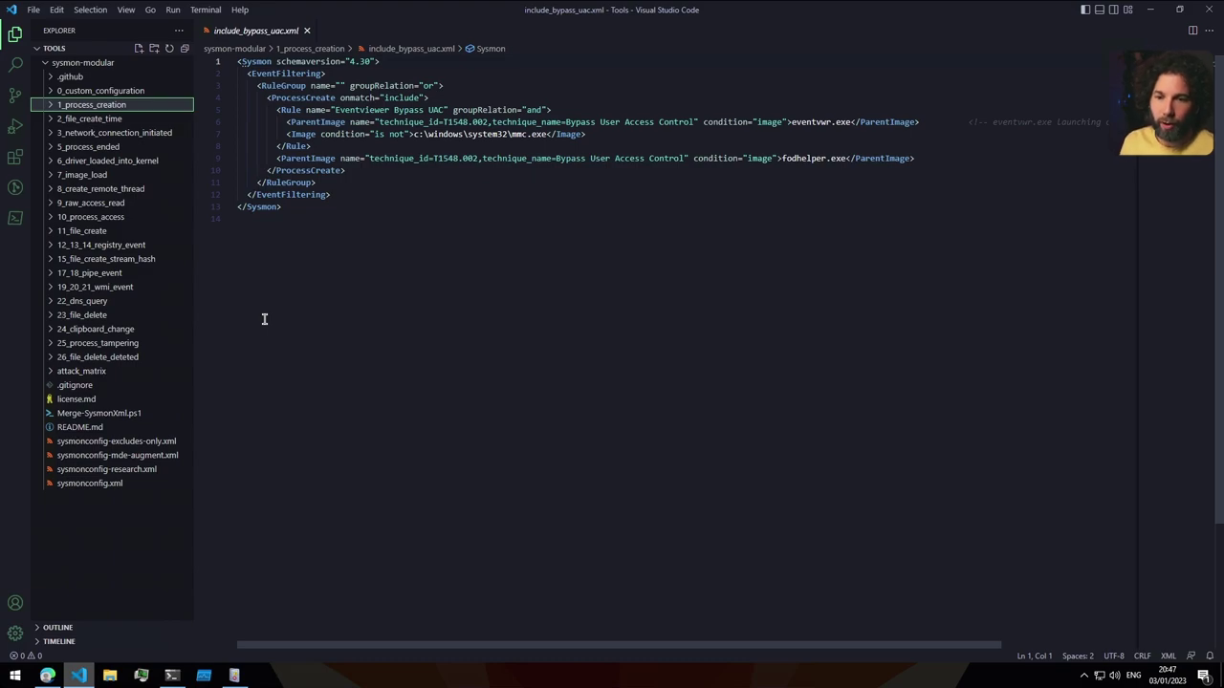
Expand the 0_custom_configuration folder and look through the modules listed in all_exclude_modules.txt
click(53, 92)
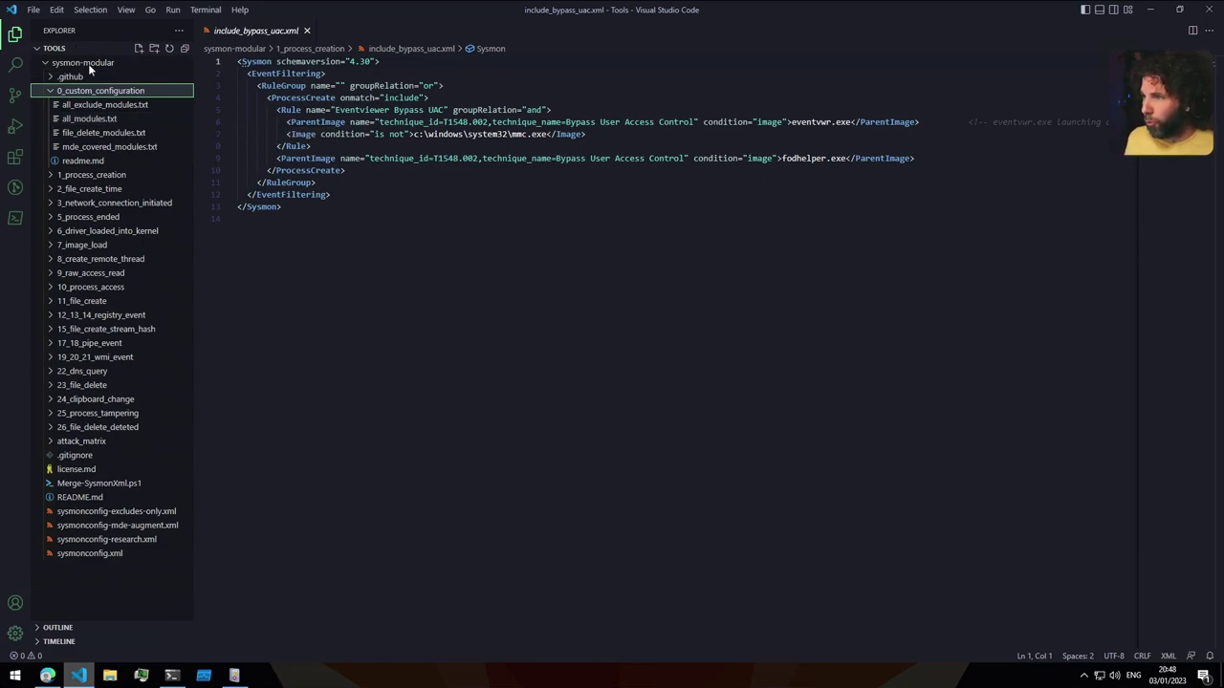
click(110, 107)
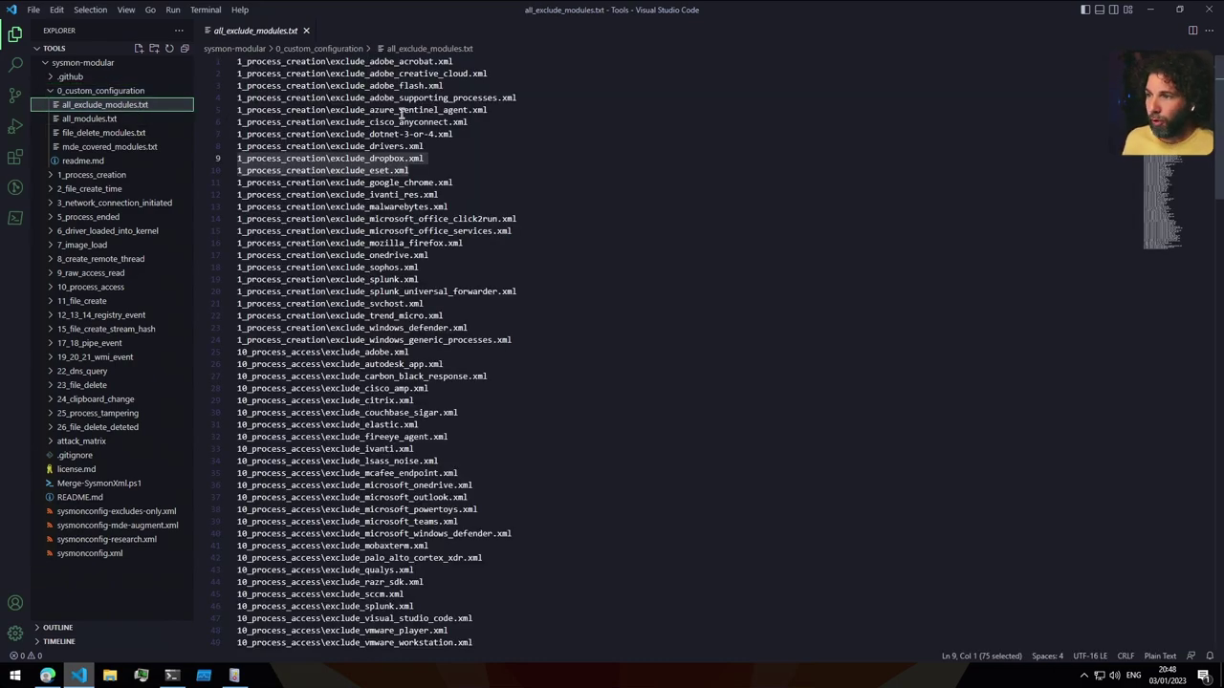
scroll(487, 191, down, 20)
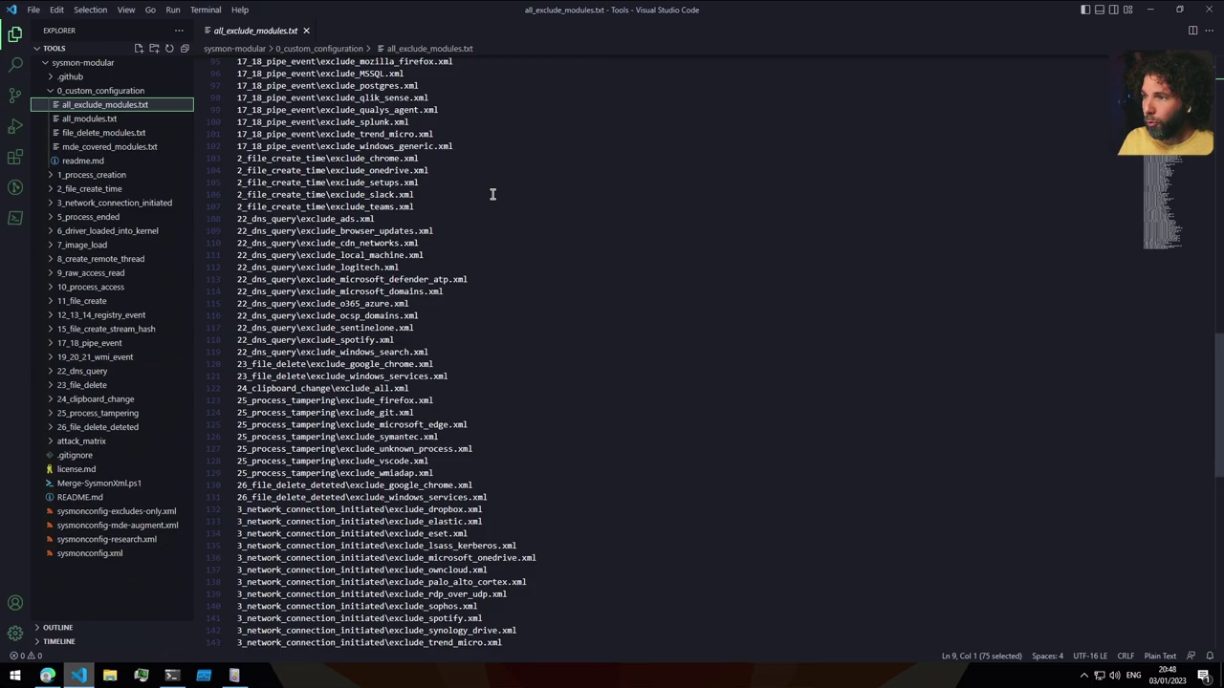
Review the module lists in all_modules.txt, file_delete_modules.txt and mde_covered_modules.txt
key(Down)
scroll(341, 174, down, 10)
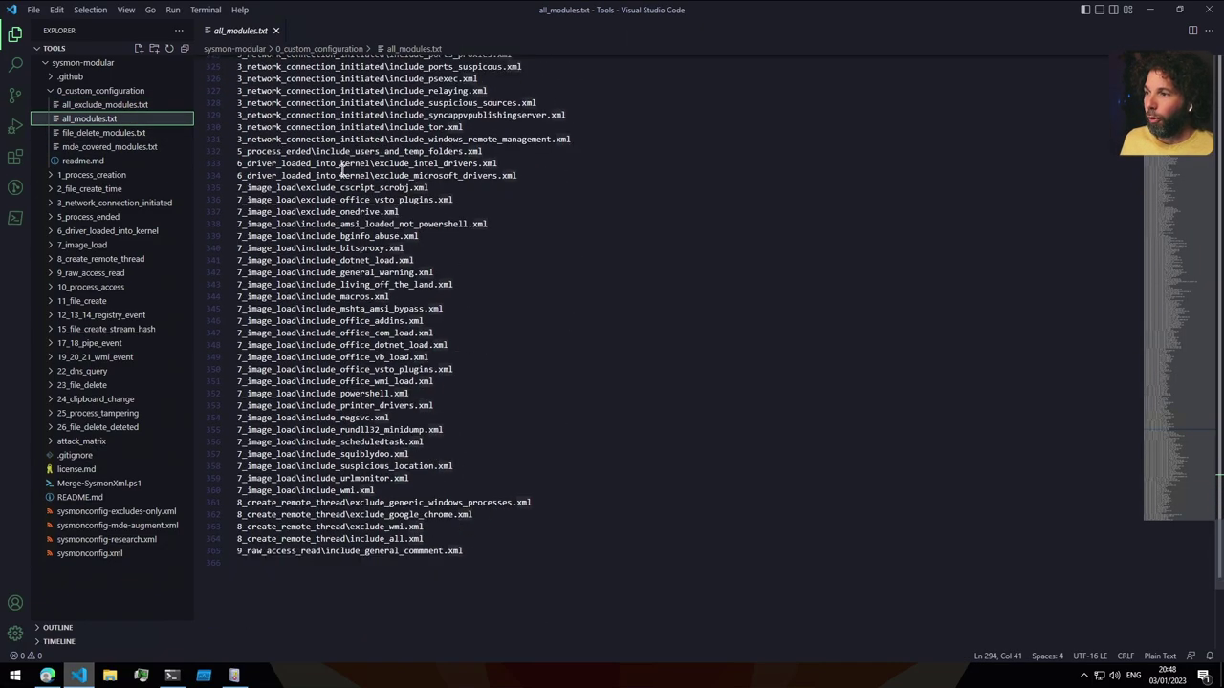
scroll(341, 174, up, 20)
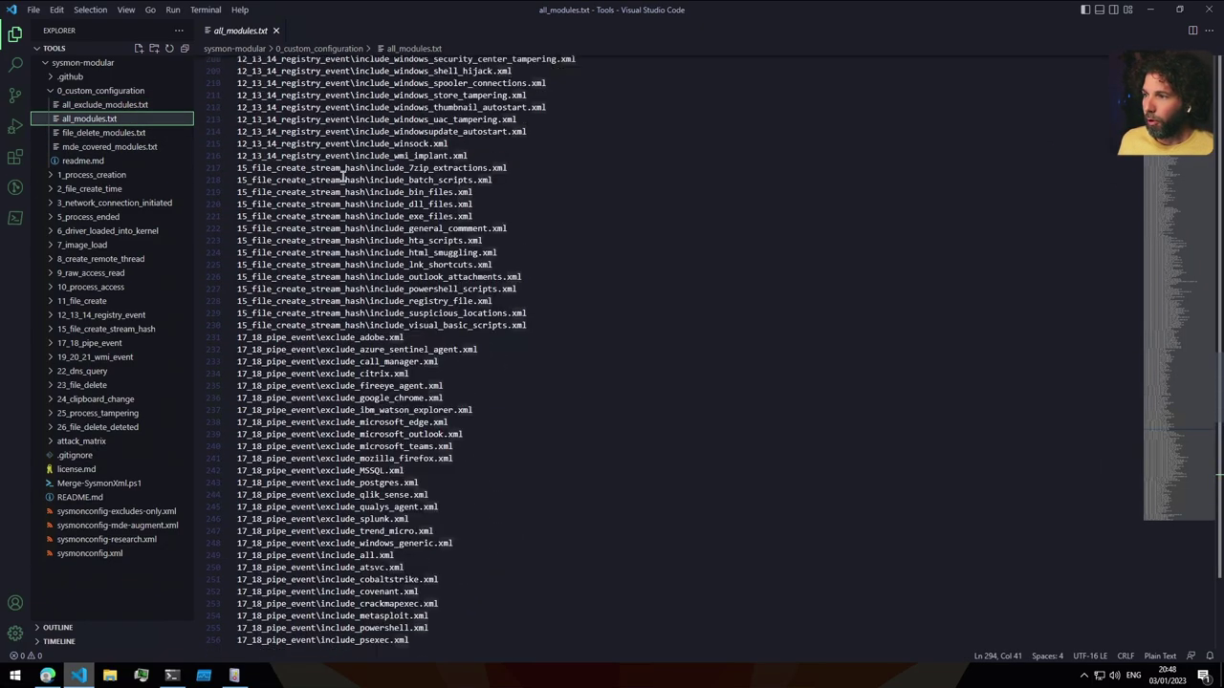
scroll(342, 174, up, 18)
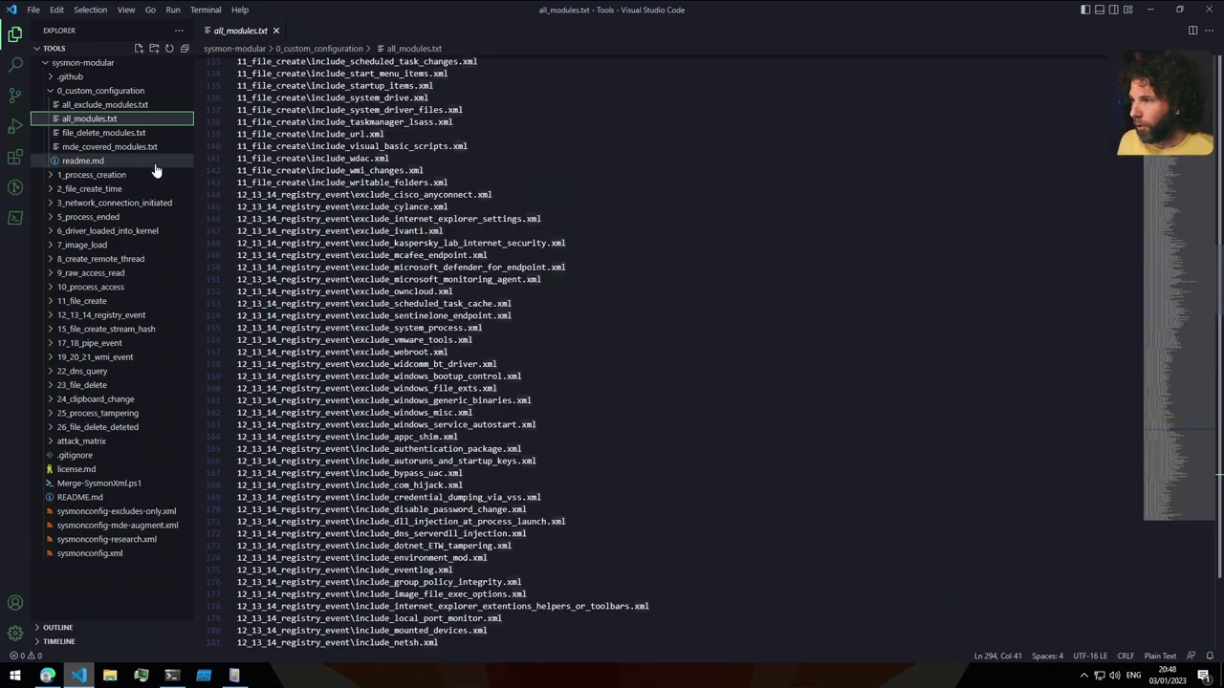
key(Down)
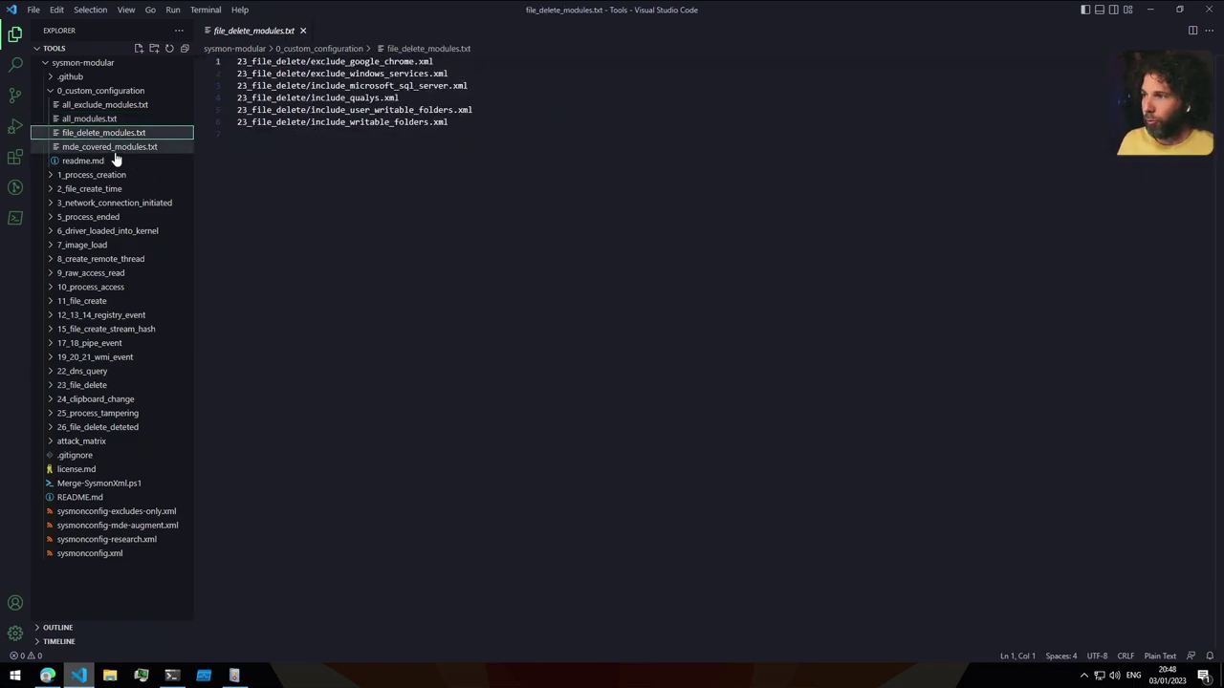
click(114, 150)
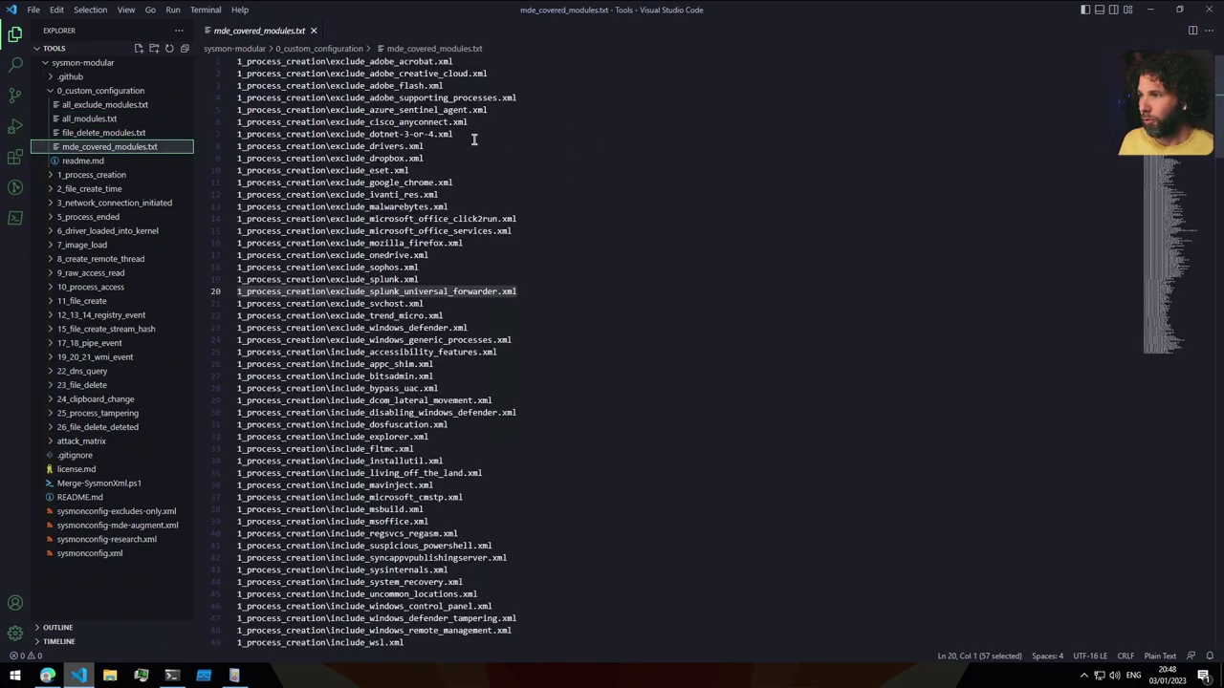
Skim the rest of mde_covered_modules.txt, and open sysmonconfig-mde-augment.xml to examine its header and event filtering settings
scroll(535, 262, down, 20)
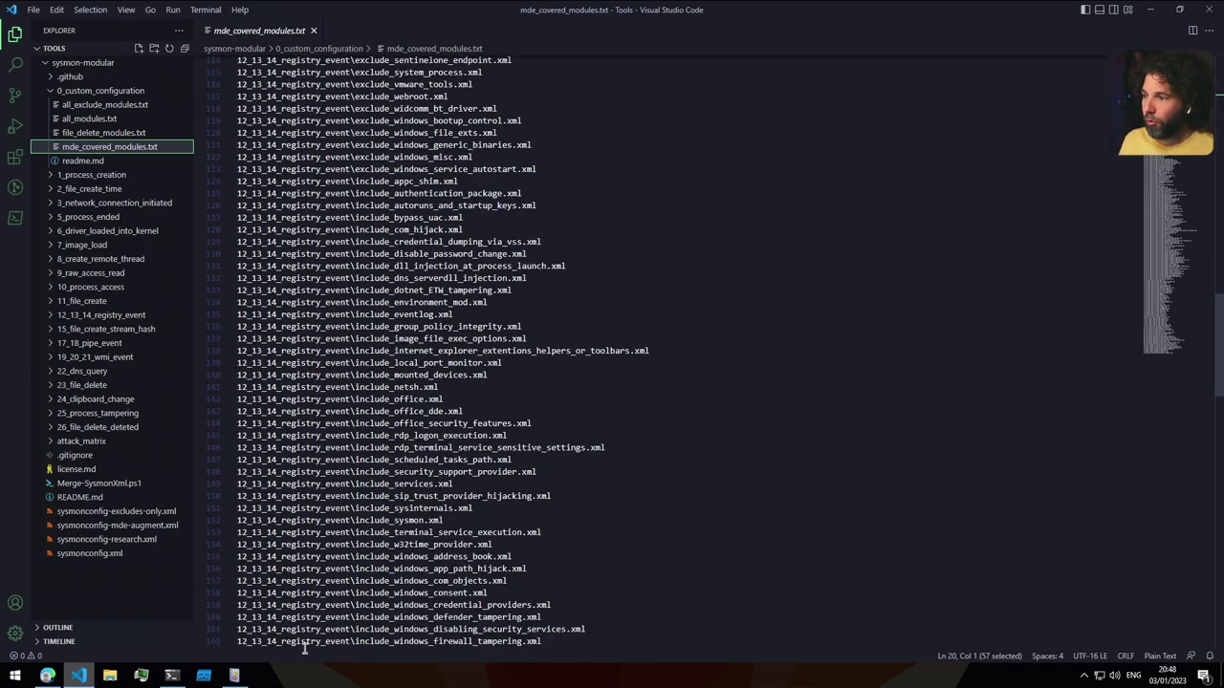
click(101, 524)
scroll(439, 418, up, 3)
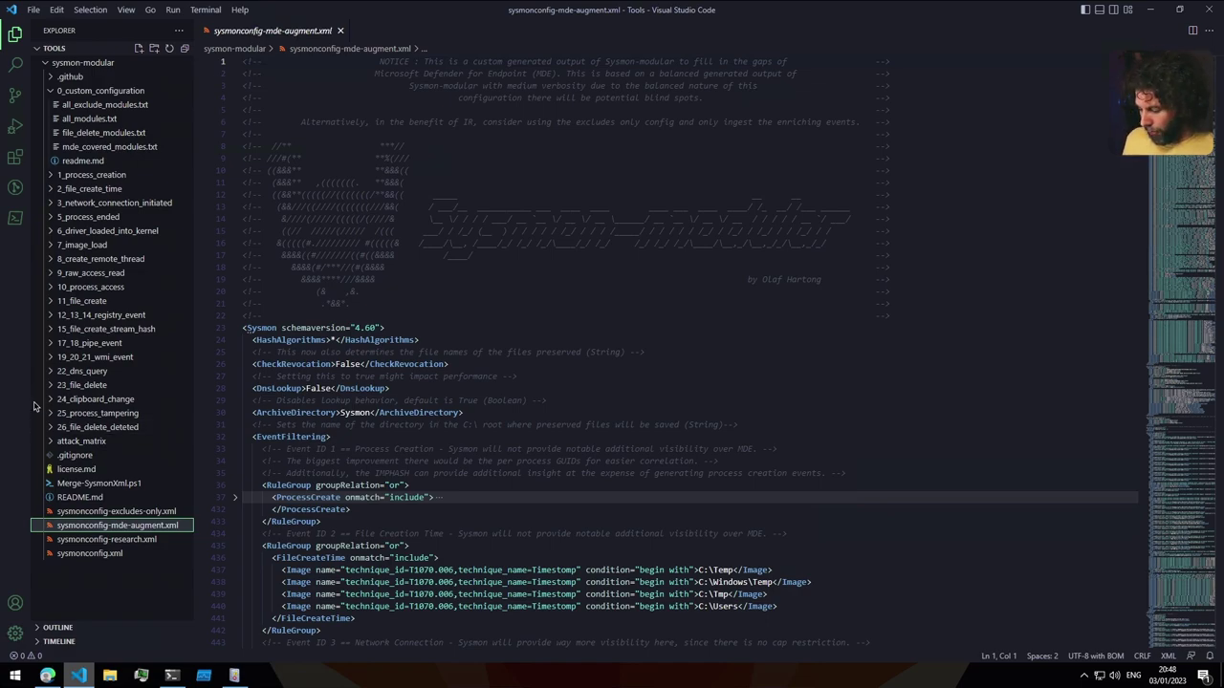
click(514, 415)
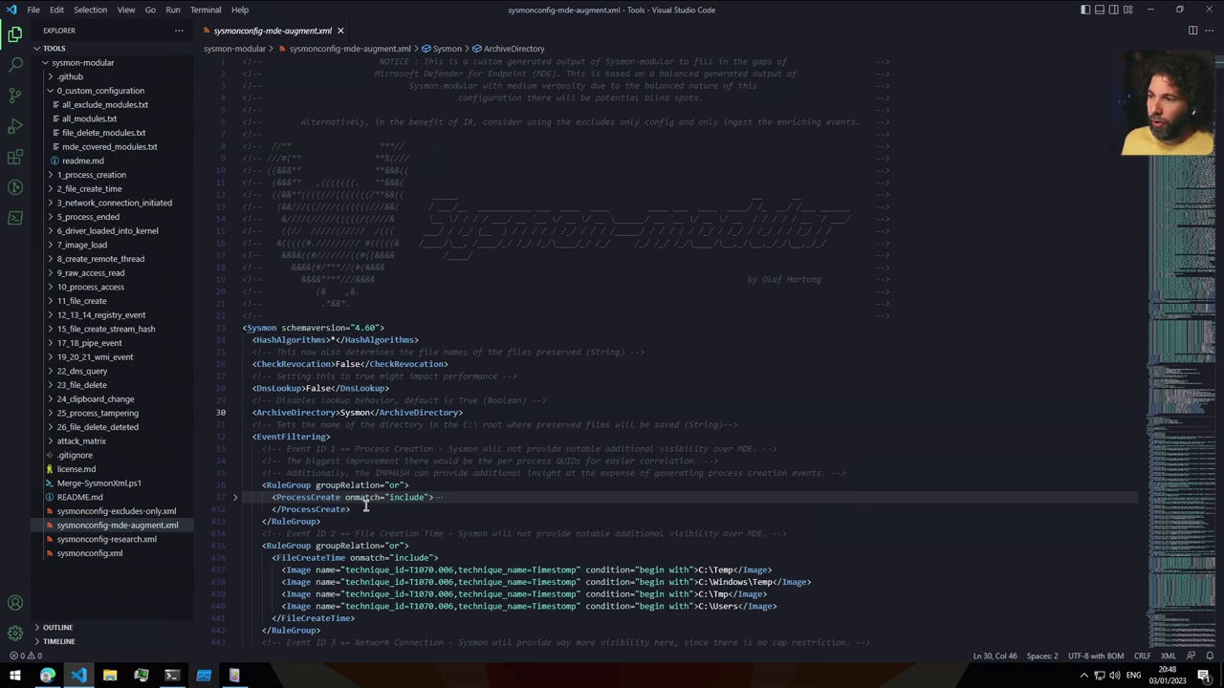
Switch to the PowerShell terminal, maximize it, and change into the sysmon-modular directory
click(173, 677)
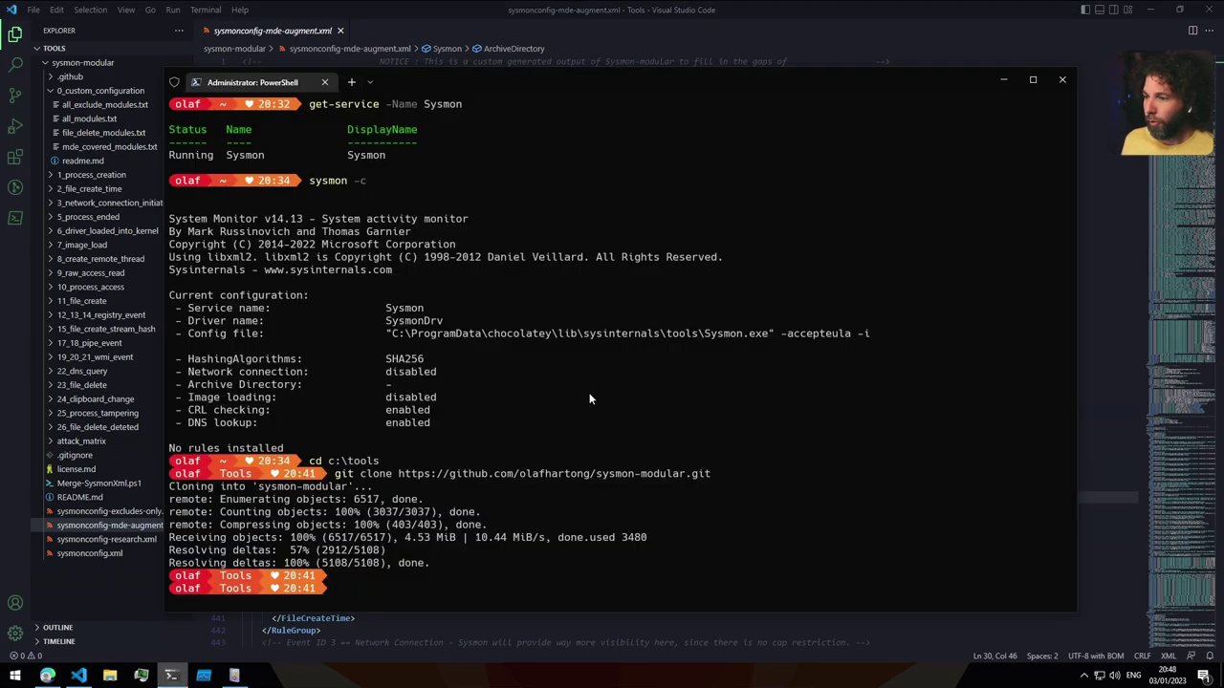
double_click(861, 81)
text(cd s)
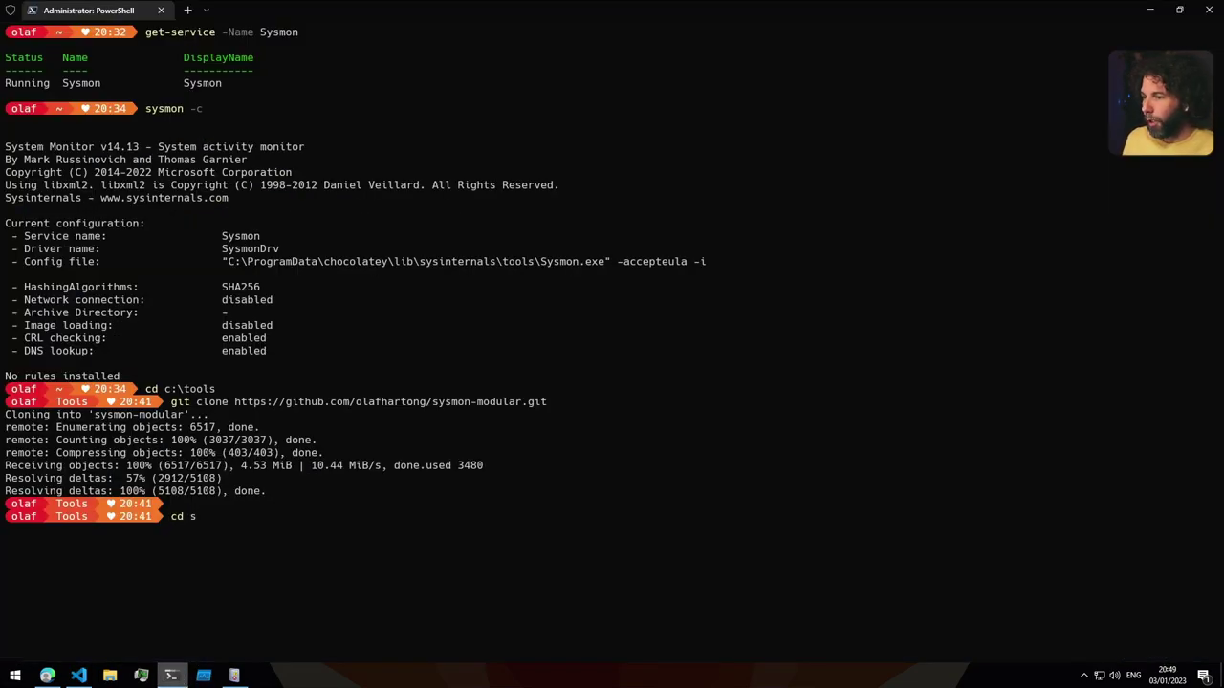
key(Tab)
key(Return)
Dot-source the Merge-SysmonXml.ps1 script to load its merge functions
text(.)
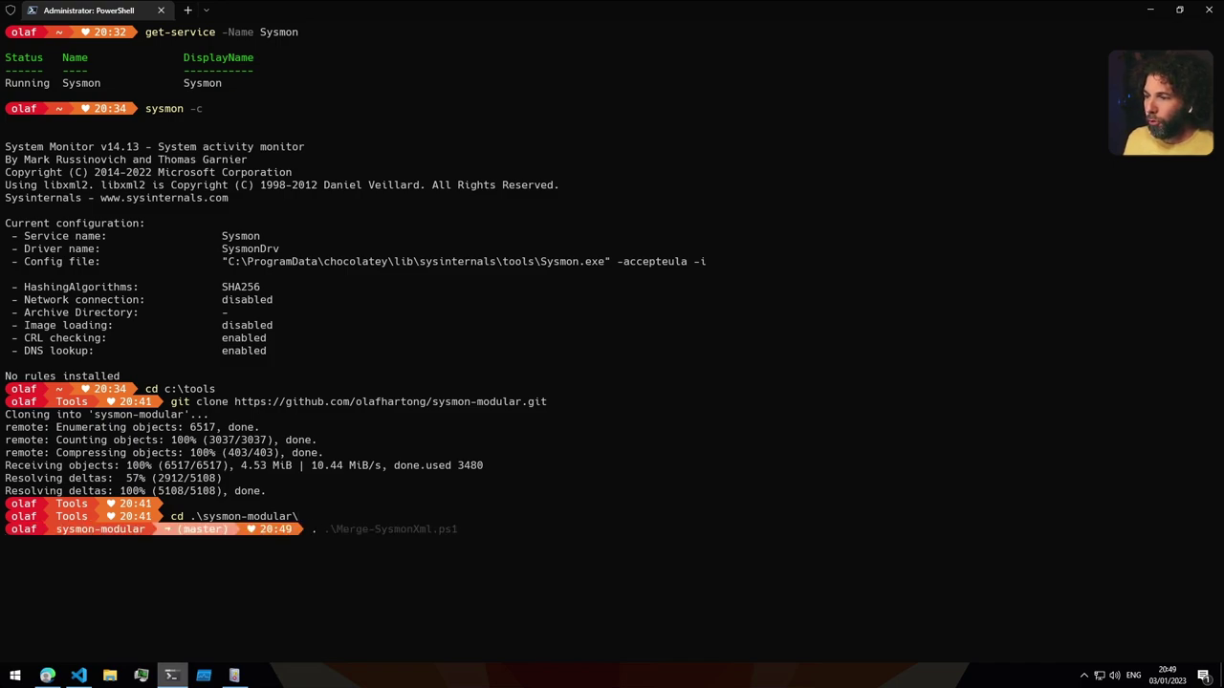
key(Right)
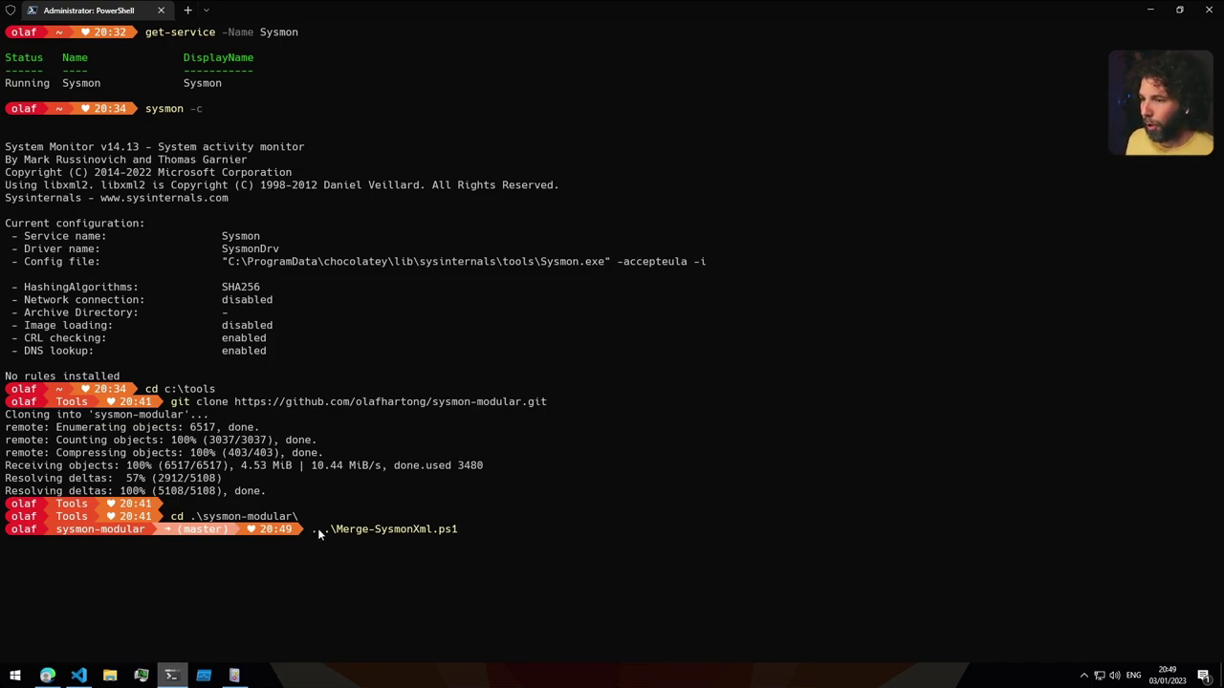
key(Return)
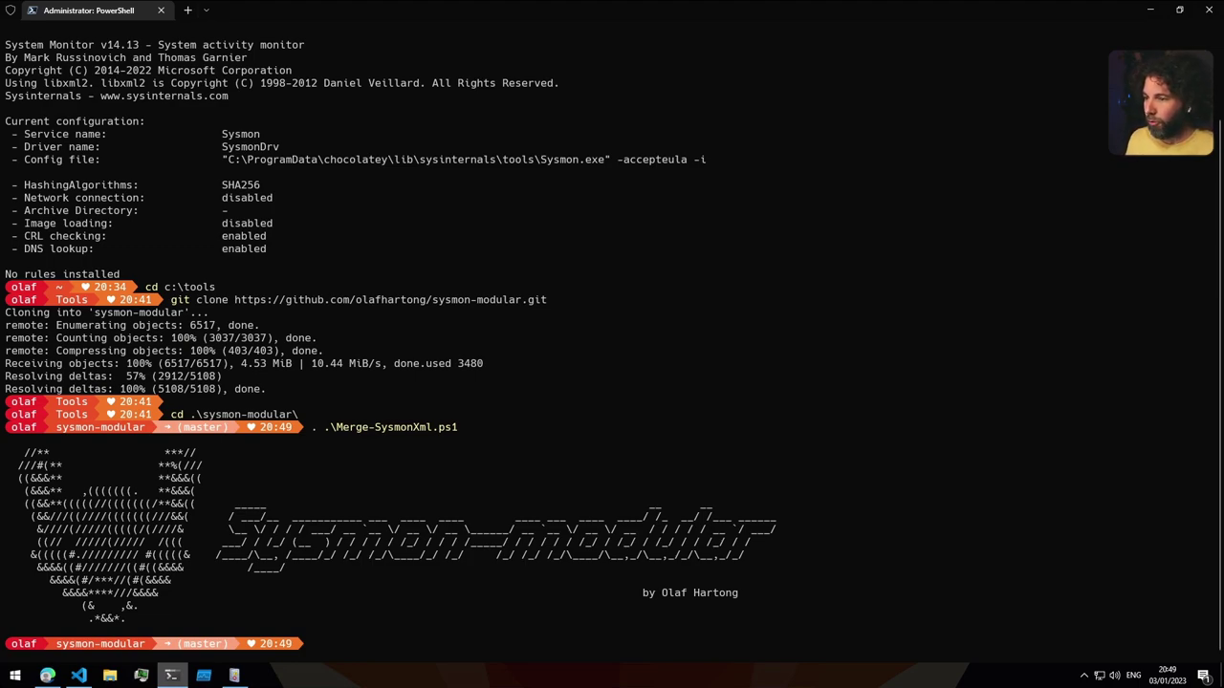
Run merge-AllSysmonXml -AsString -BasePath .\ to print the merged configuration of all modules in the terminal
text(m)
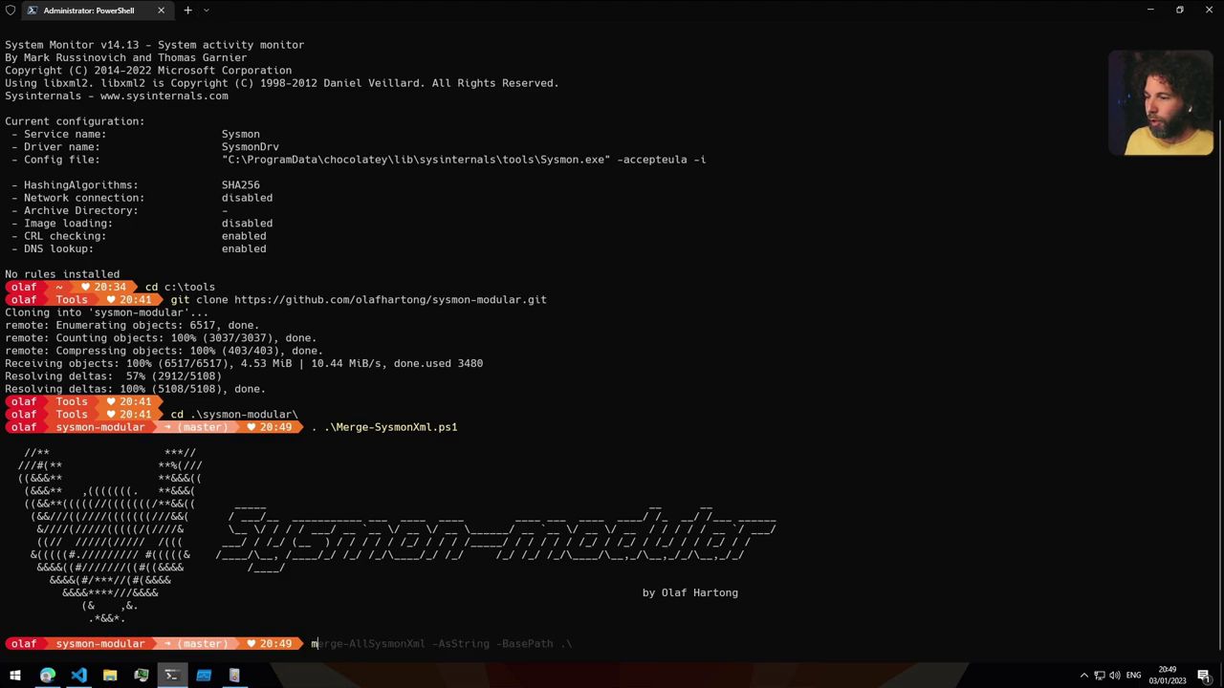
key(Right)
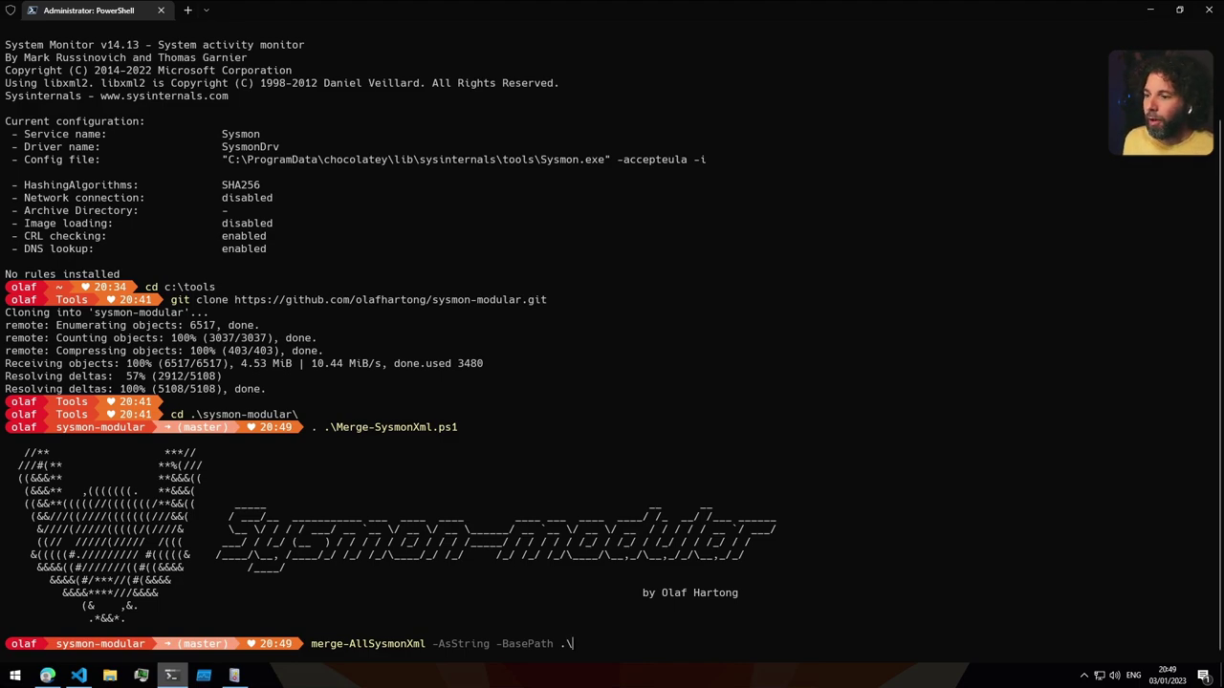
key(Return)
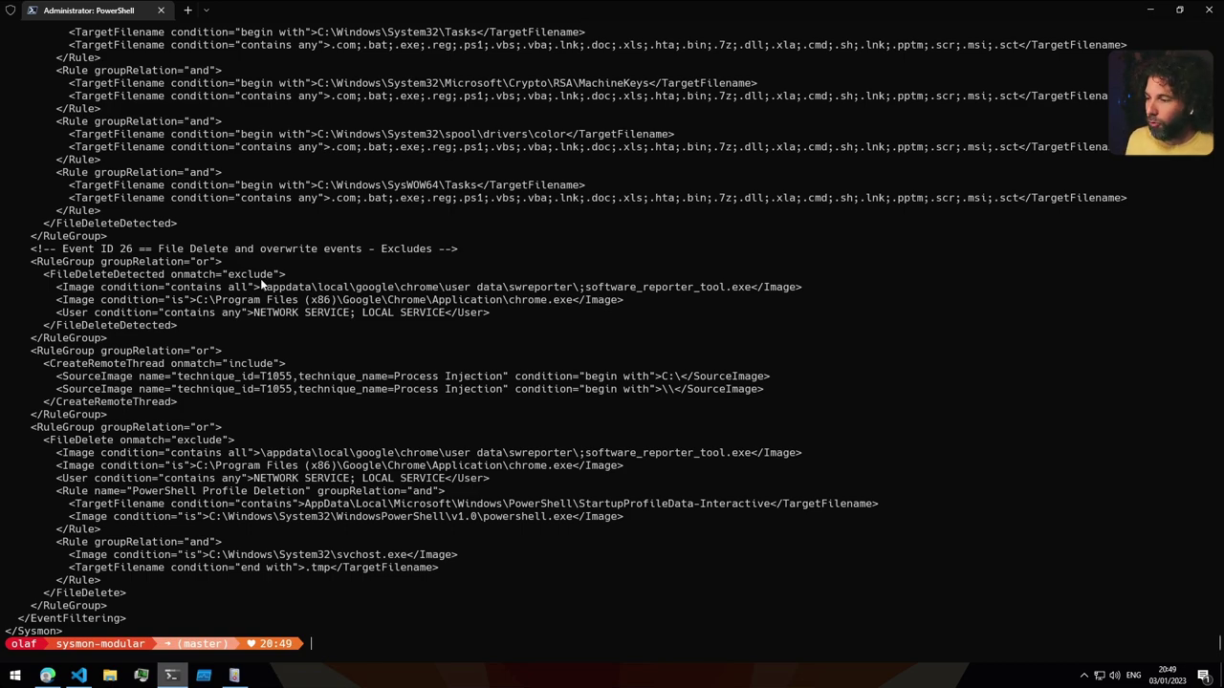
Rerun the merge command with its output piped through out-file into sysmon-yourtube.com.xml
key(Up)
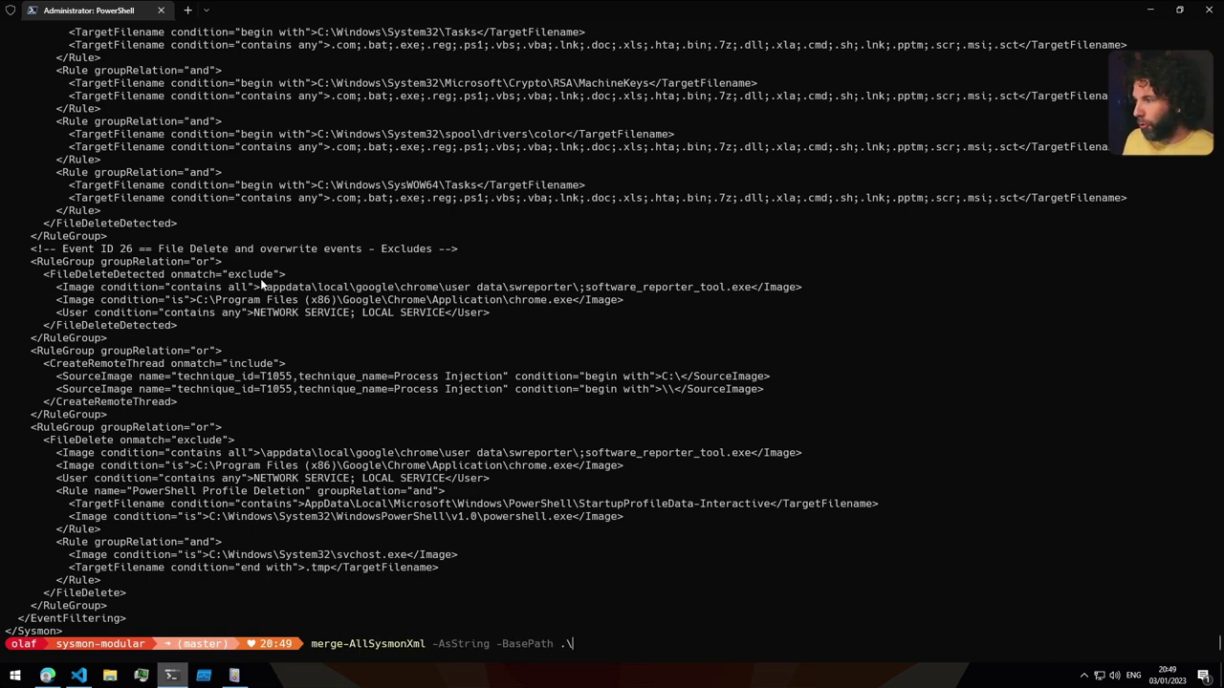
text(|)
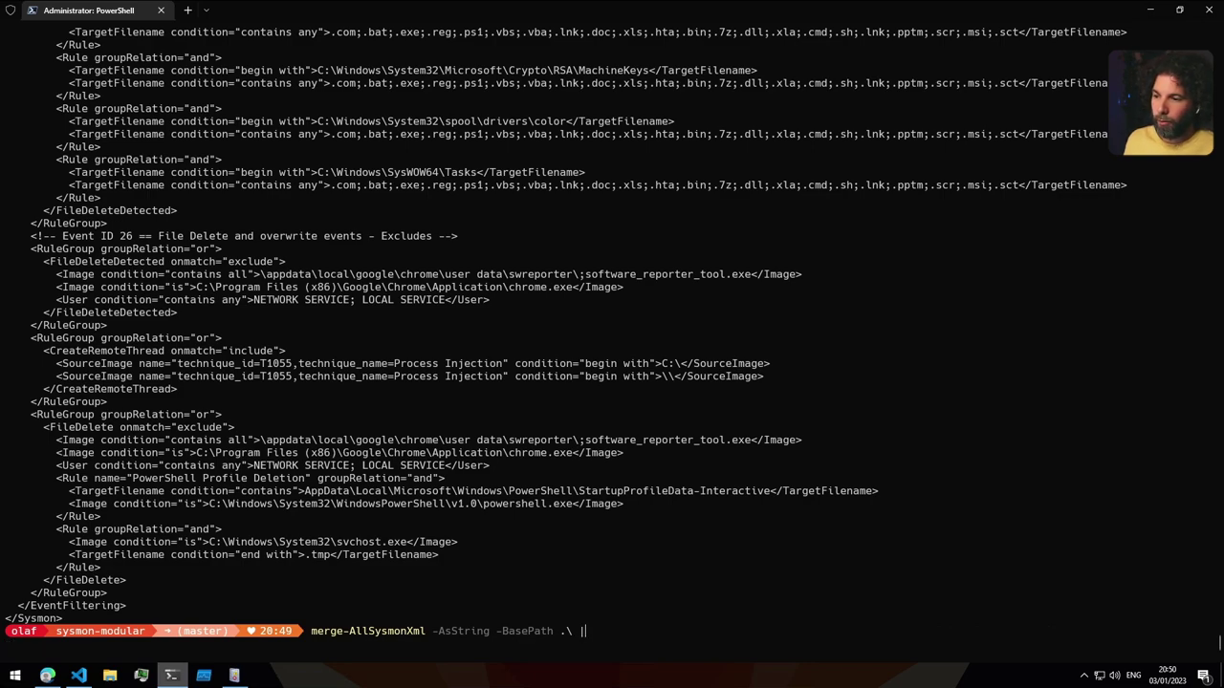
text( out-file sysmon-yourtube.com.xml)
key(Return)
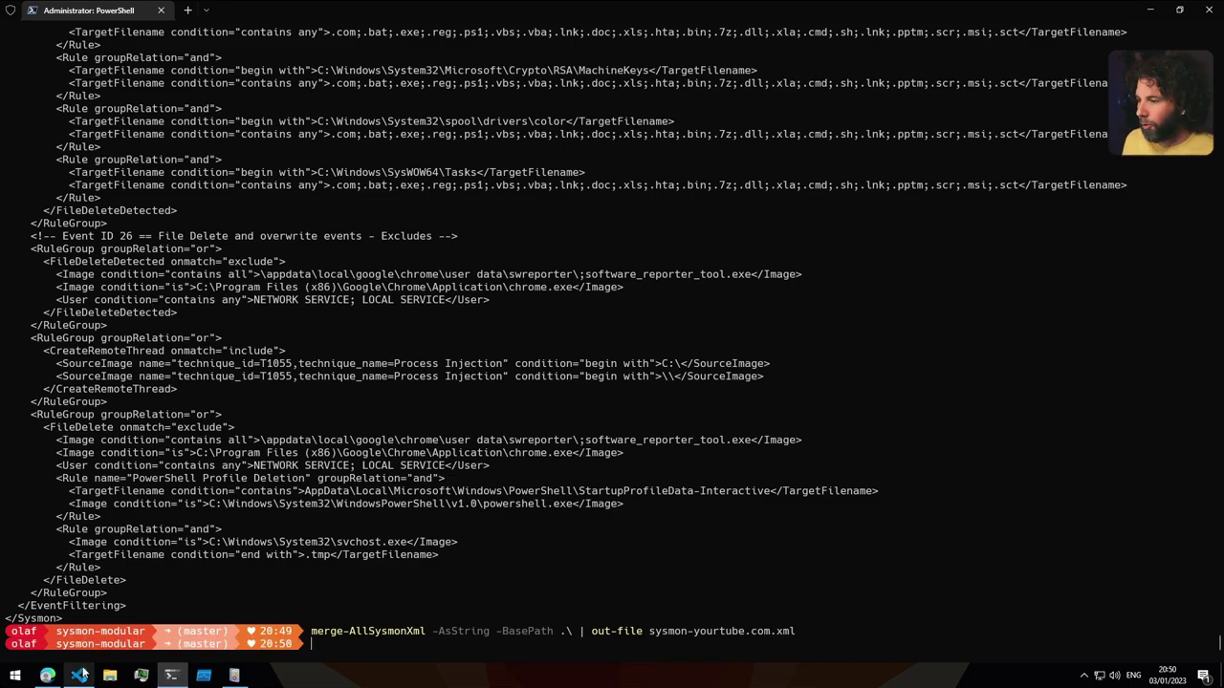
Return to Visual Studio Code, open the generated sysmon-yourtube.com.xml, and review its merged include and exclude rules
click(78, 676)
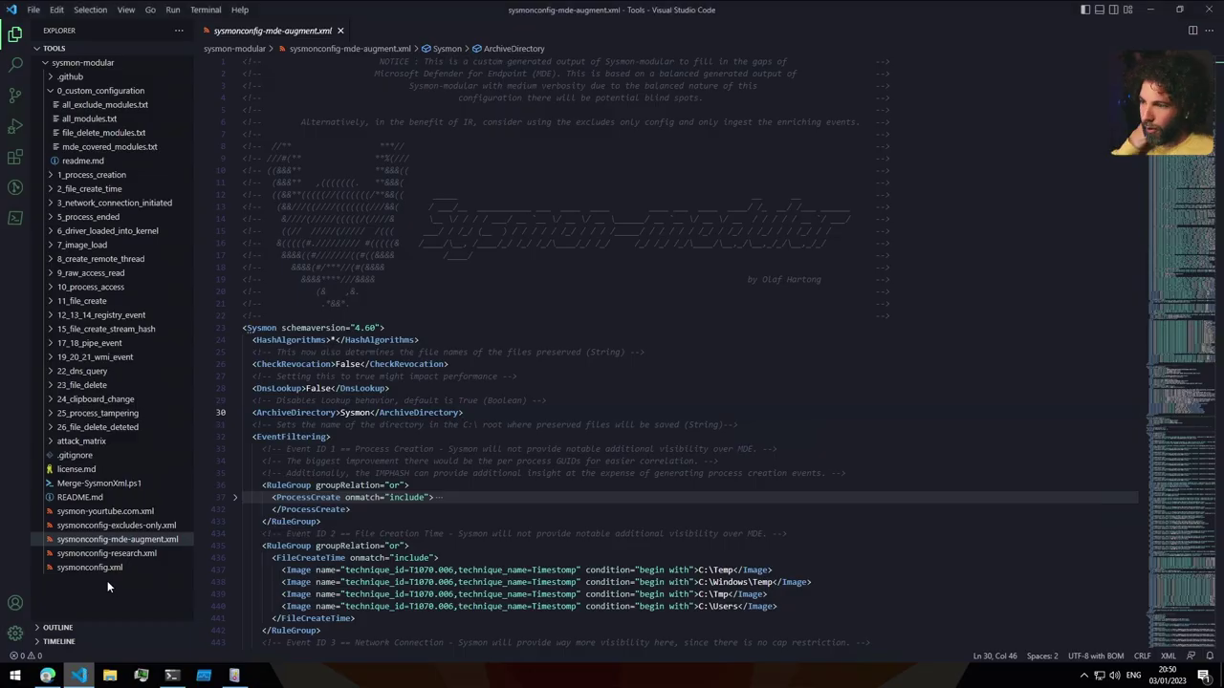
click(109, 513)
scroll(435, 382, down, 20)
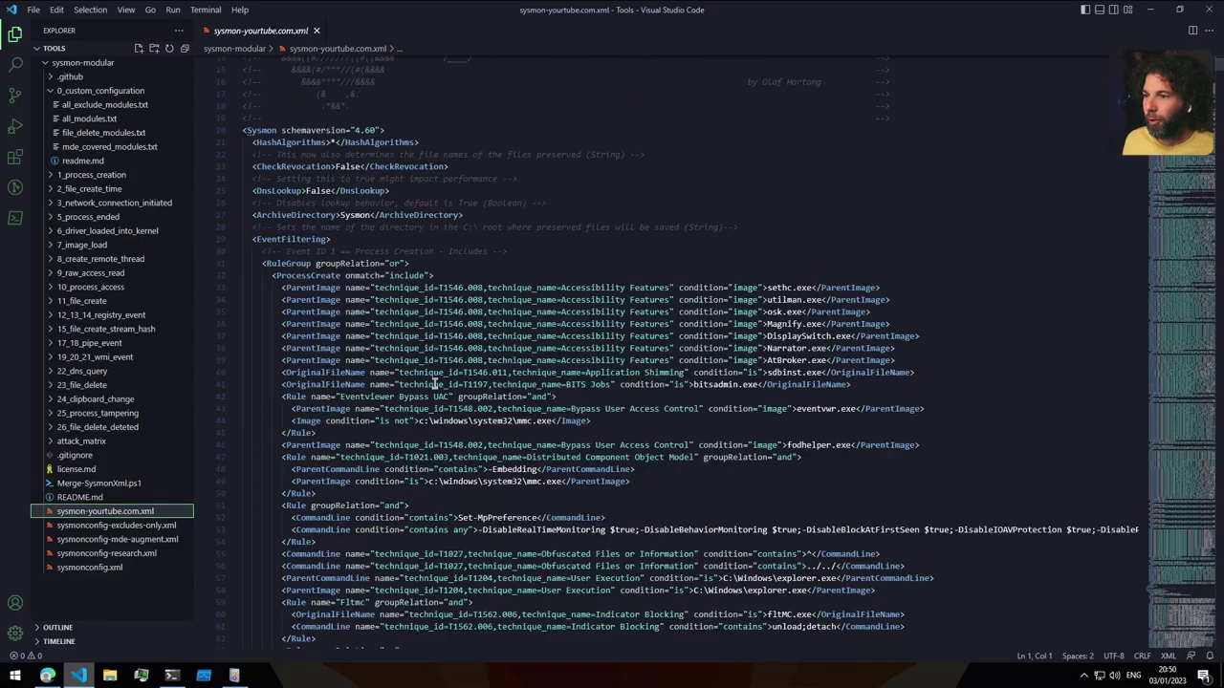
scroll(432, 382, down, 20)
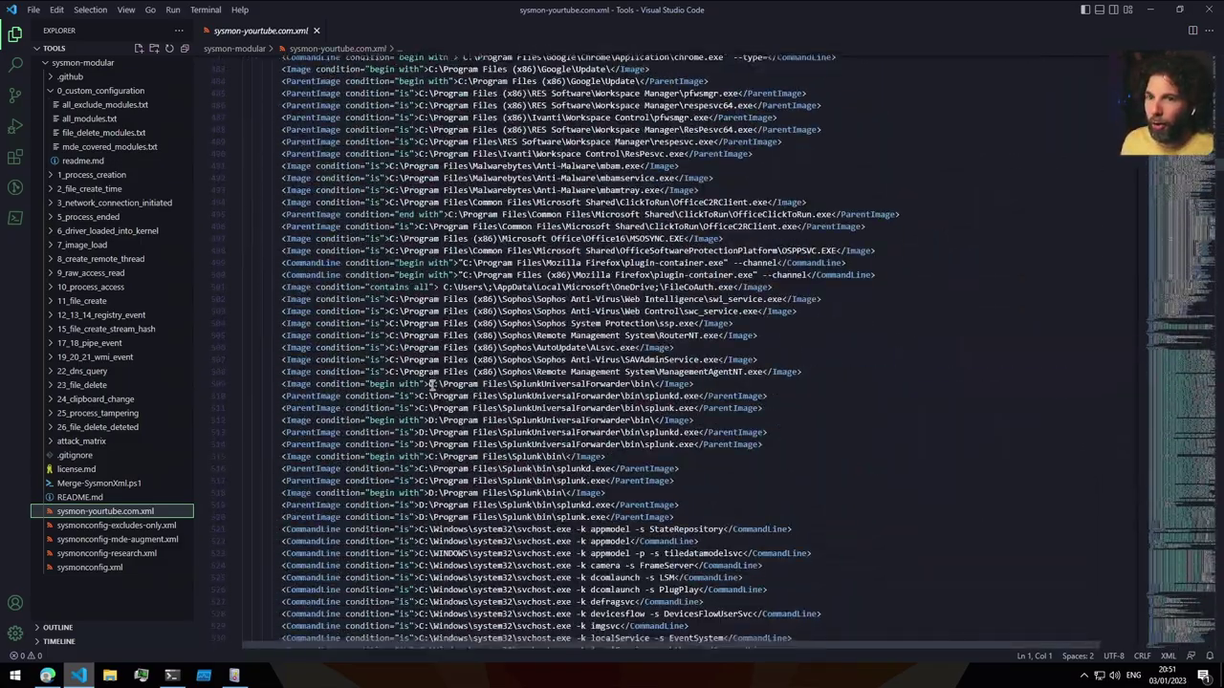
scroll(432, 383, down, 15)
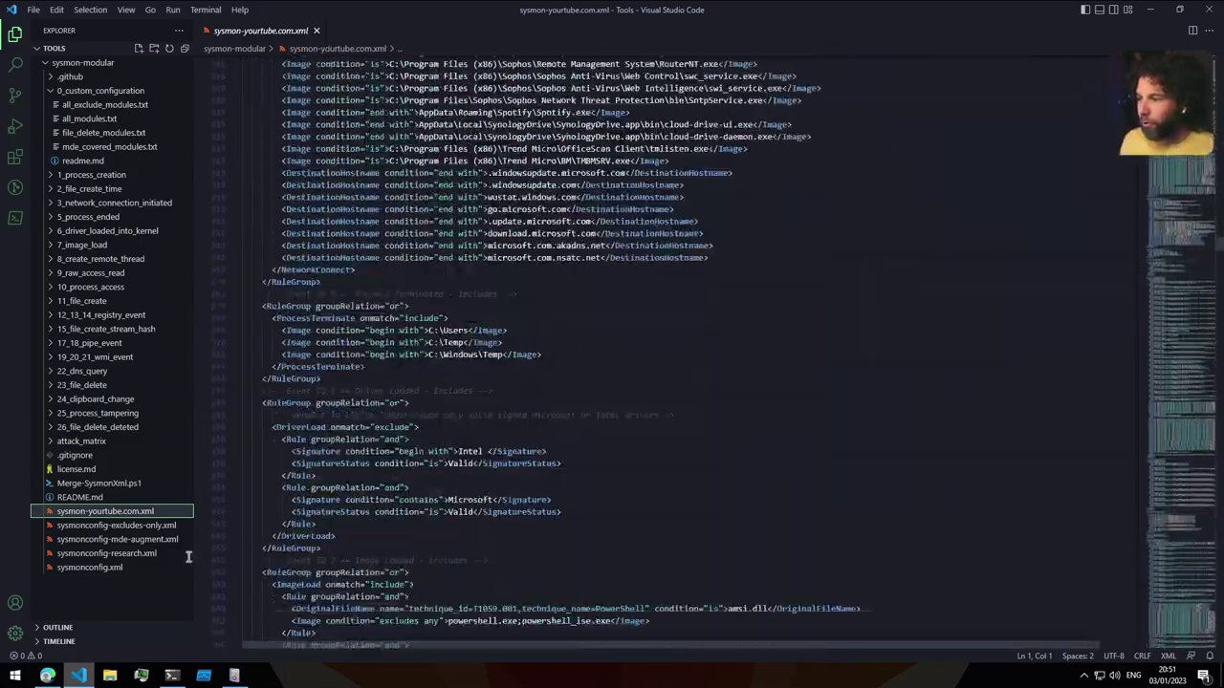
click(89, 568)
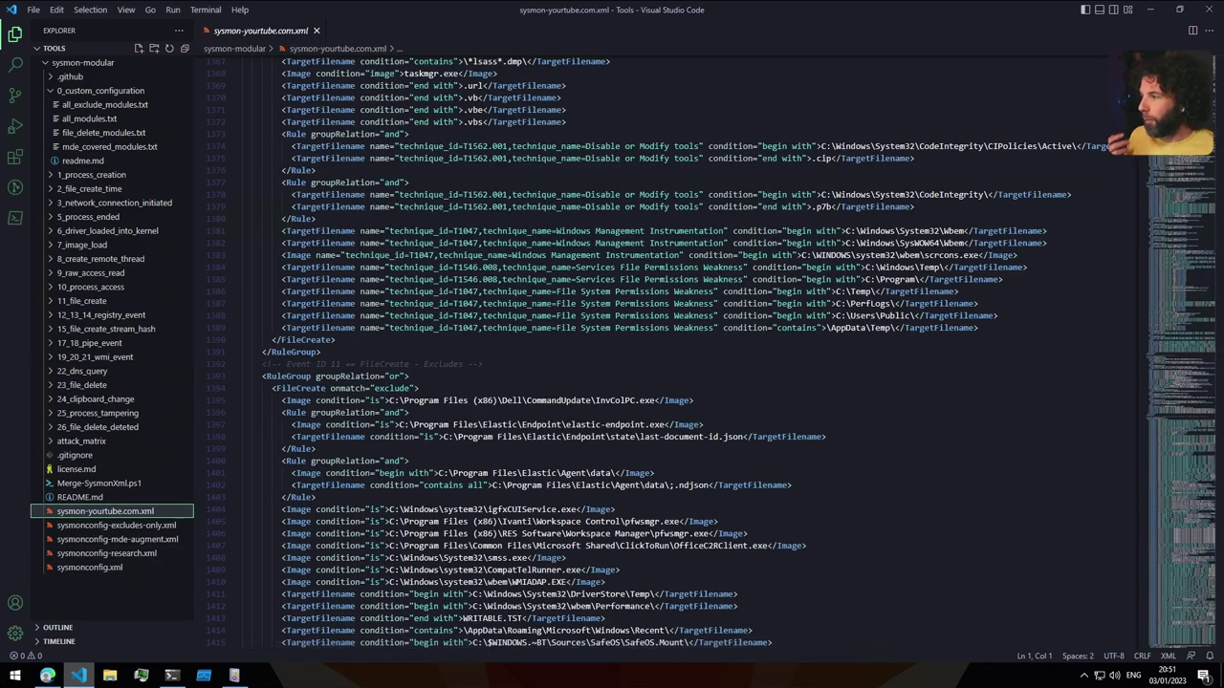
Create a new file named 17_include_windows_winsock.xml in the 0_custom_configuration folder
right_click(86, 96)
click(146, 113)
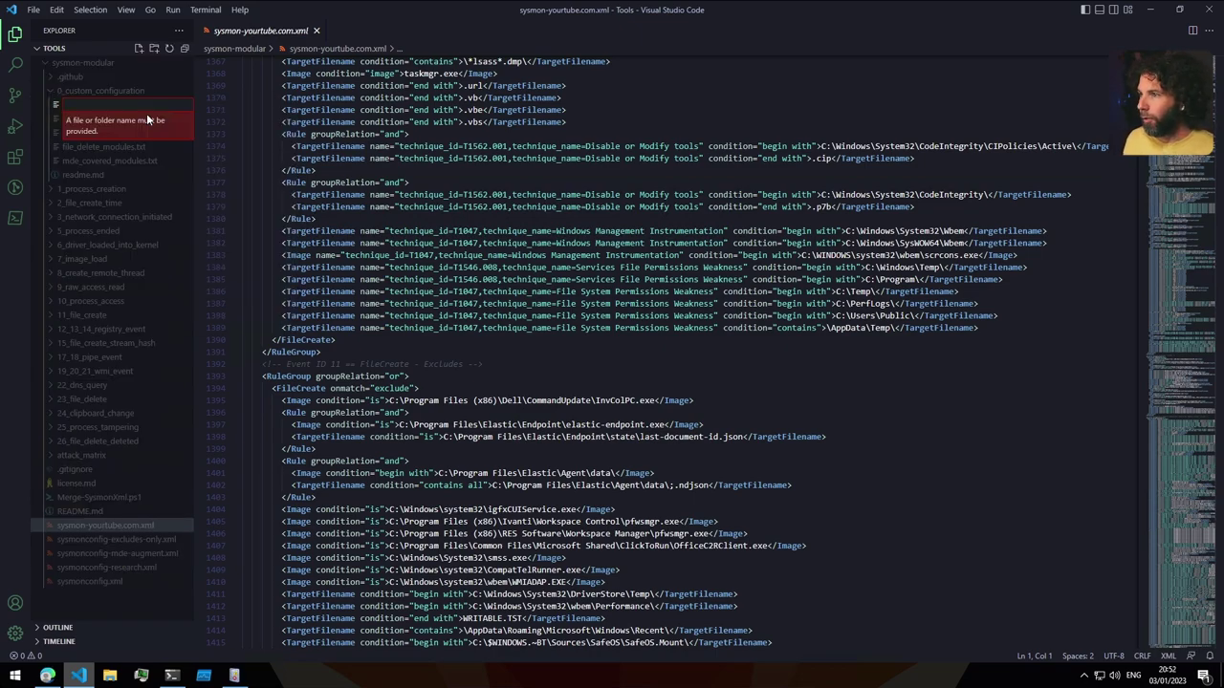
text(17_)
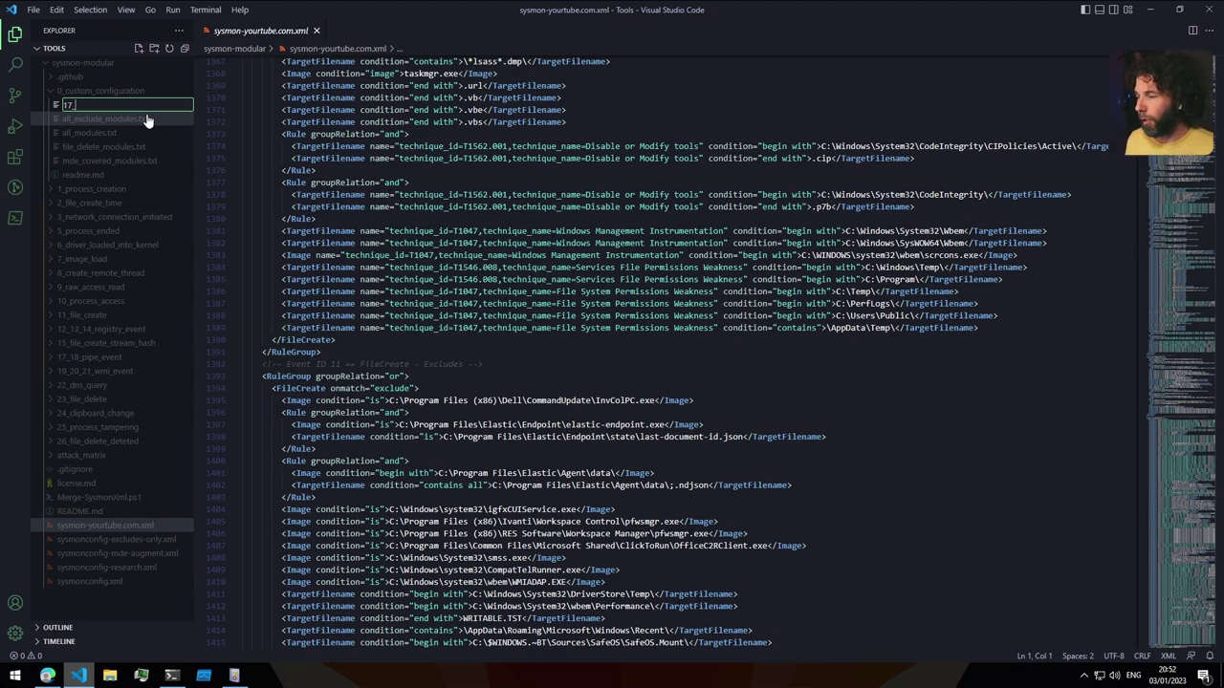
text(inc)
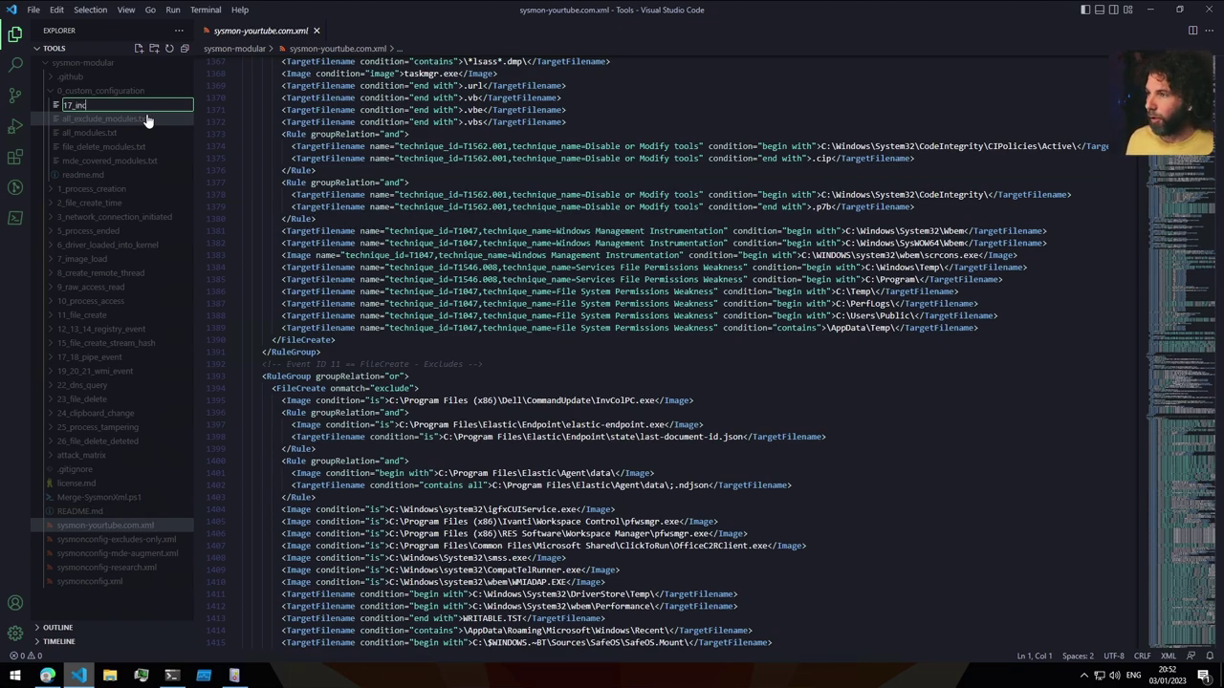
text(lude)
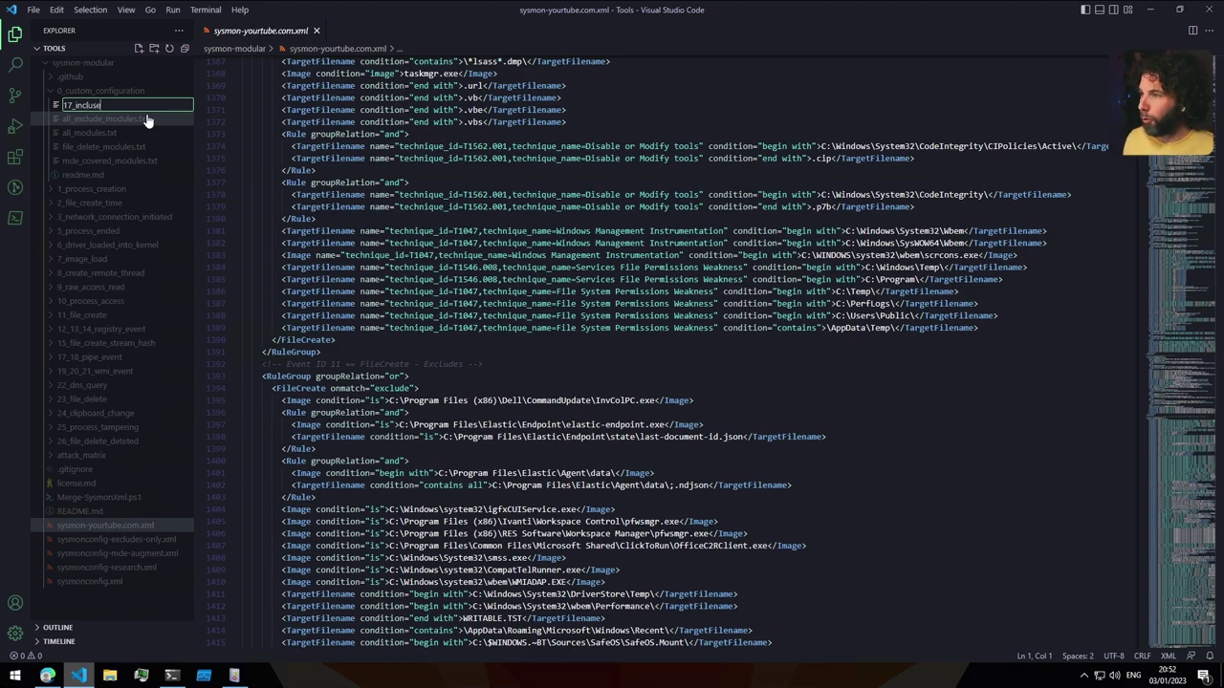
text(_windows_wins)
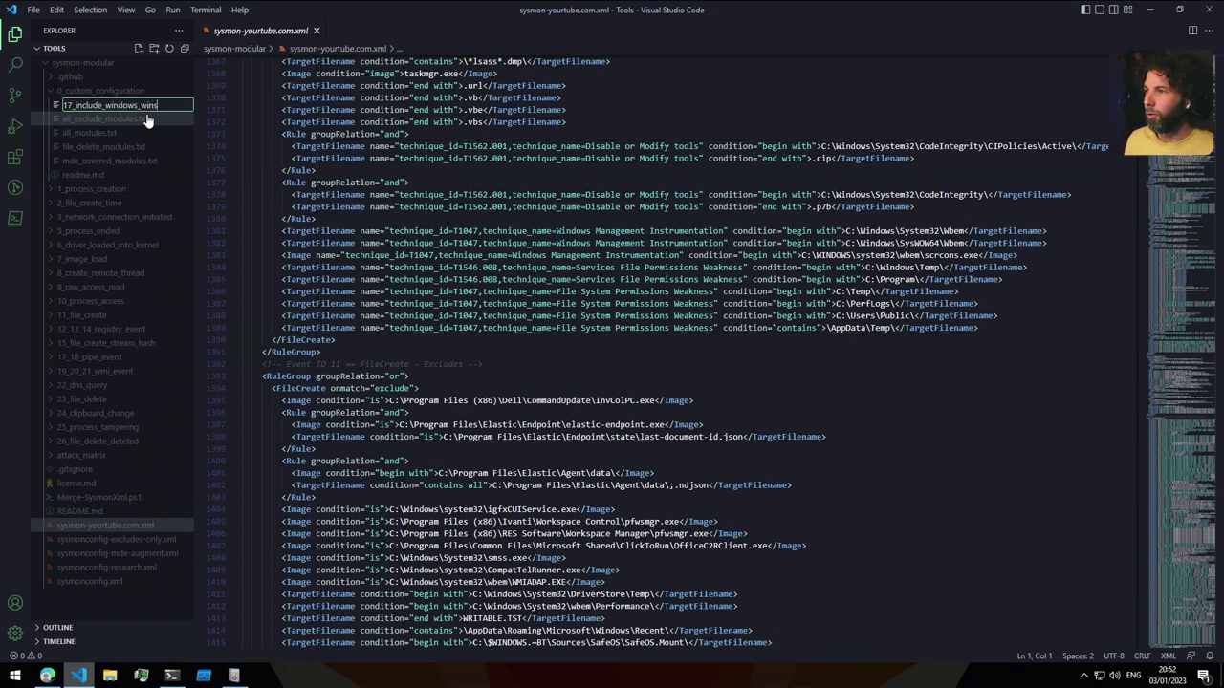
text(ock.xml)
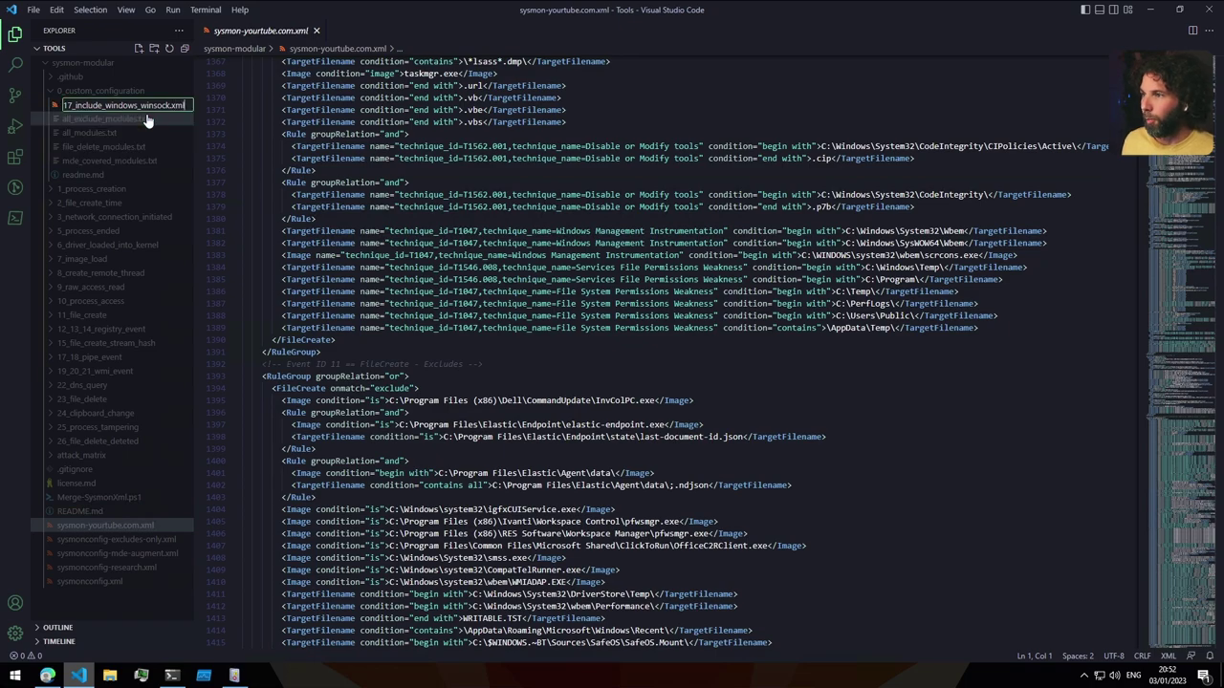
key(Return)
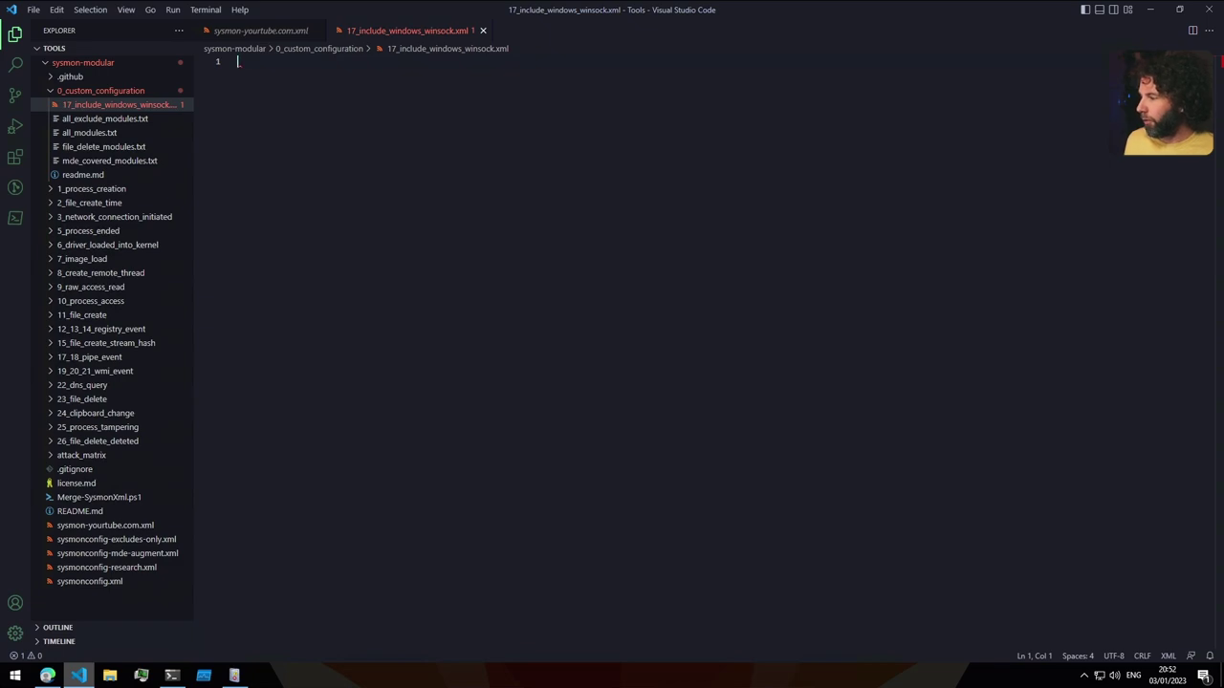
Paste the PipeEvent include rule for winsock2 into the new file and remove the colon after "Inter-Process Communication"
key(ctrl+v)
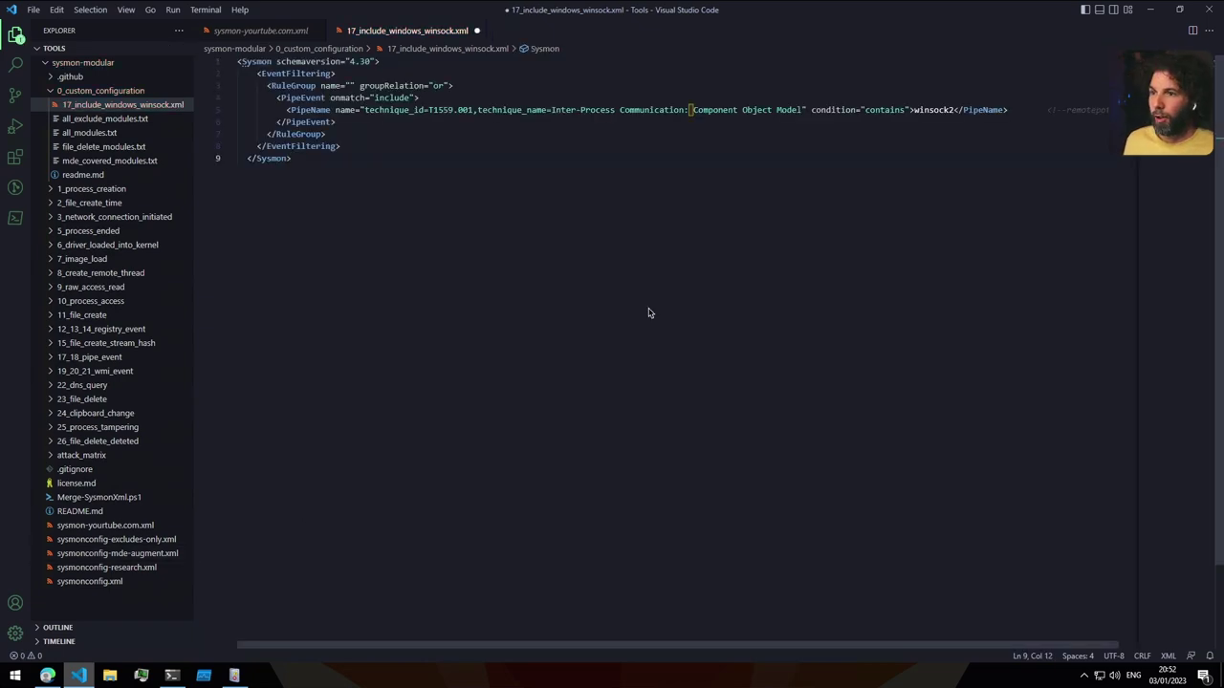
click(696, 110)
key(BackSpace)
key(BackSpace)
key(super)
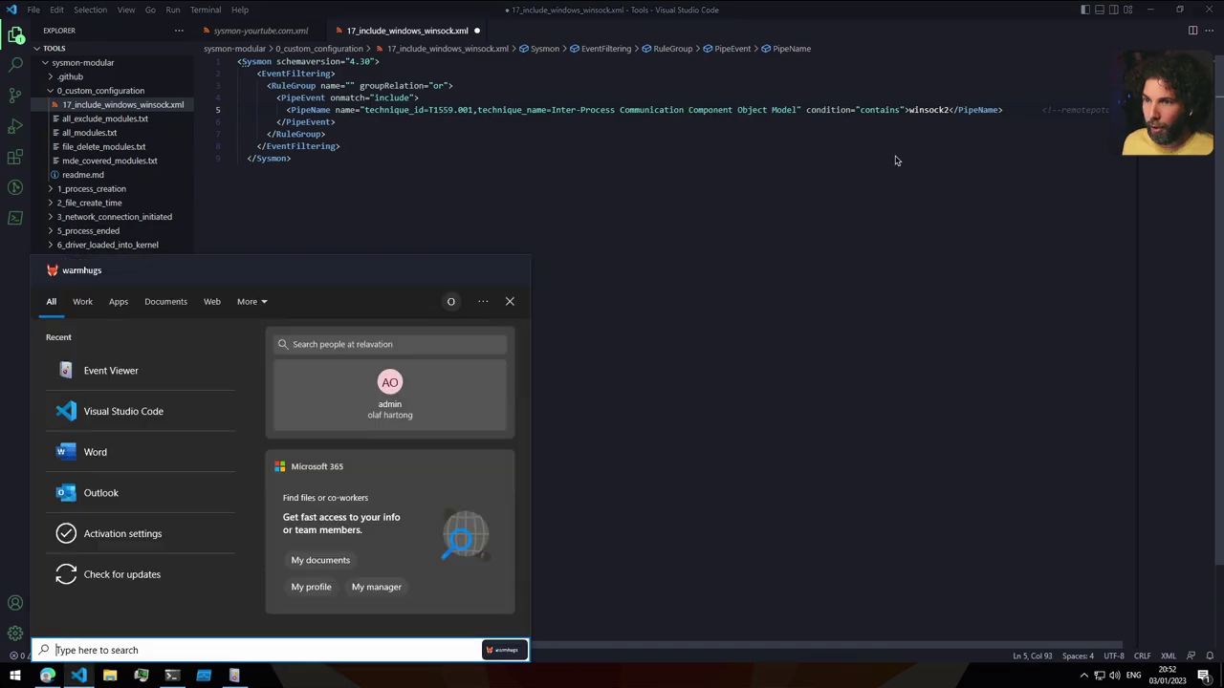
click(882, 186)
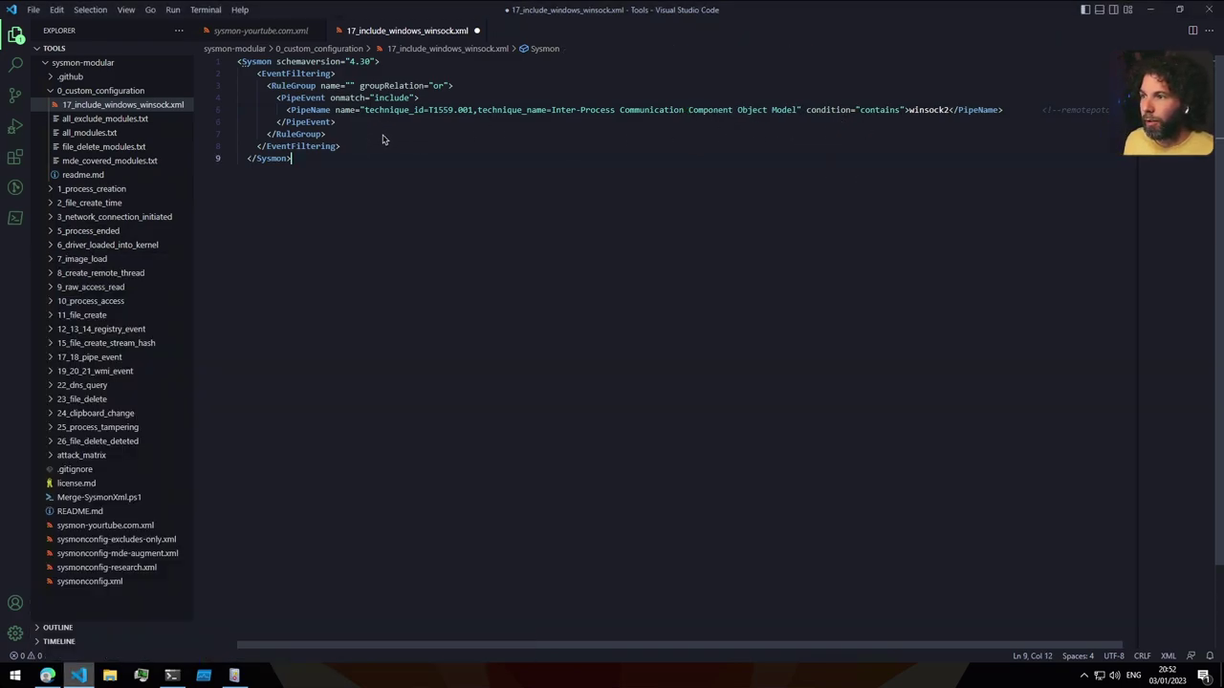
Check the winsock2 pipe name value and save 17_include_windows_winsock.xml
double_click(929, 110)
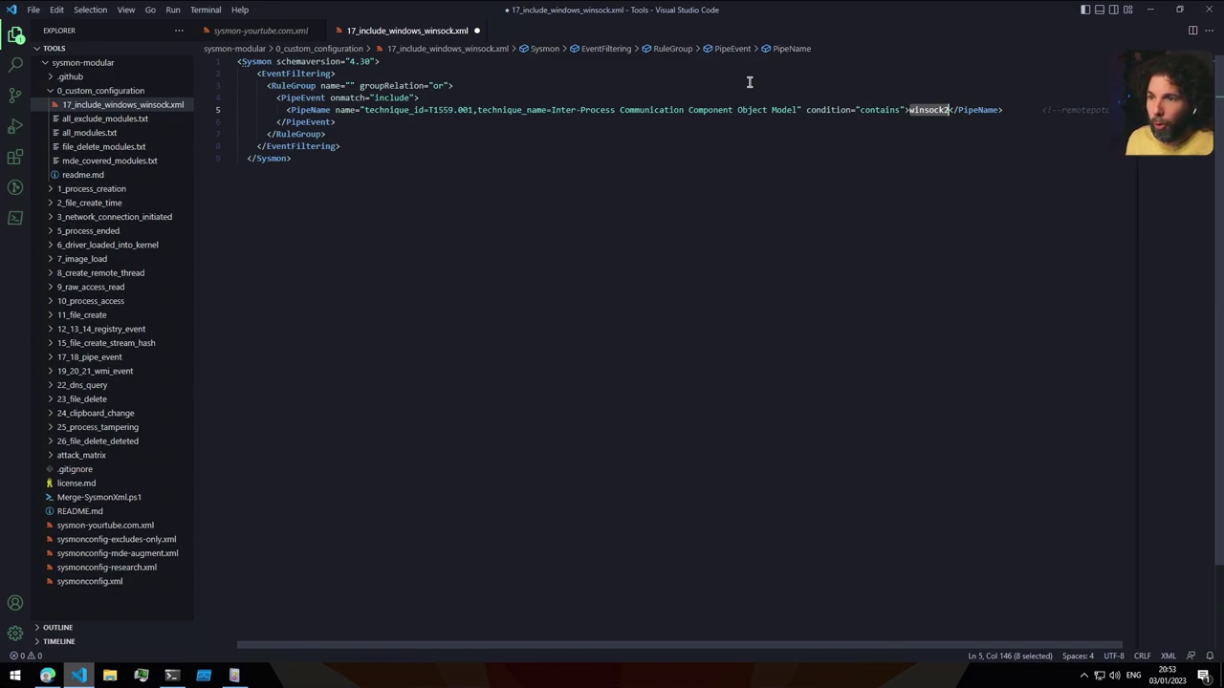
click(831, 240)
key(ctrl+s)
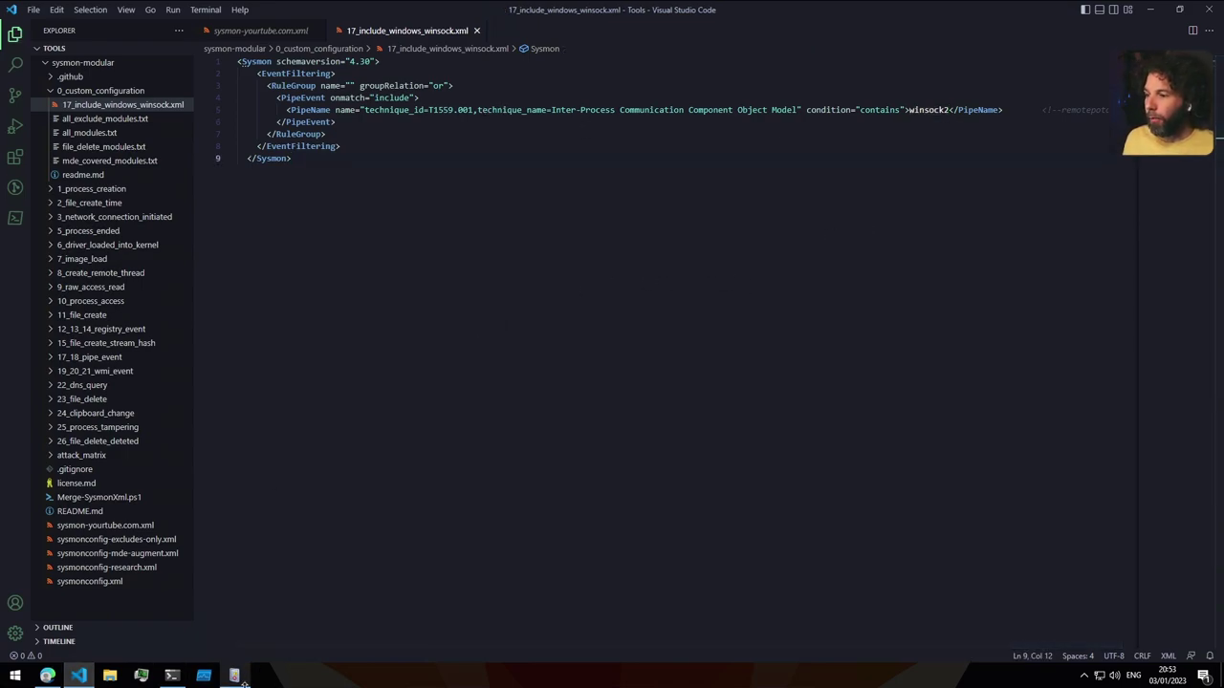
Rerun the merge in PowerShell to regenerate sysmon-yourtube.com.xml, and return to Visual Studio Code
click(172, 676)
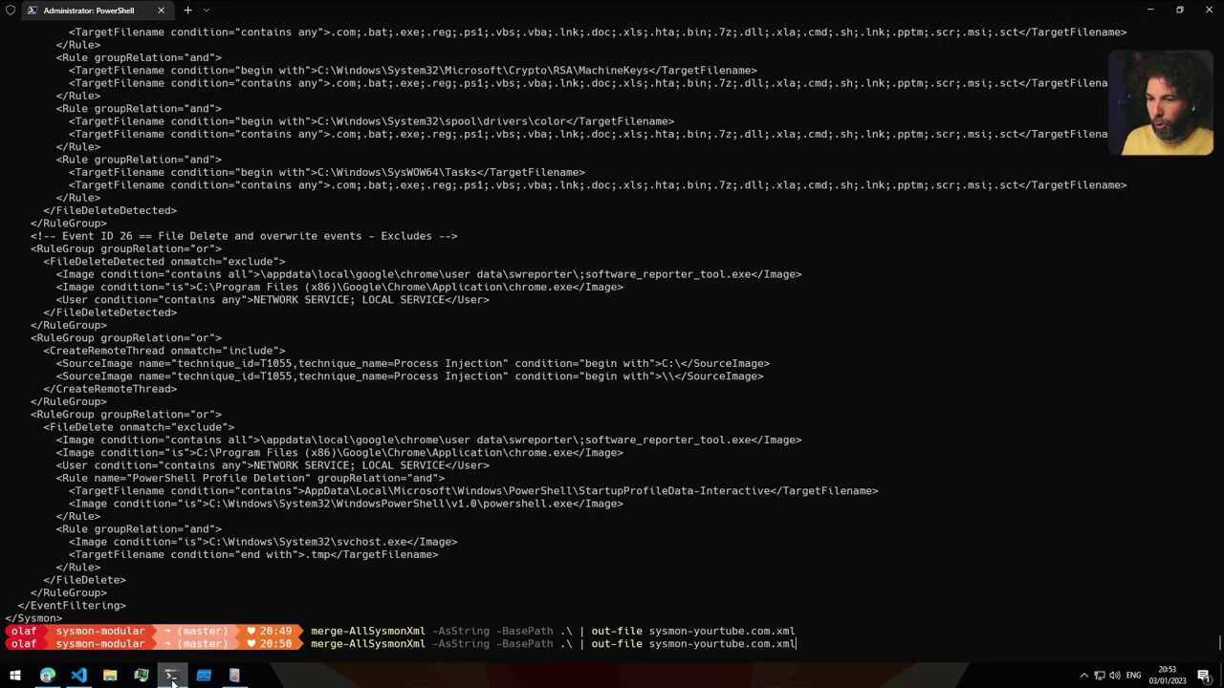
key(Return)
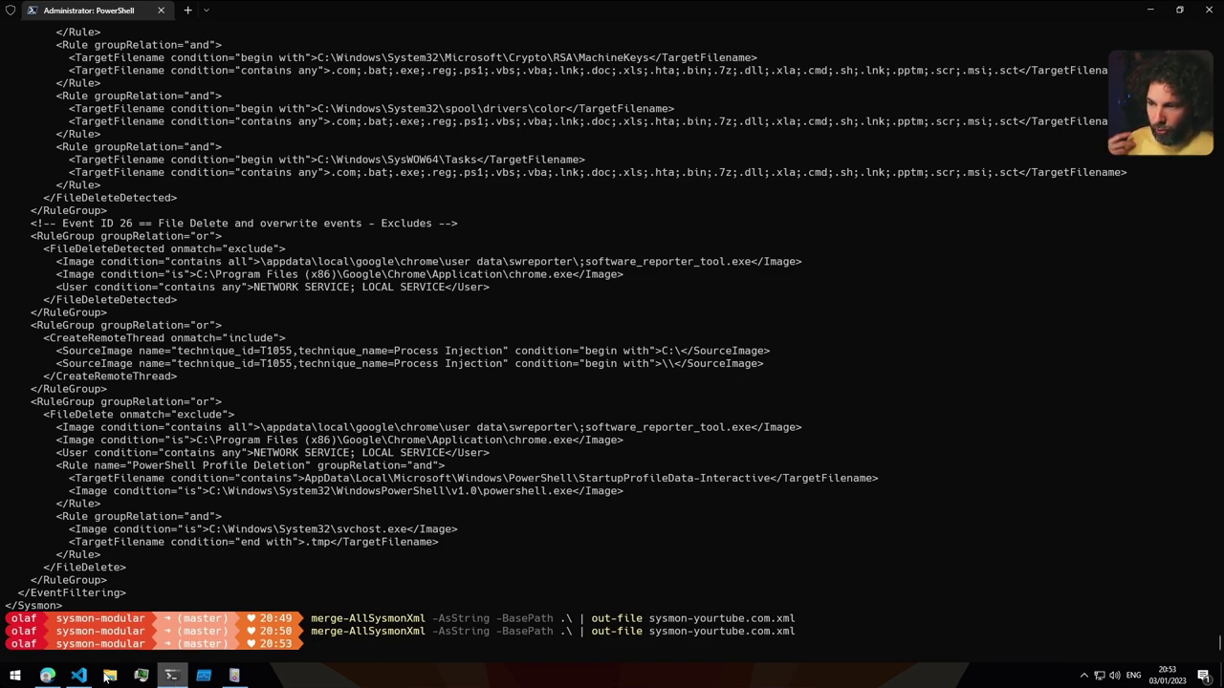
mouse_move(93, 679)
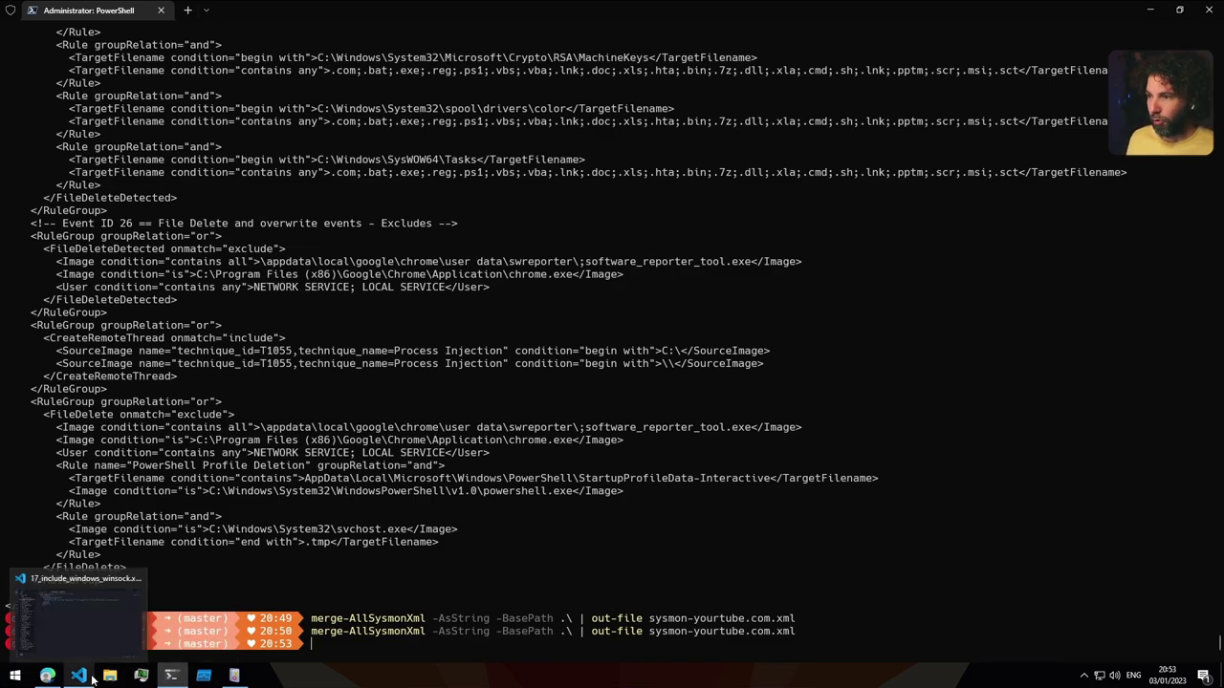
click(93, 679)
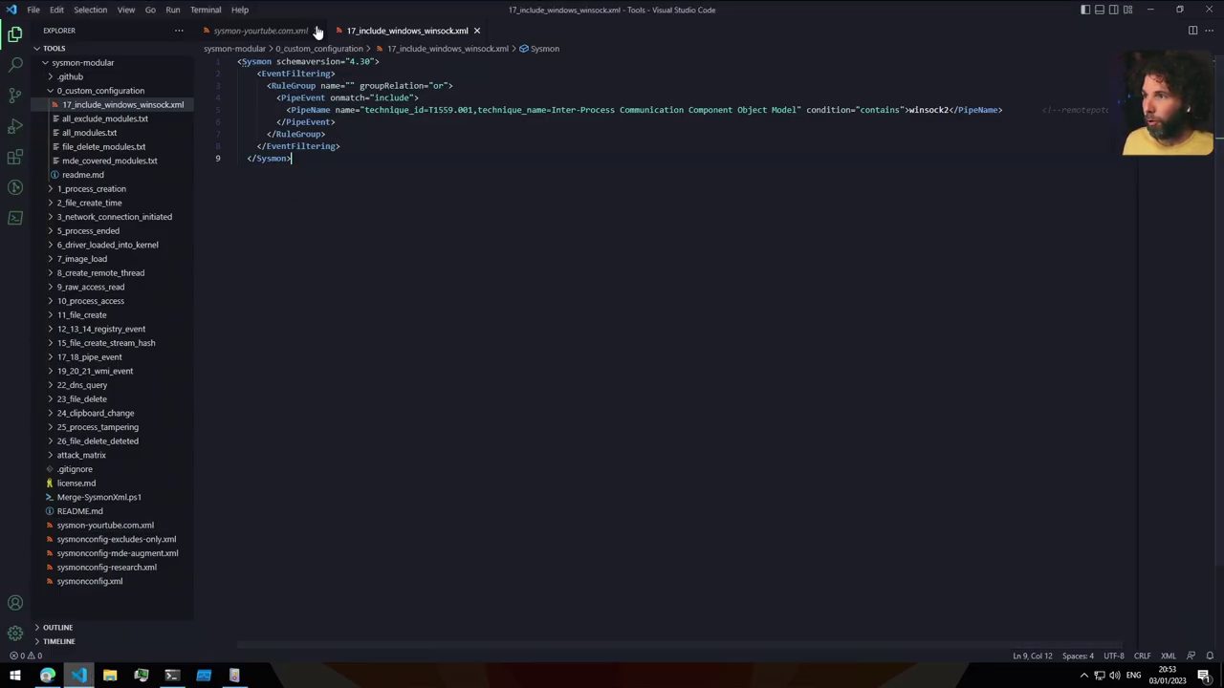
Open the regenerated sysmon-yourtube.com.xml, search it for winsock2 and select the matching PipeName rule
click(318, 31)
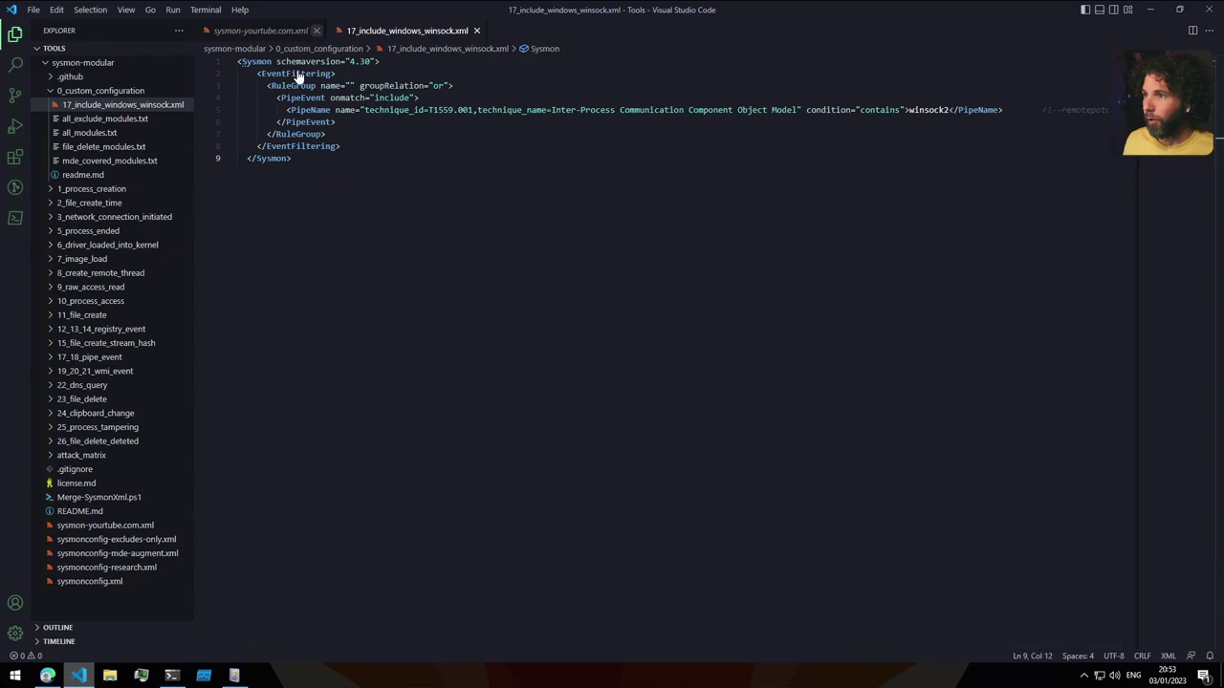
click(121, 526)
click(459, 413)
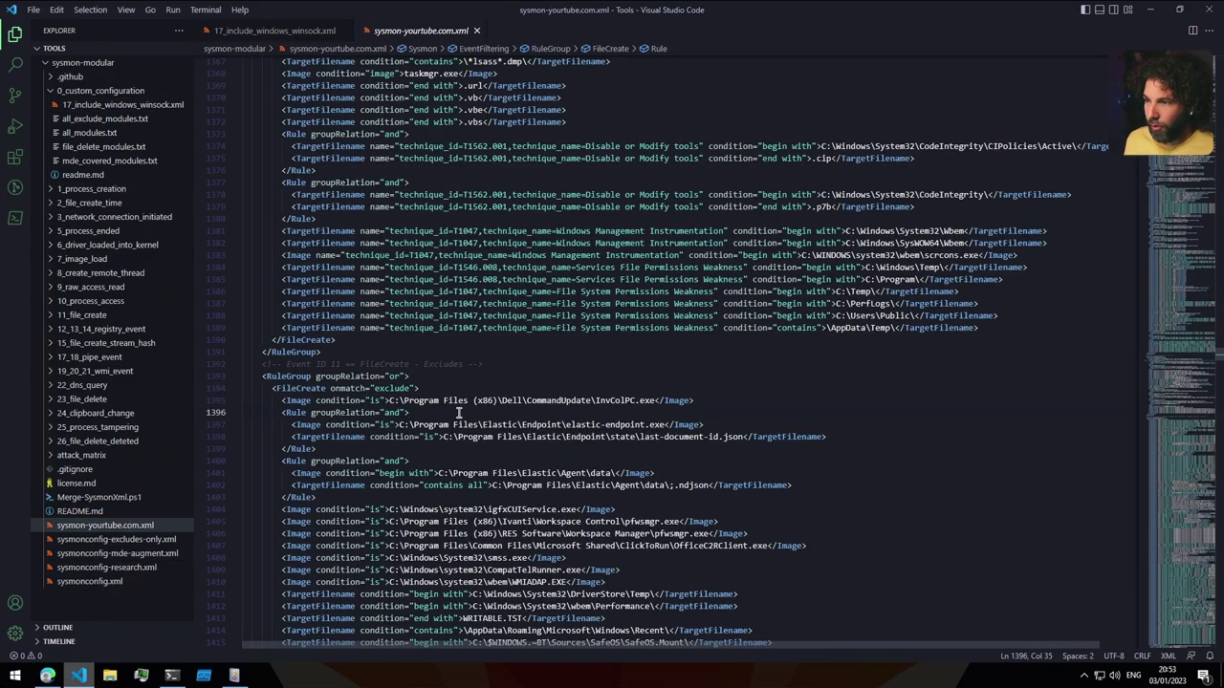
key(ctrl+f)
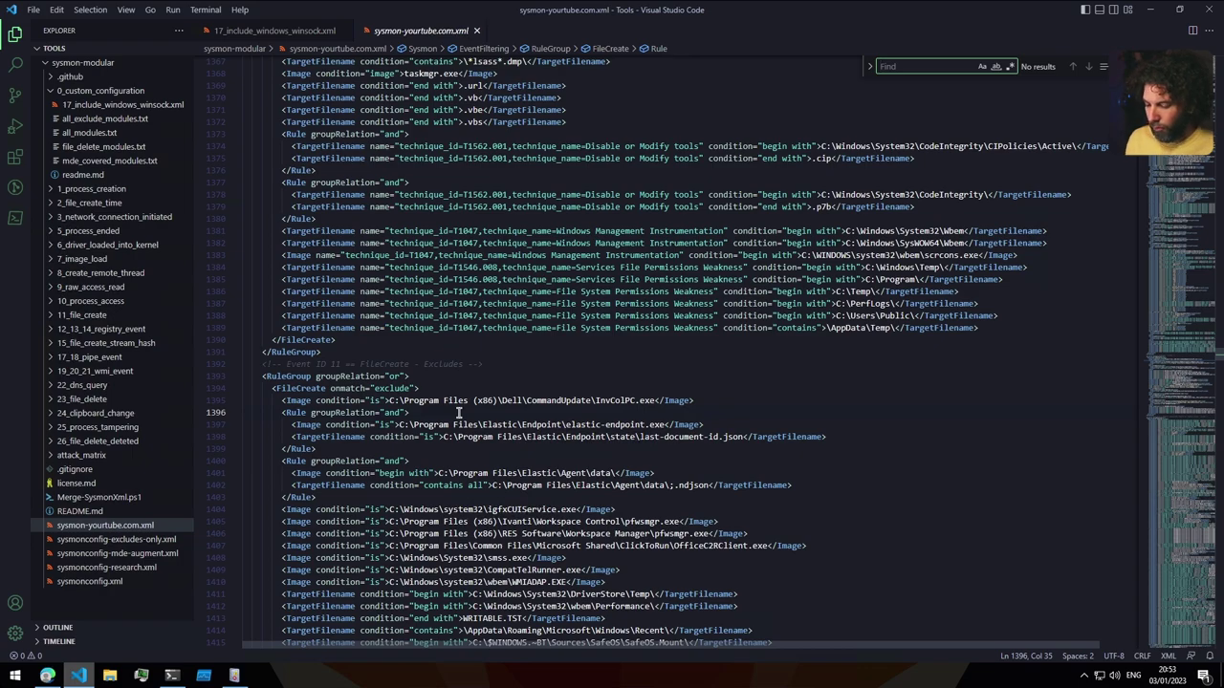
text(winsock2)
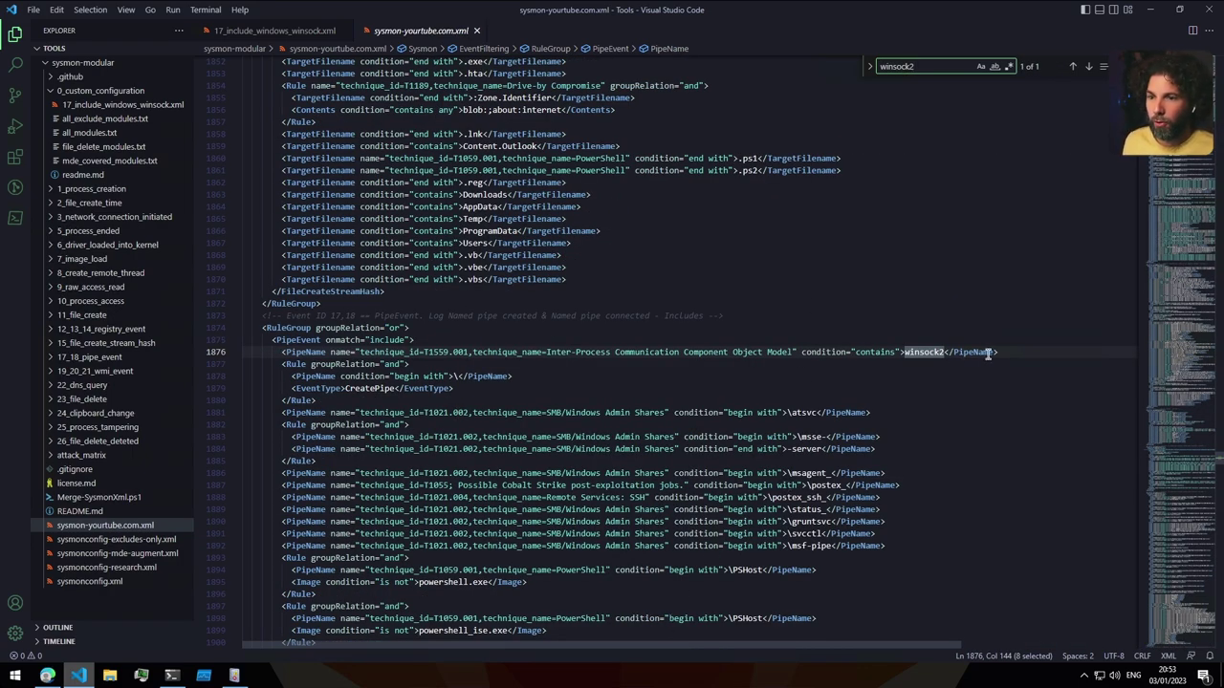
drag(998, 352, 282, 352)
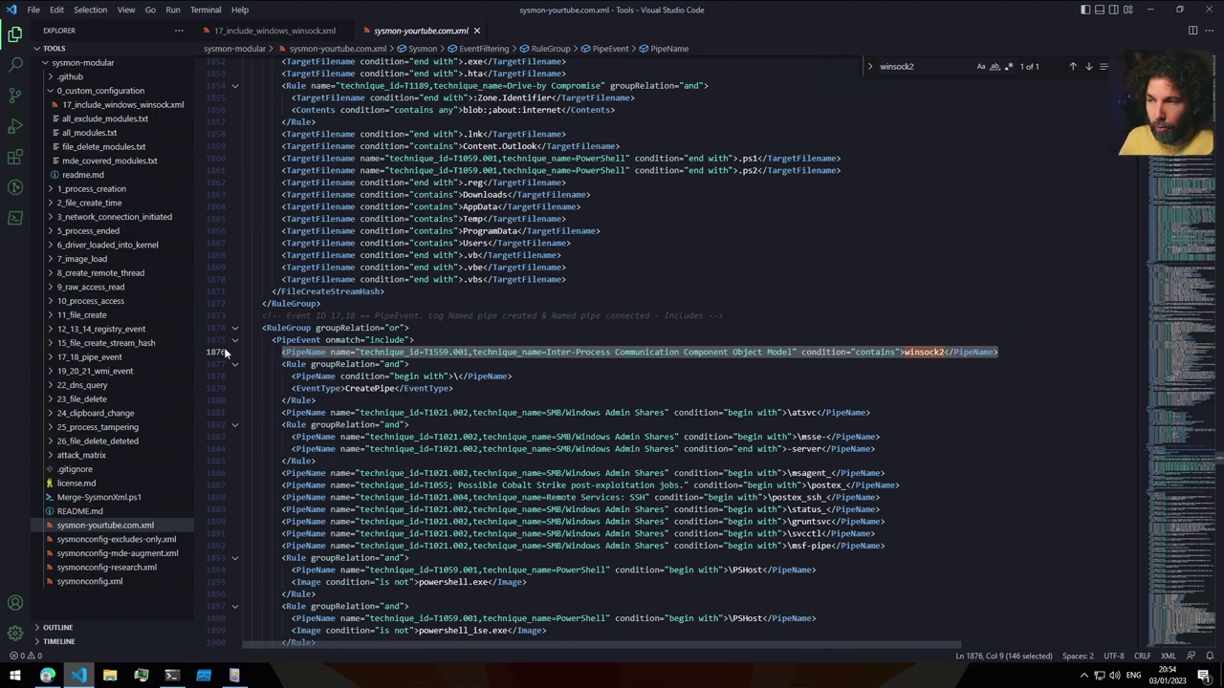
Open exclude_dropbox.xml from the 1_process_creation folder to examine its exclude rules, and close the find bar
click(99, 191)
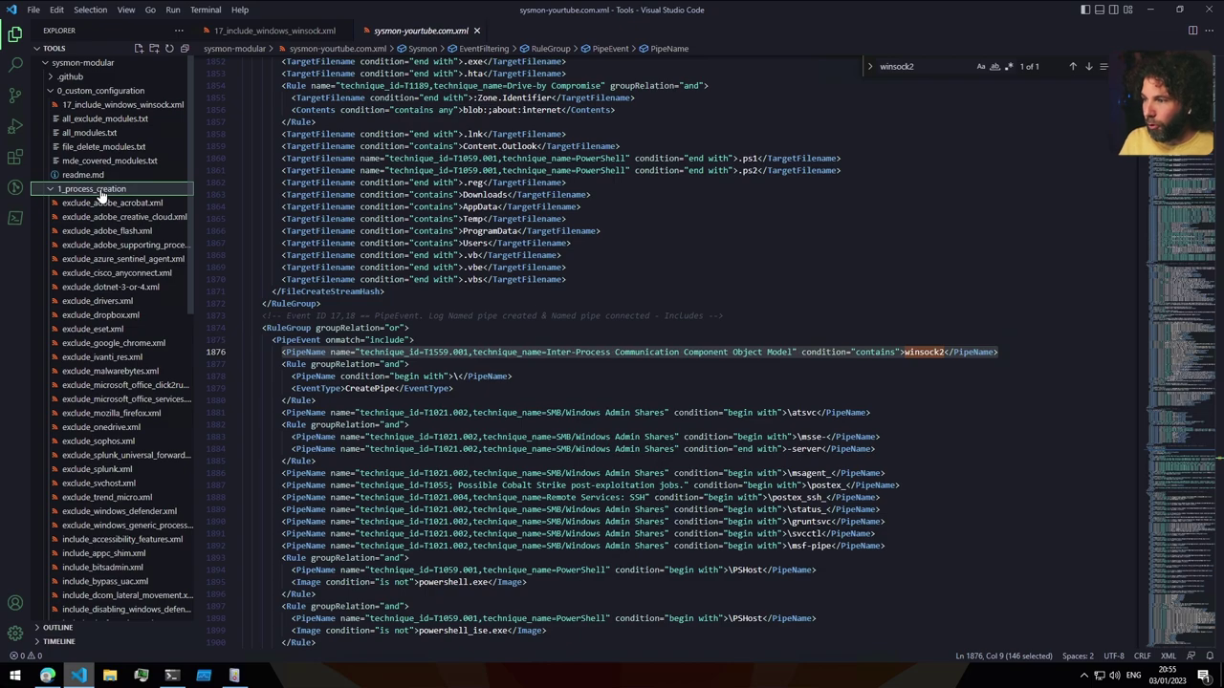
scroll(117, 277, down, 3)
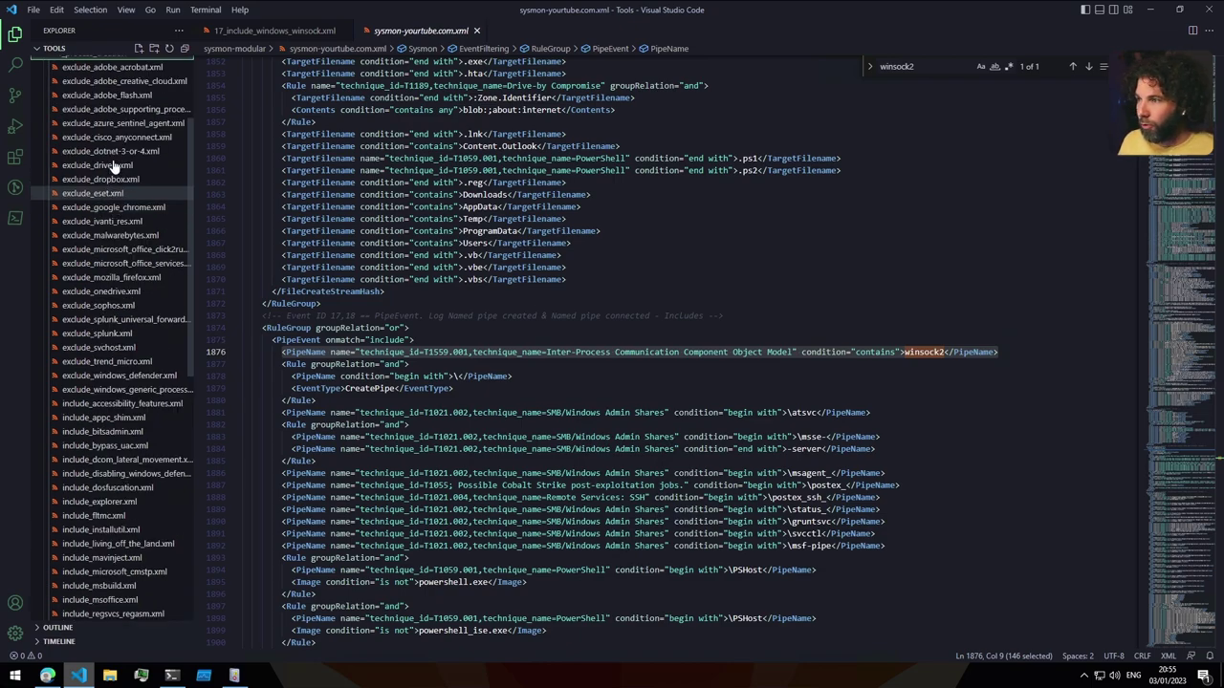
click(107, 182)
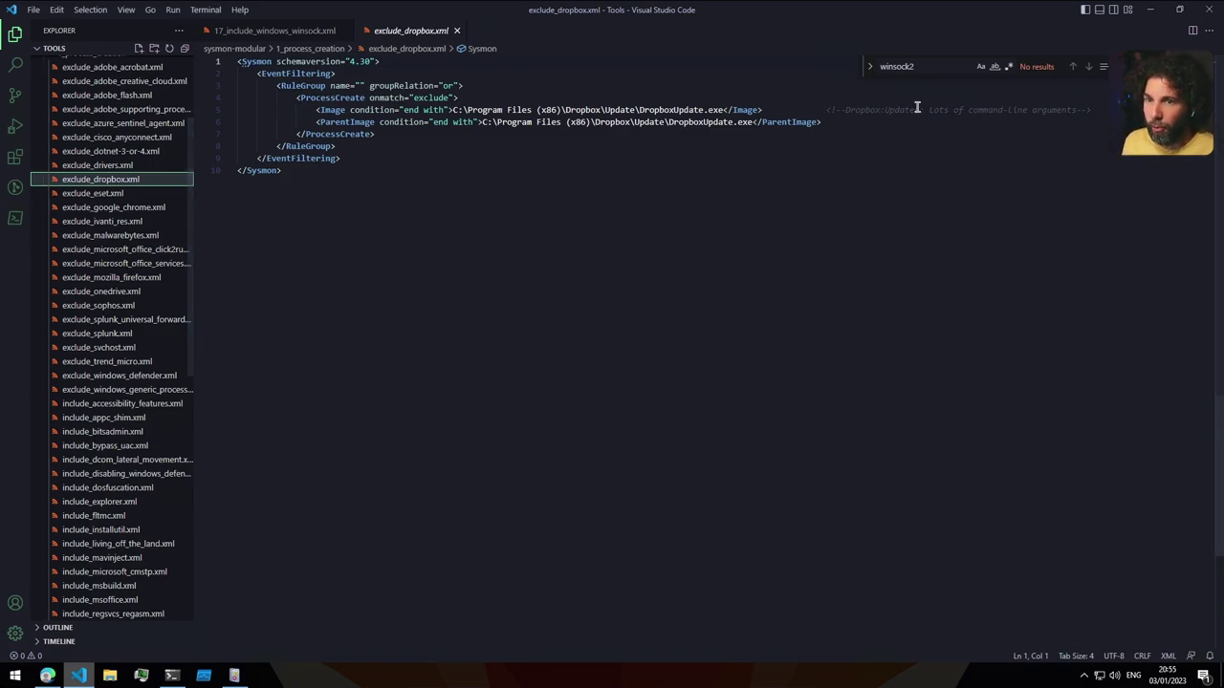
key(ctrl+1)
key(Escape)
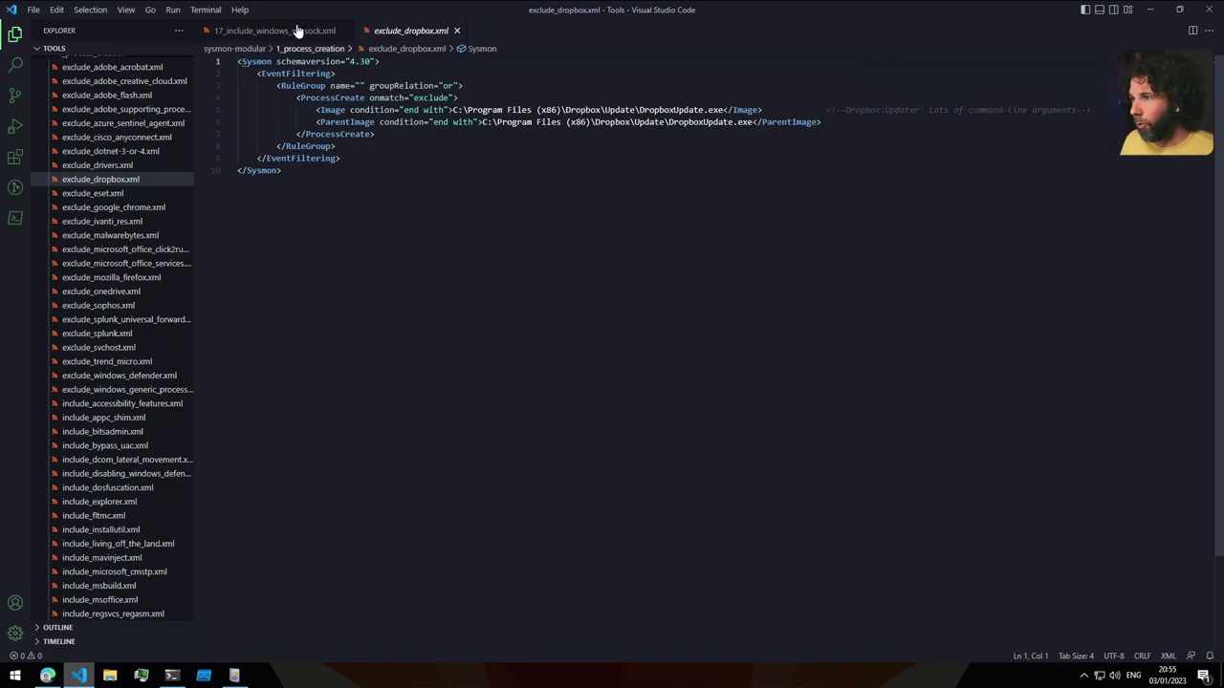
Create a new file named youtube.txt in the 0_custom_configuration folder
scroll(125, 201, up, 5)
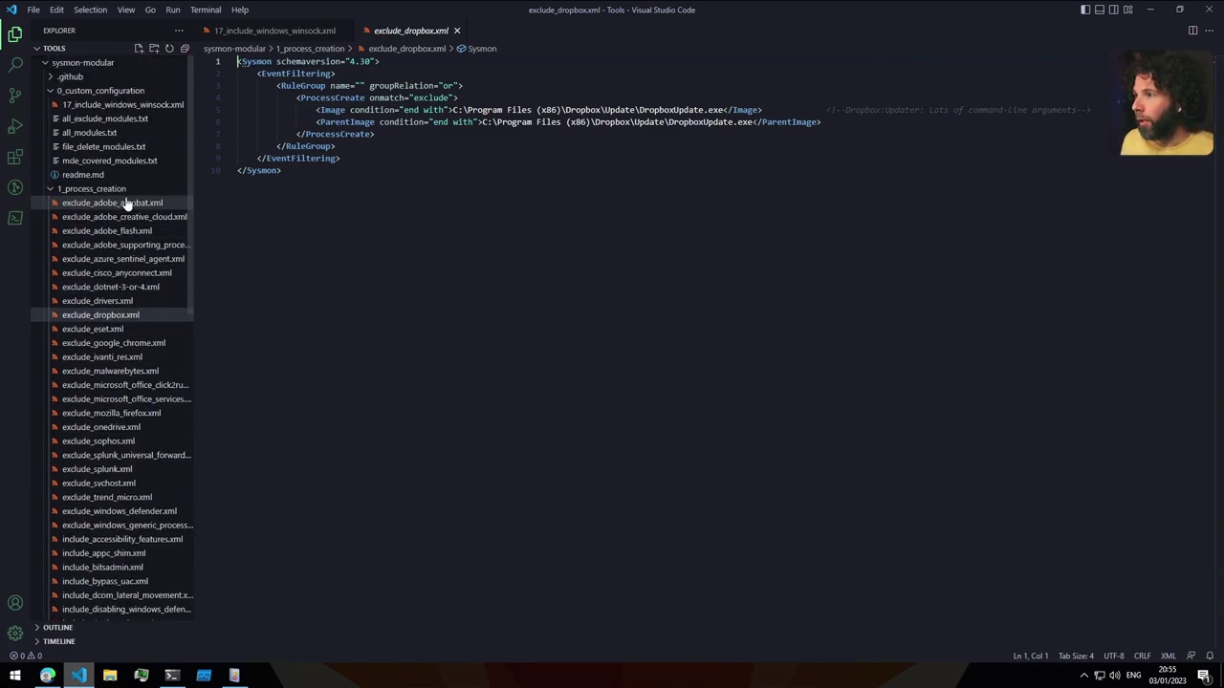
right_click(91, 91)
click(115, 100)
text(youtuve)
key(BackSpace)
key(BackSpace)
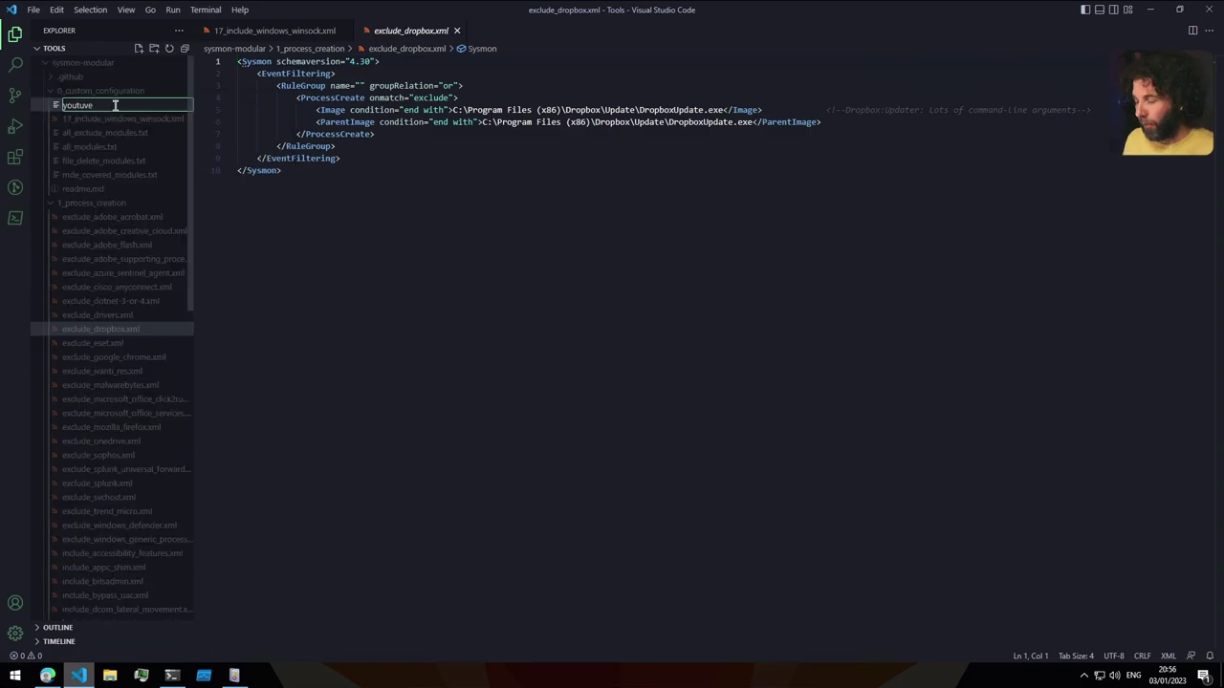
text(be.txt)
key(Return)
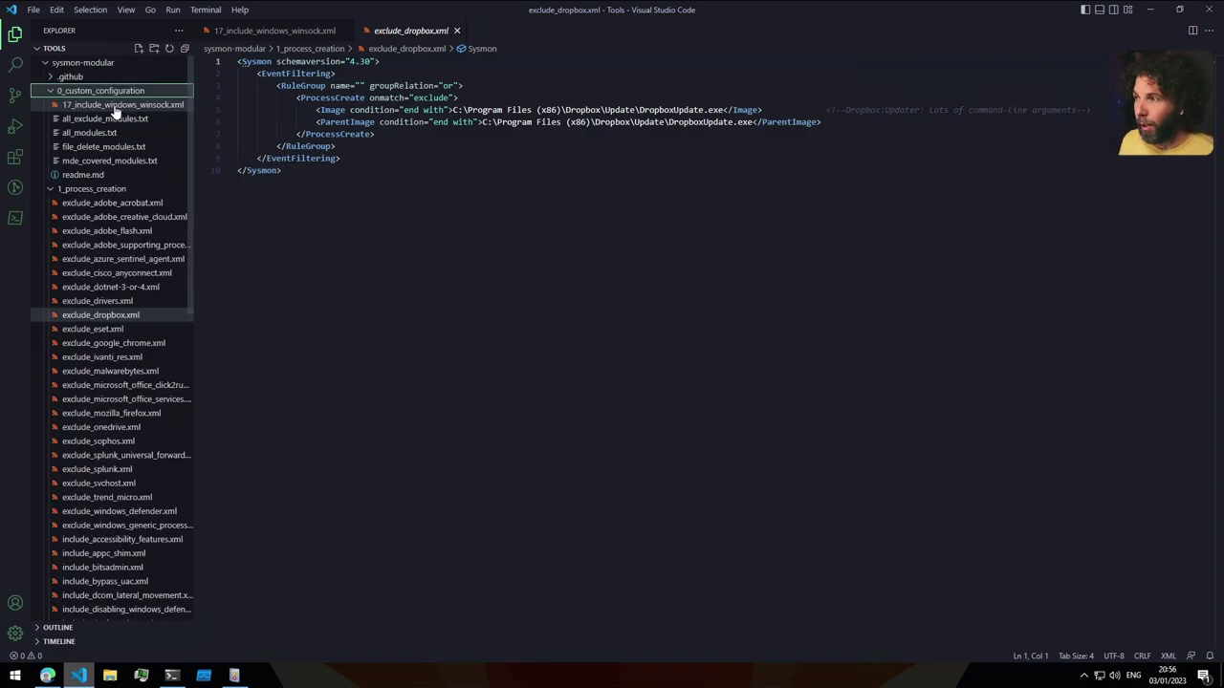
click(239, 62)
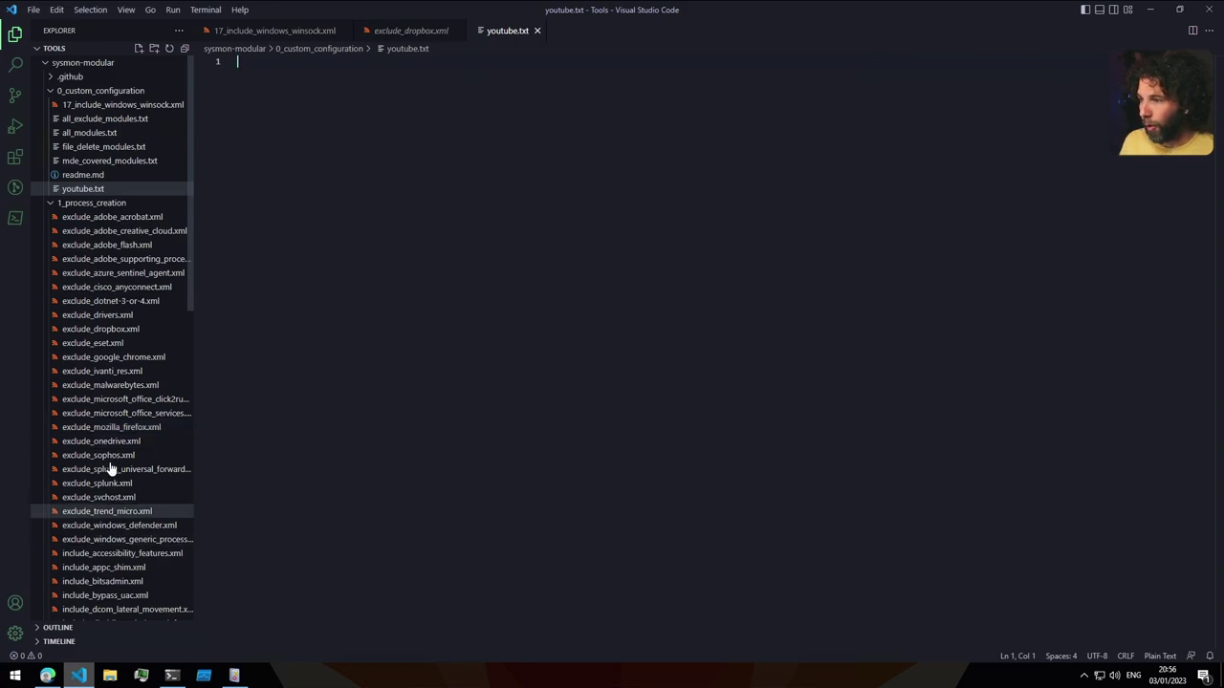
Examine exclude_dropbox.xml in the 3_network_connection_initiated folder, and collapse the expanded module folders
click(105, 197)
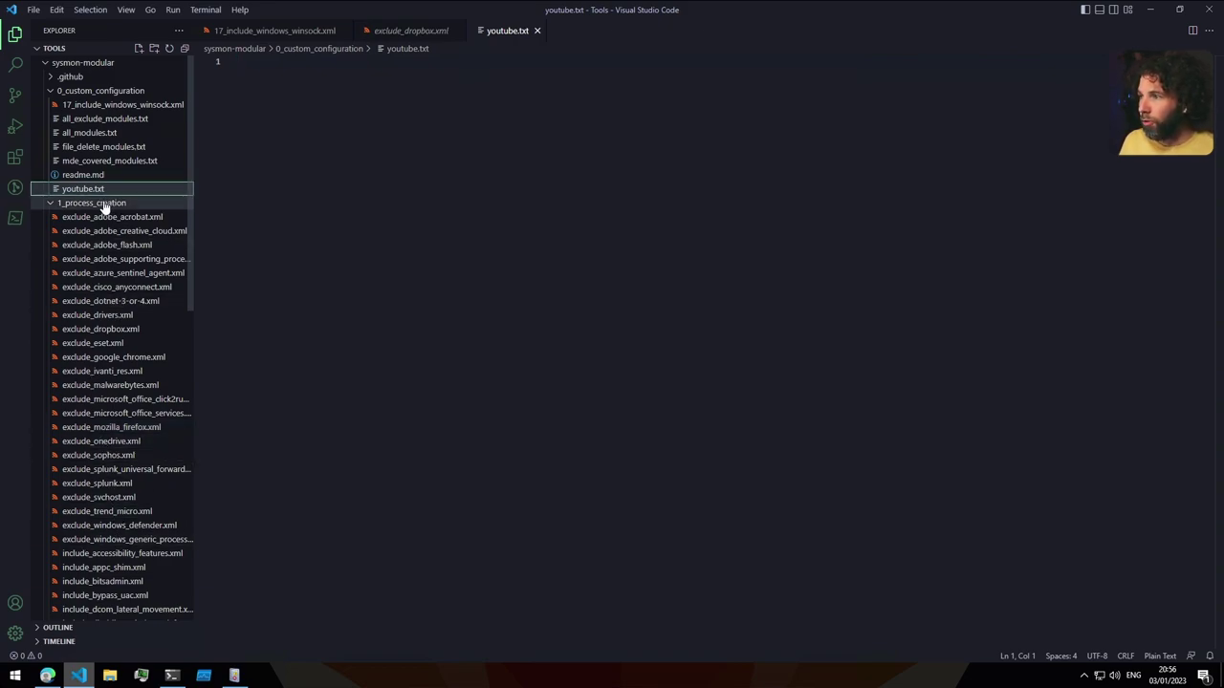
click(104, 204)
click(102, 231)
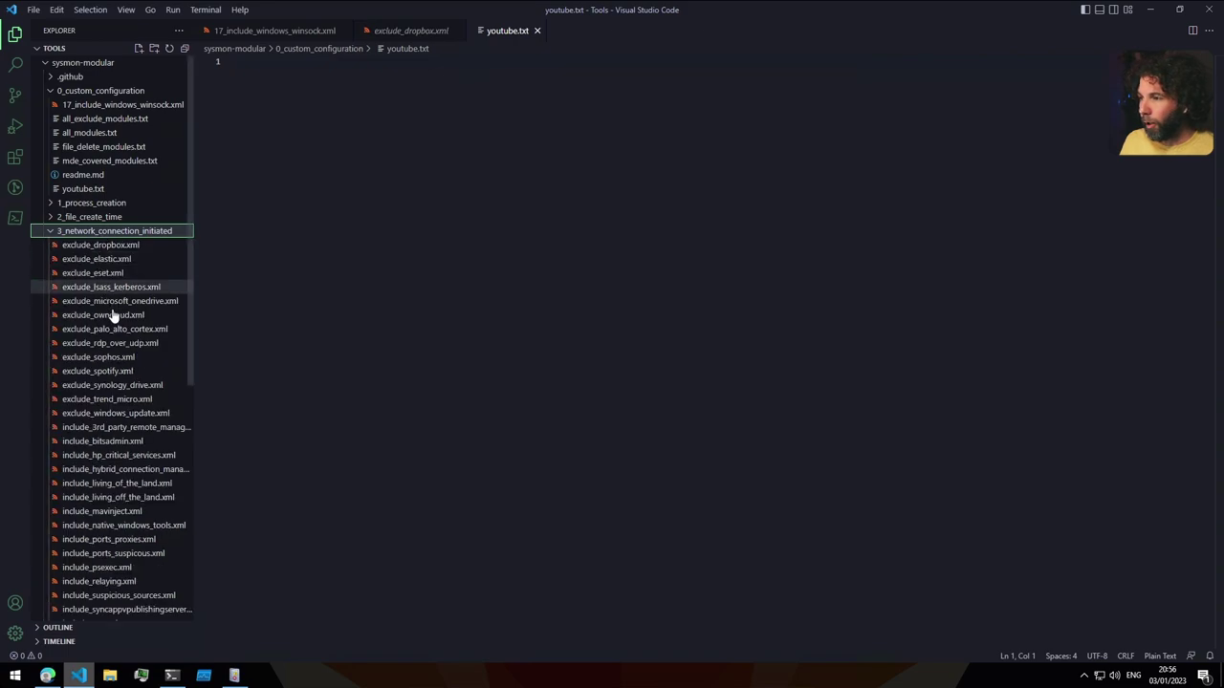
click(100, 246)
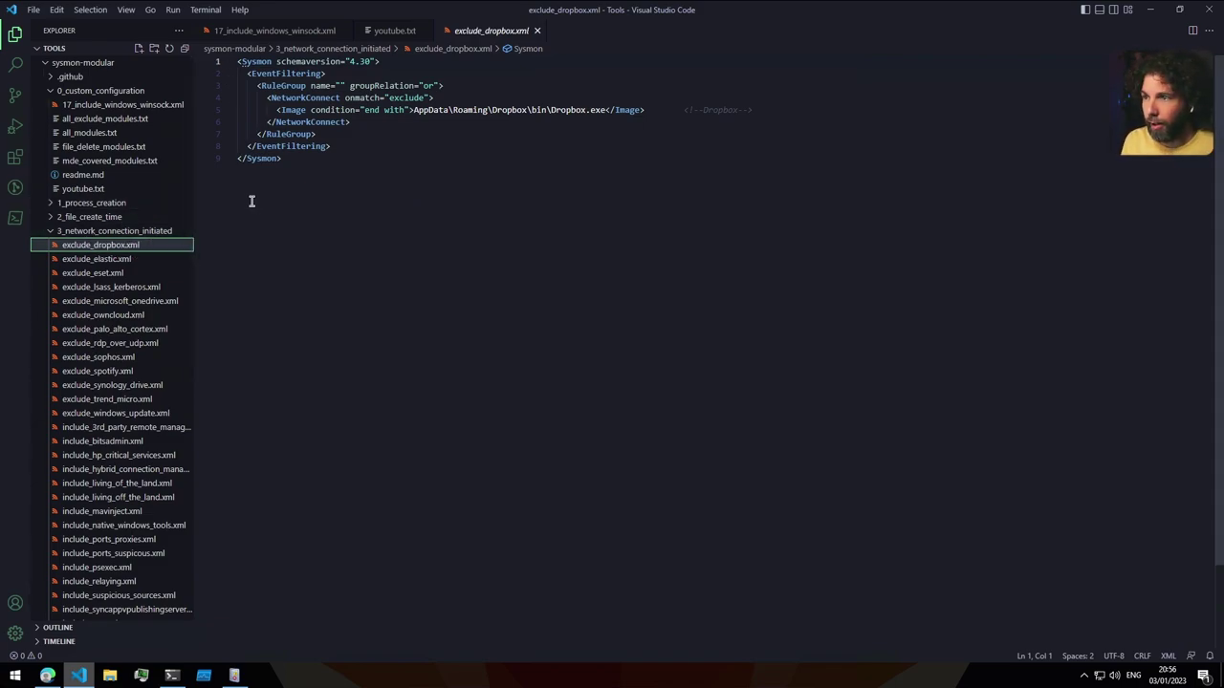
click(140, 231)
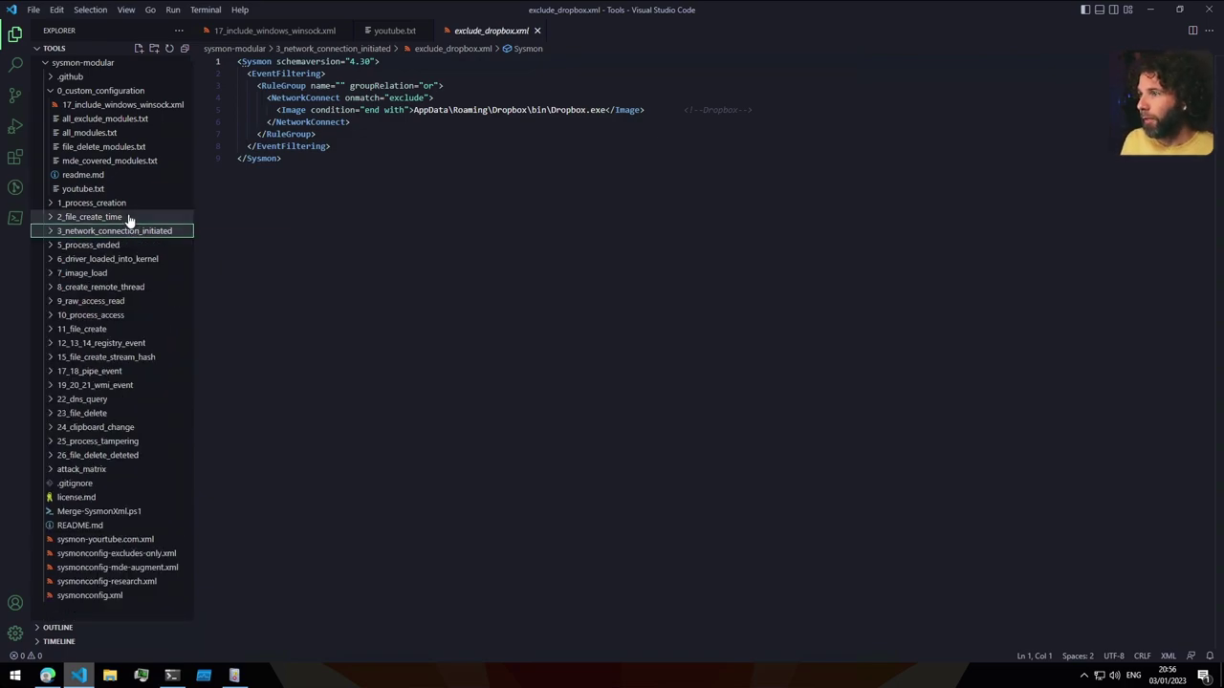
Copy the entry 3_network_connection_initiated\exclude_dropbox.xml from all_exclude_modules.txt into youtube.txt
click(95, 122)
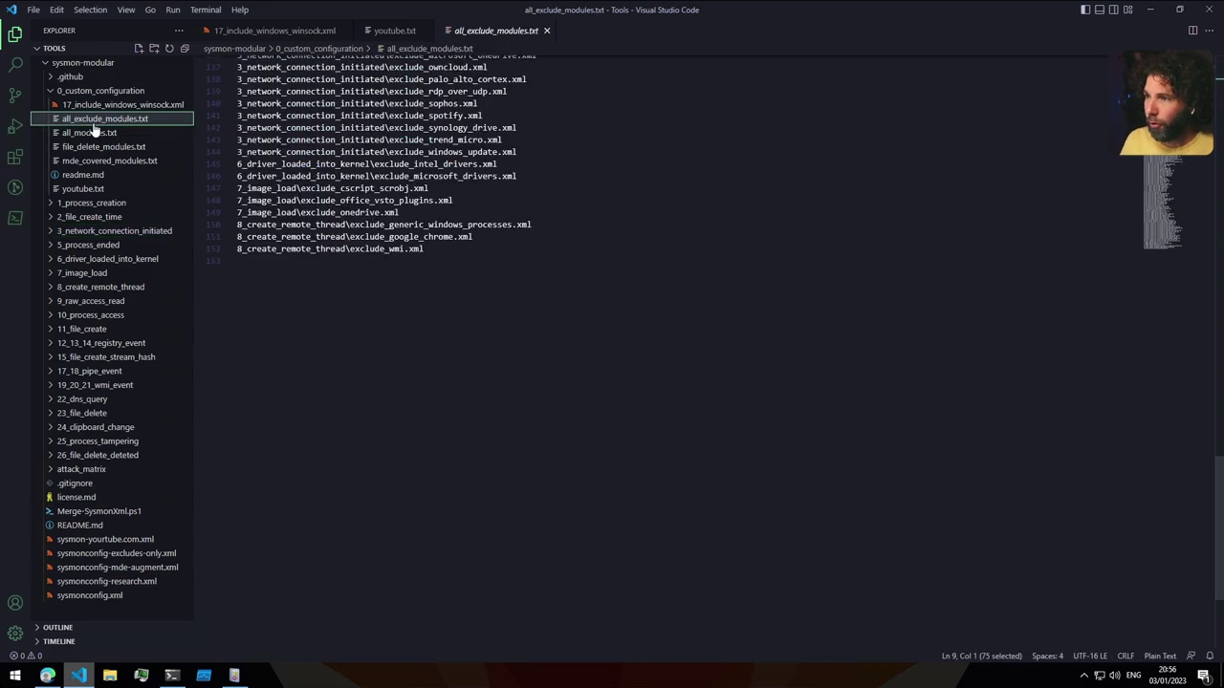
scroll(457, 250, up, 3)
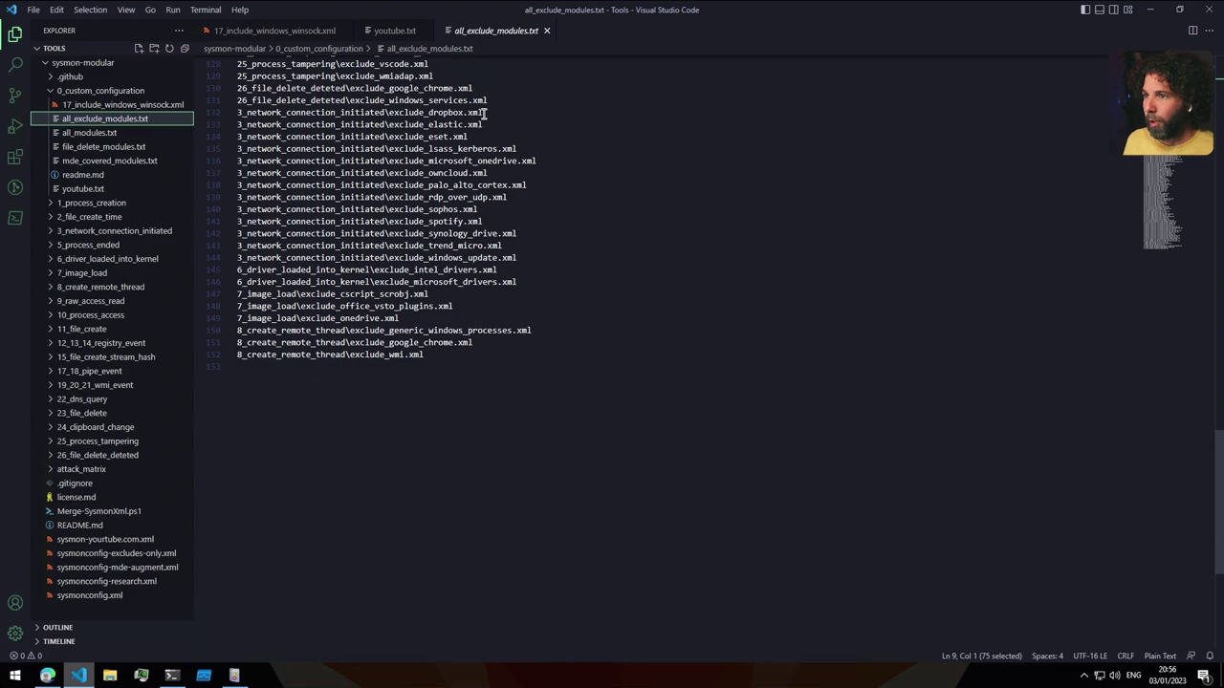
drag(483, 112, 124, 118)
key(ctrl+c)
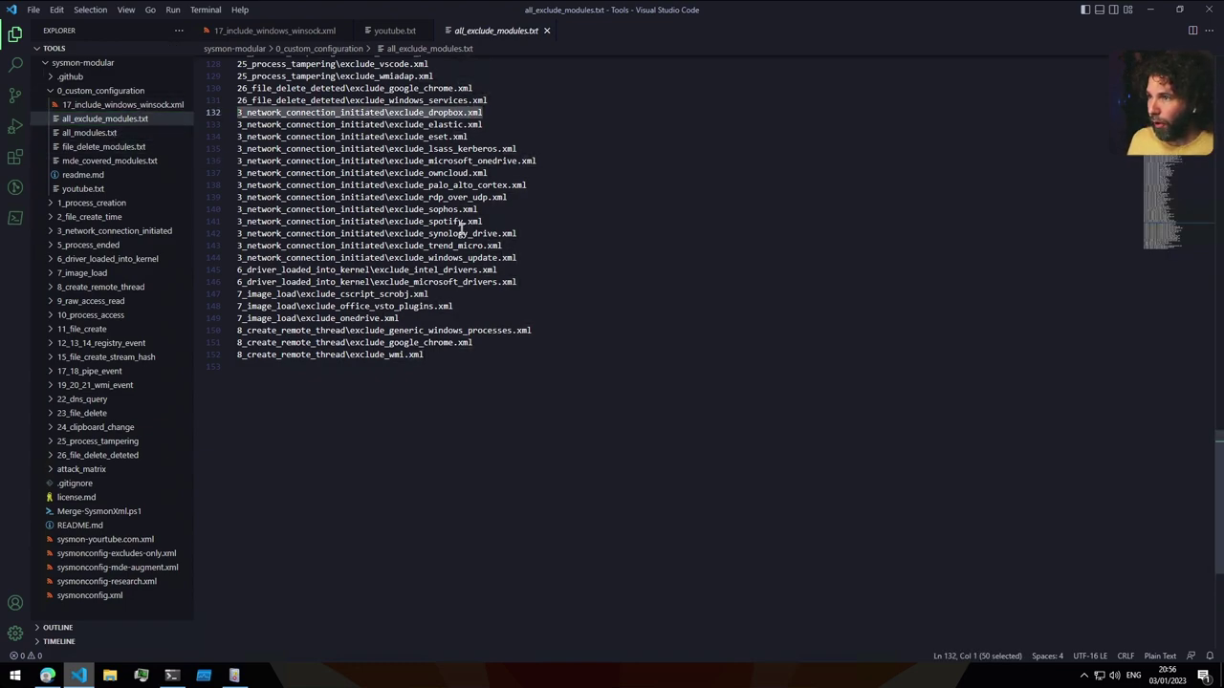
click(373, 30)
key(ctrl+v)
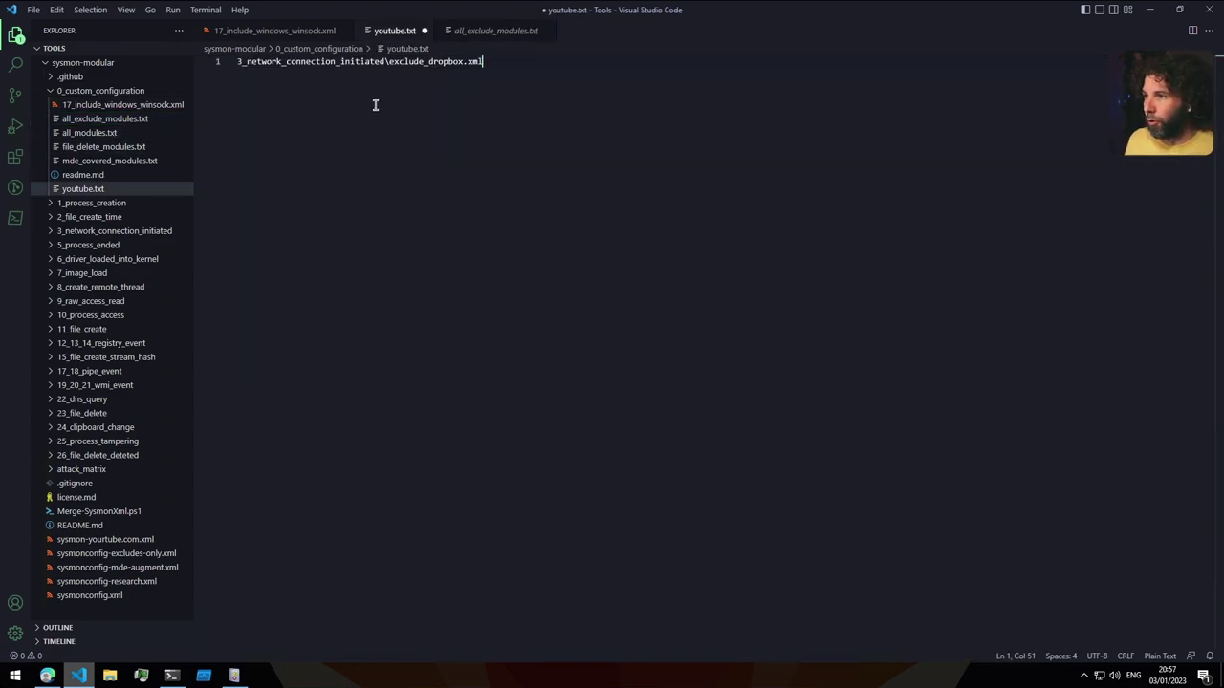
Copy 1_process_creation\exclude_dropbox.xml from all_exclude_modules.txt onto a second line of youtube.txt and save the file
key(ctrl+Tab)
scroll(411, 167, up, 20)
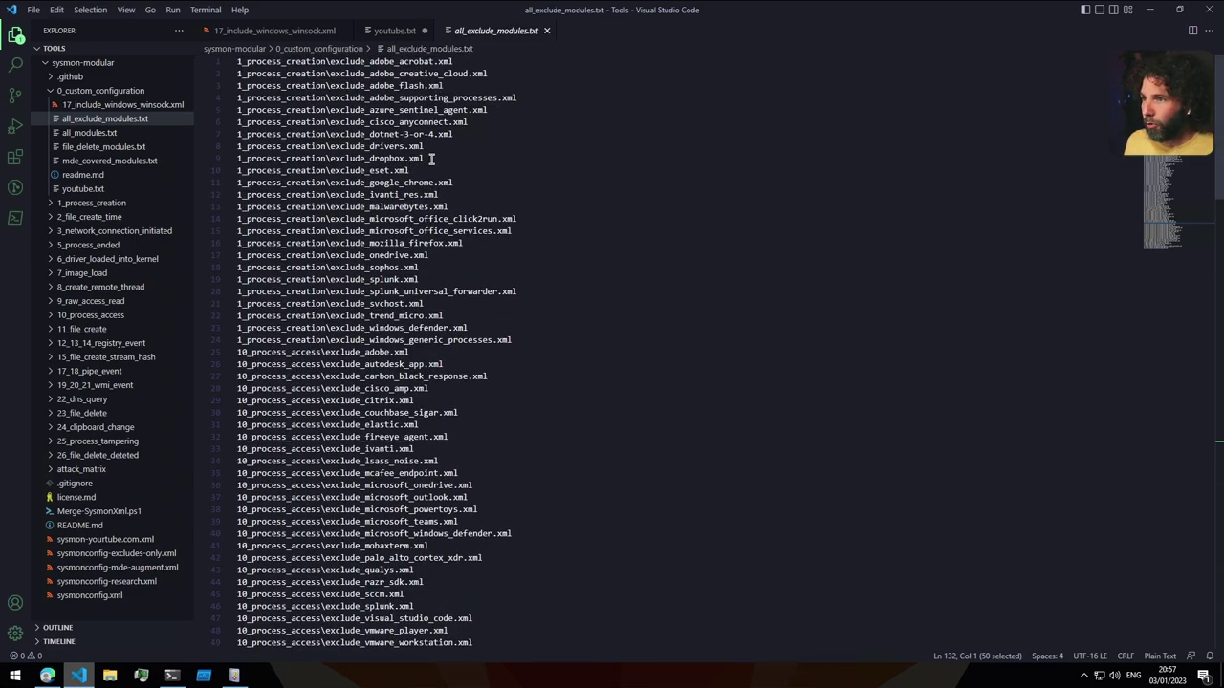
drag(431, 159, 212, 160)
key(ctrl+c)
key(ctrl+Tab)
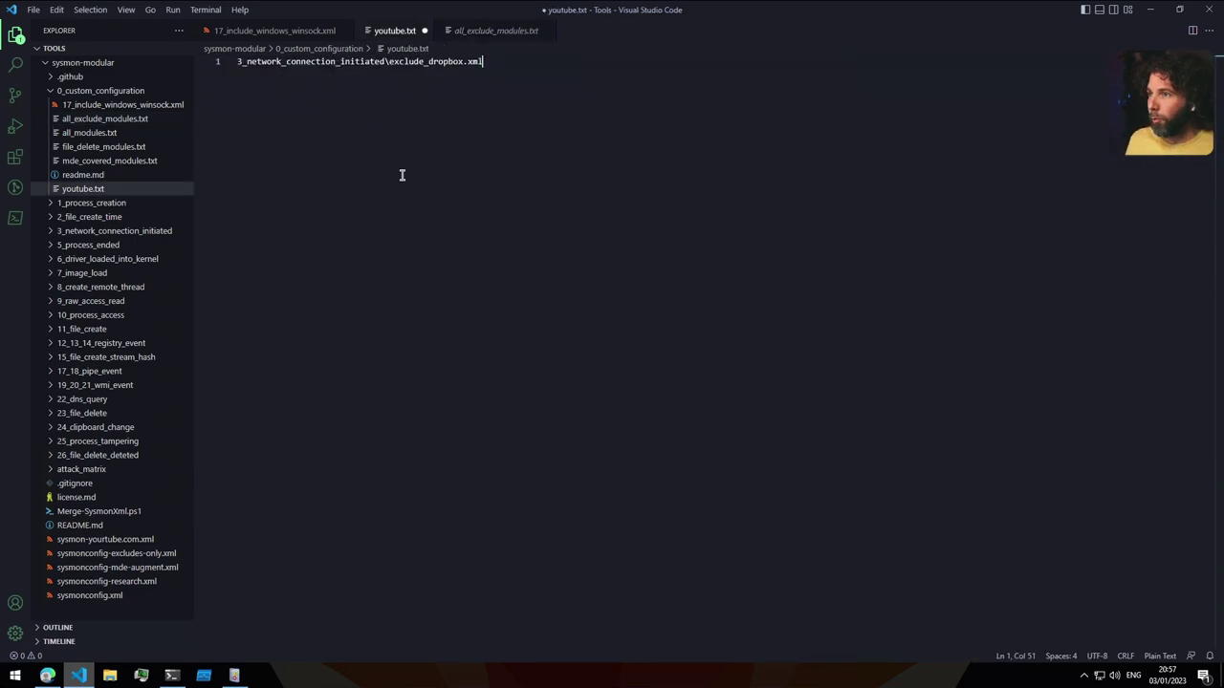
key(Return)
key(ctrl+v)
key(ctrl+s)
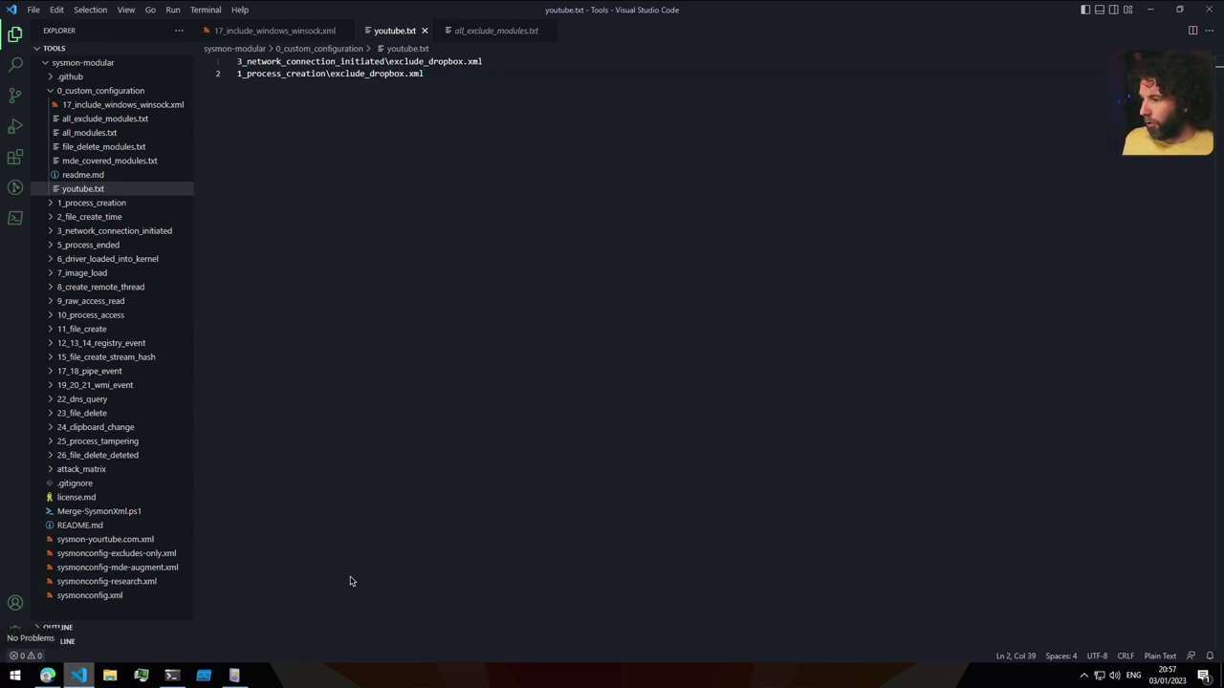
In PowerShell, run Merge-AllSysmonXml -AsString with BasePath C:\tools\sysmon-modular\ and ExcludeList C:\tools\sysmon-modular\0_custom_configuration\youtube.txt, piped to Out-File sysmonconfig-youtube.xml
click(171, 676)
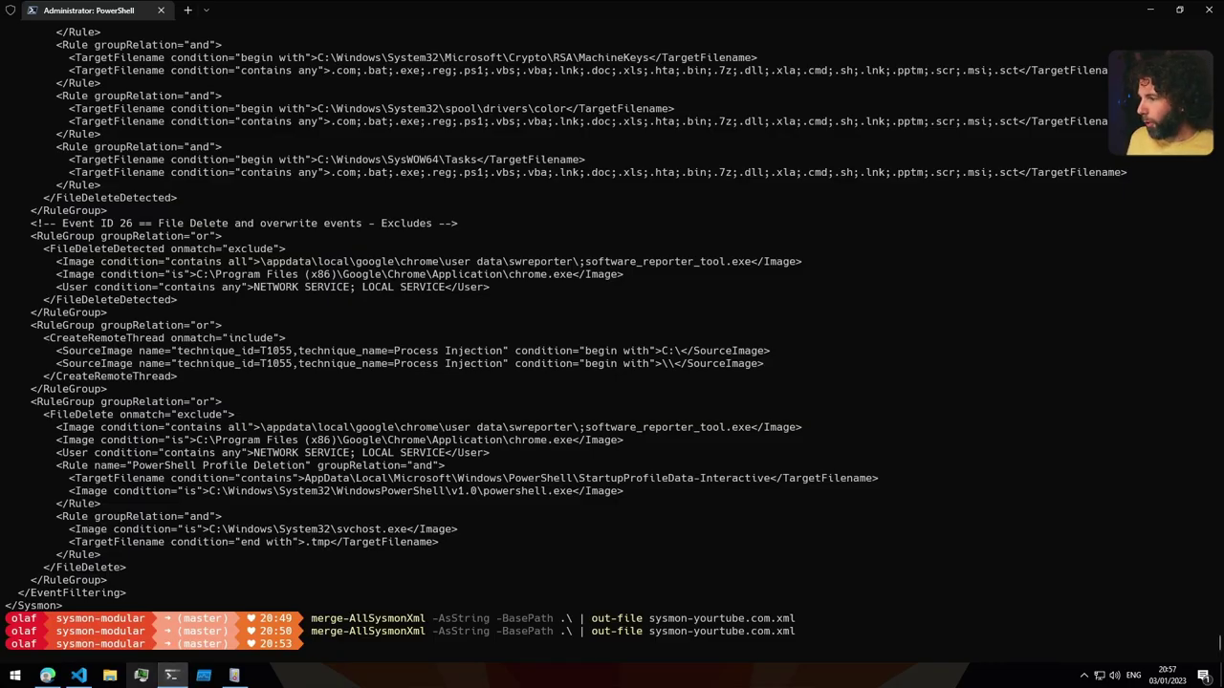
text(Merge-AllSysmonXml -AsString -BasePath C:\tools\sysmon-modular\ -ExcludeList C:\tools\sysmon-modular\0_custom_configuration\youtube.txt | Out-File sysmonconfig-youtube.xml)
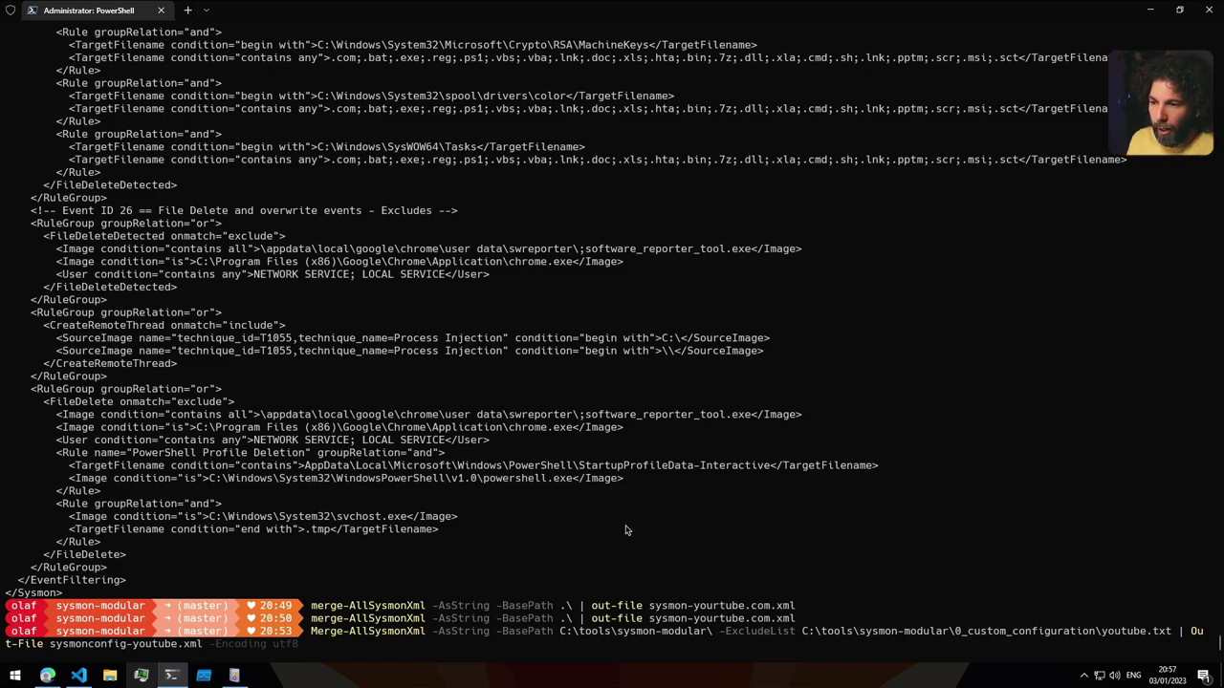
click(81, 678)
click(411, 77)
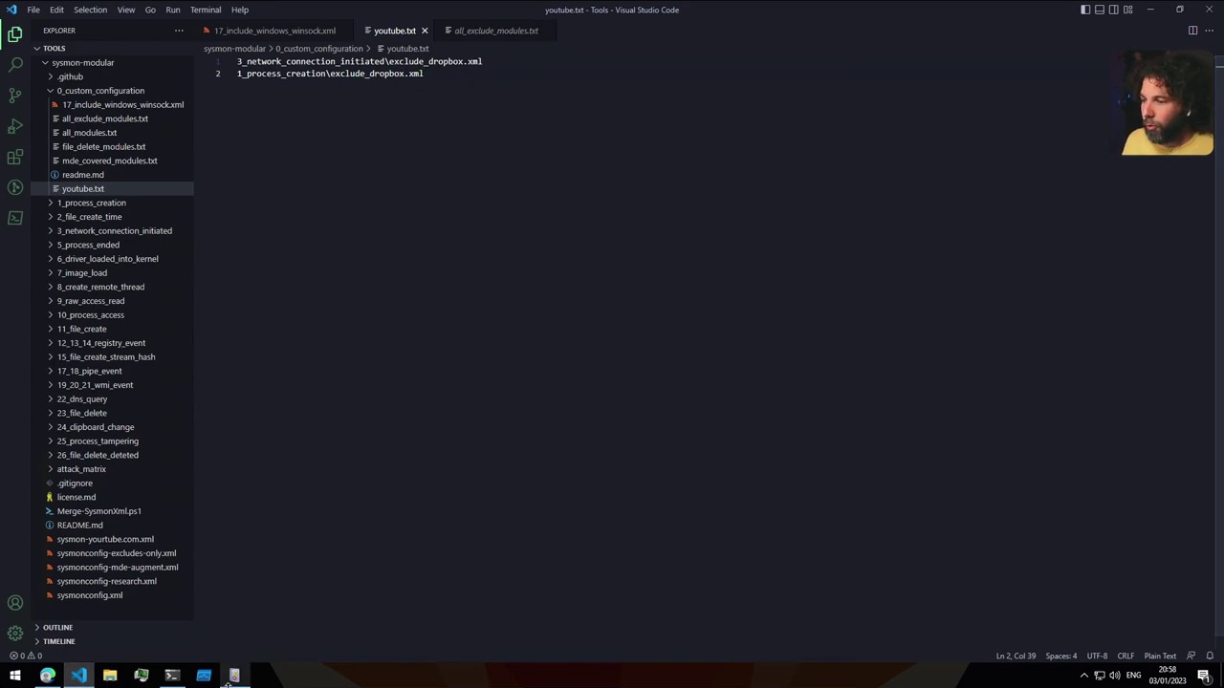
click(81, 677)
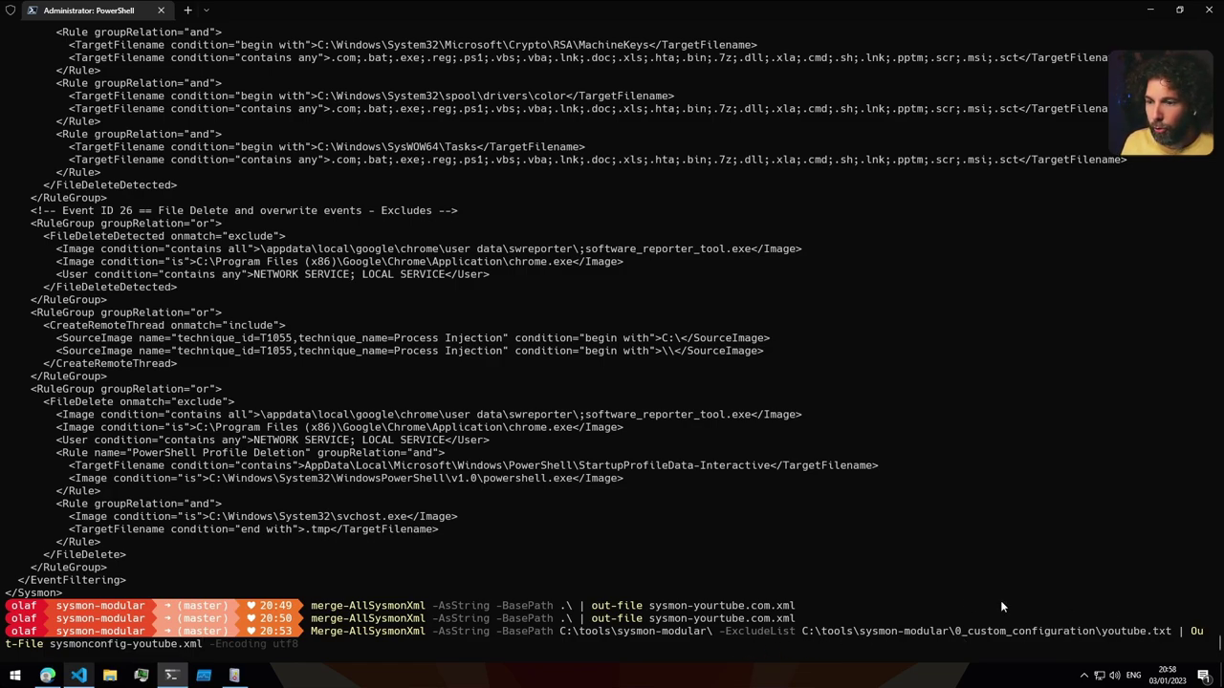
key(Return)
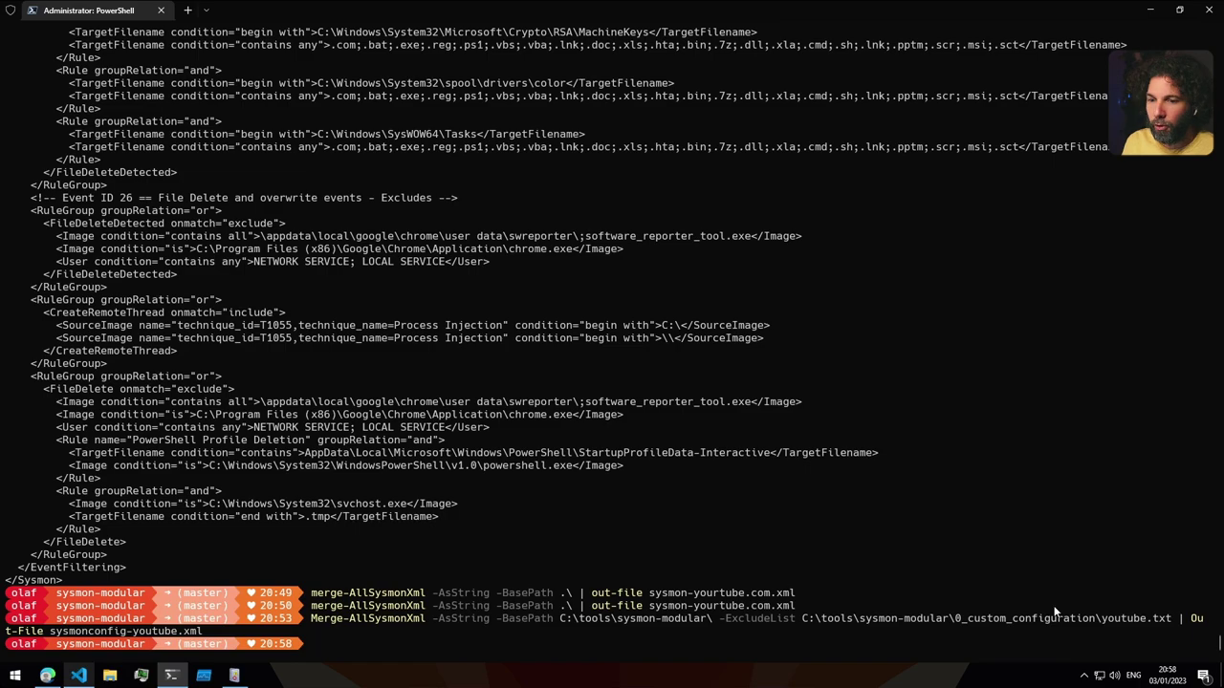
Review the ExcludeList argument in the merge command, and check the two exclude_dropbox.xml entries of youtube.txt in Visual Studio Code
drag(724, 620, 1170, 619)
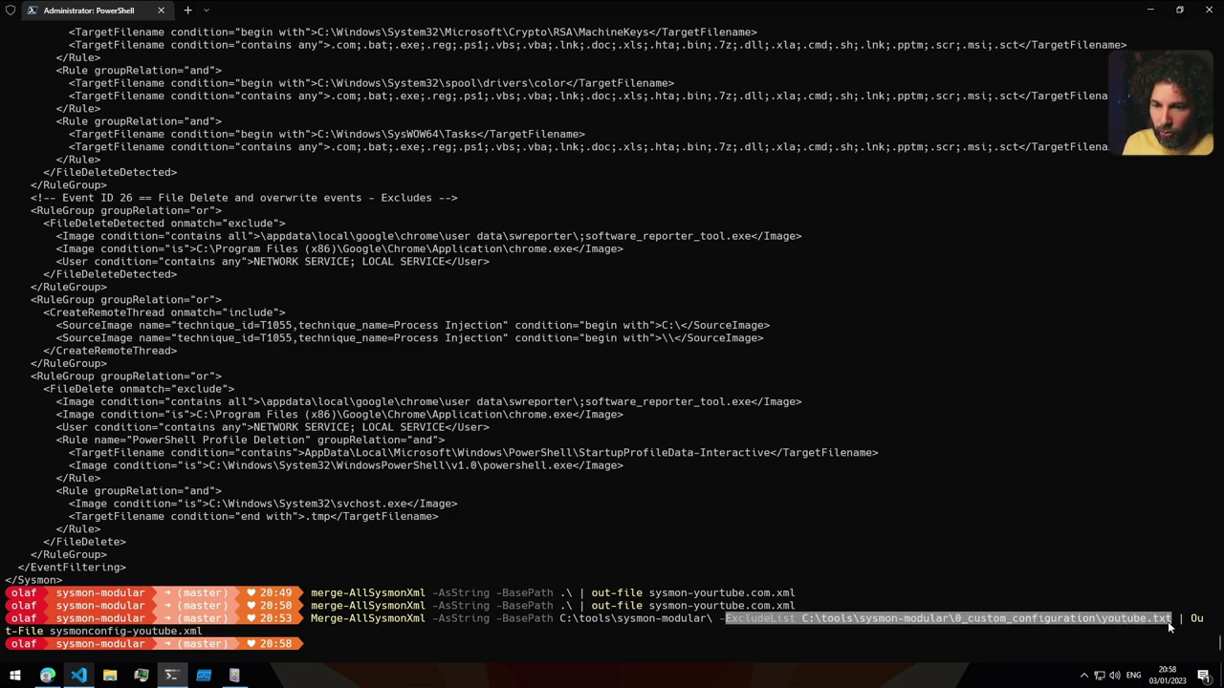
click(81, 676)
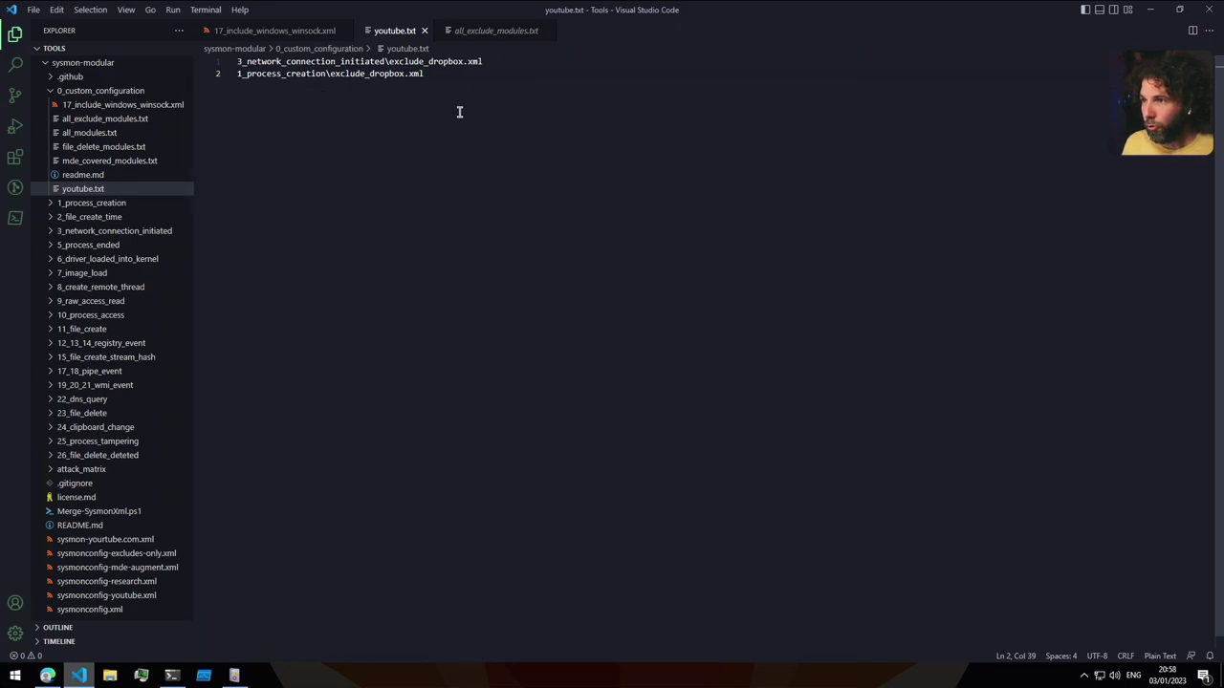
drag(482, 61, 219, 61)
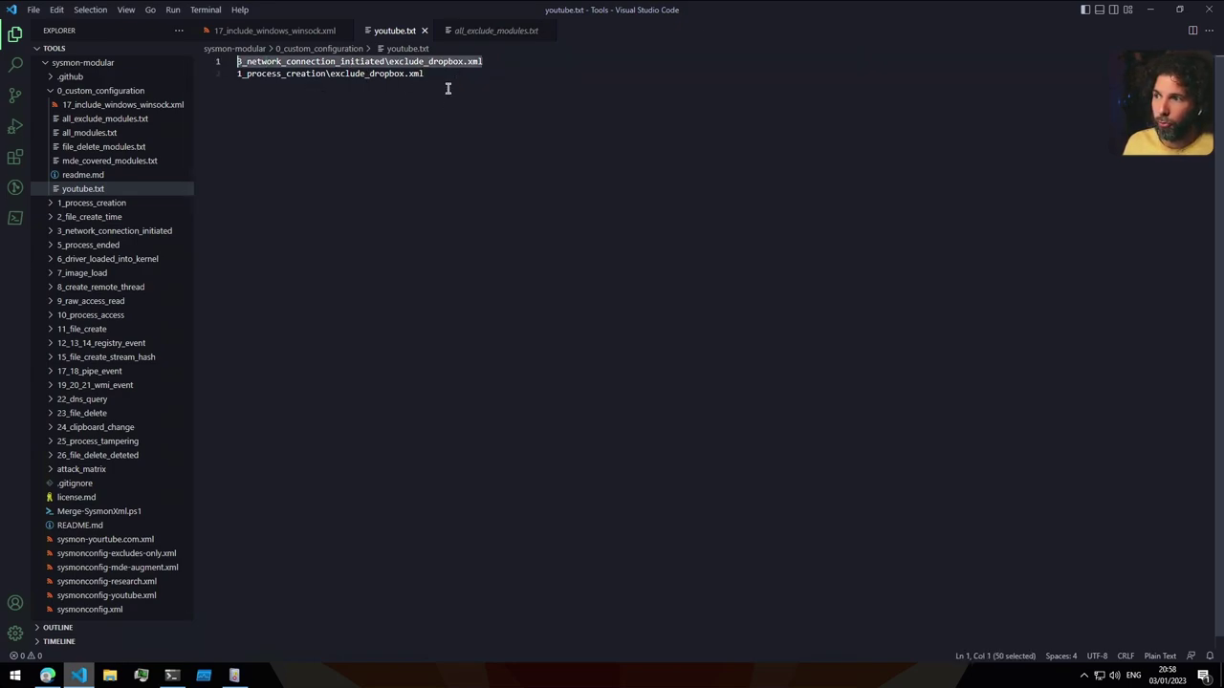
click(403, 74)
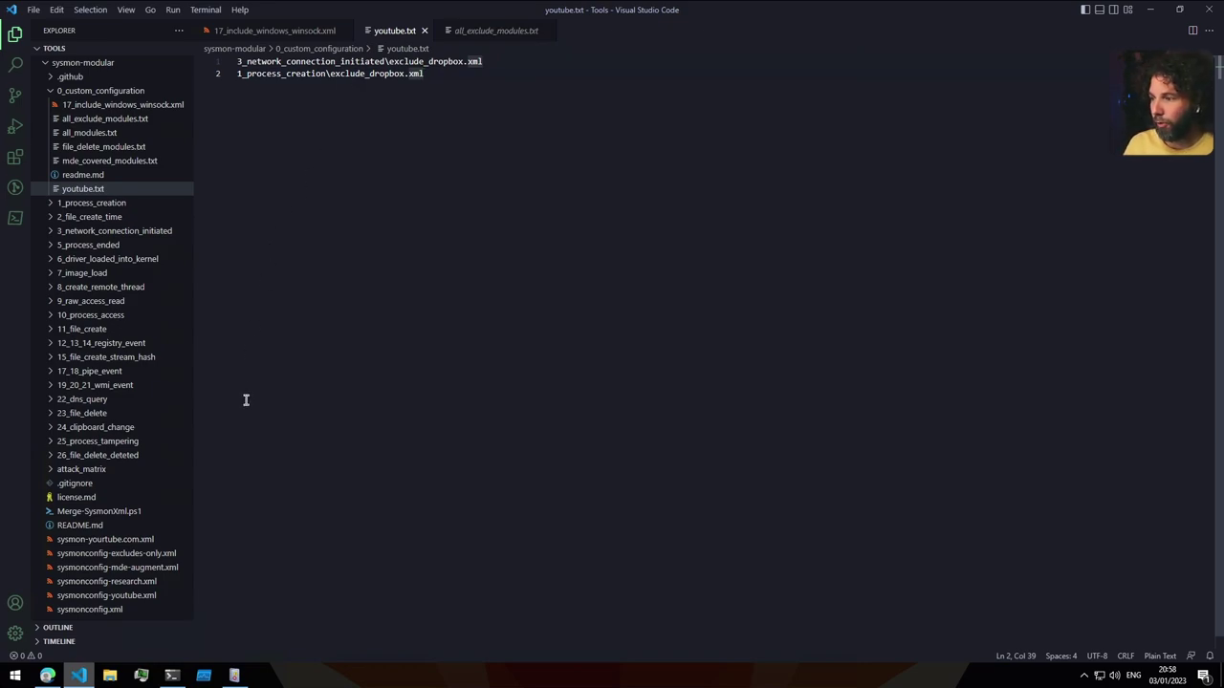
Open sysmonconfig-youtube.xml in Visual Studio Code and search it for "dropbox"
click(172, 594)
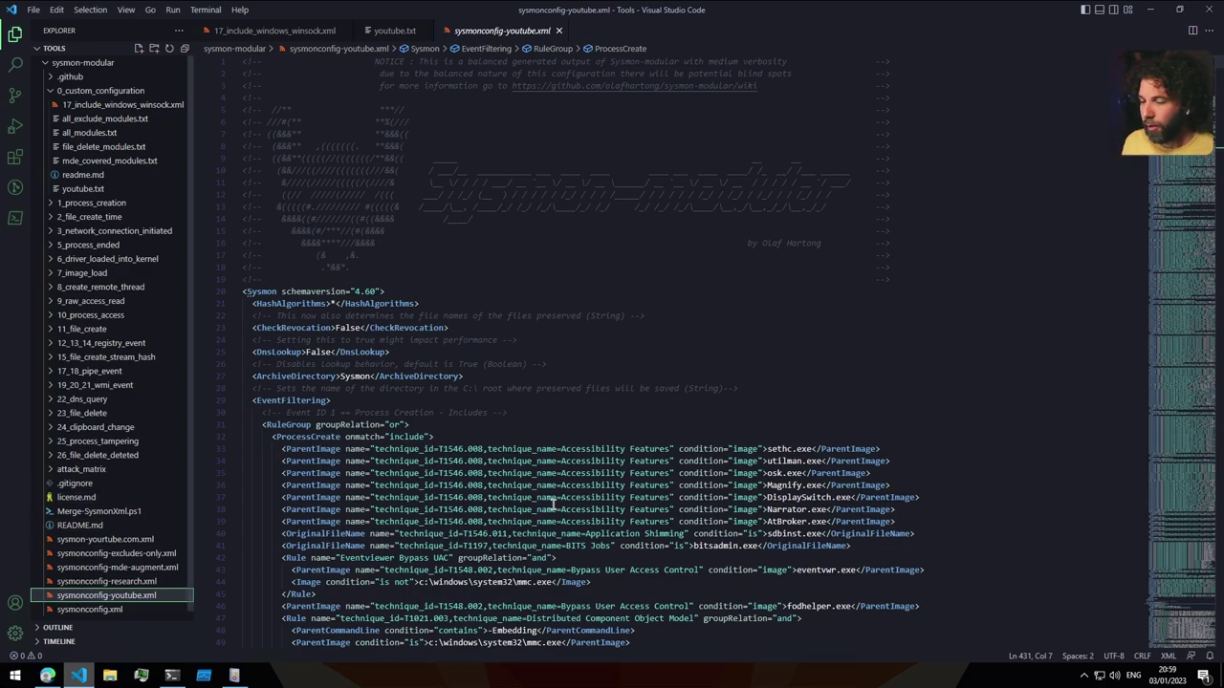
click(604, 473)
key(ctrl+f)
text(dropvo)
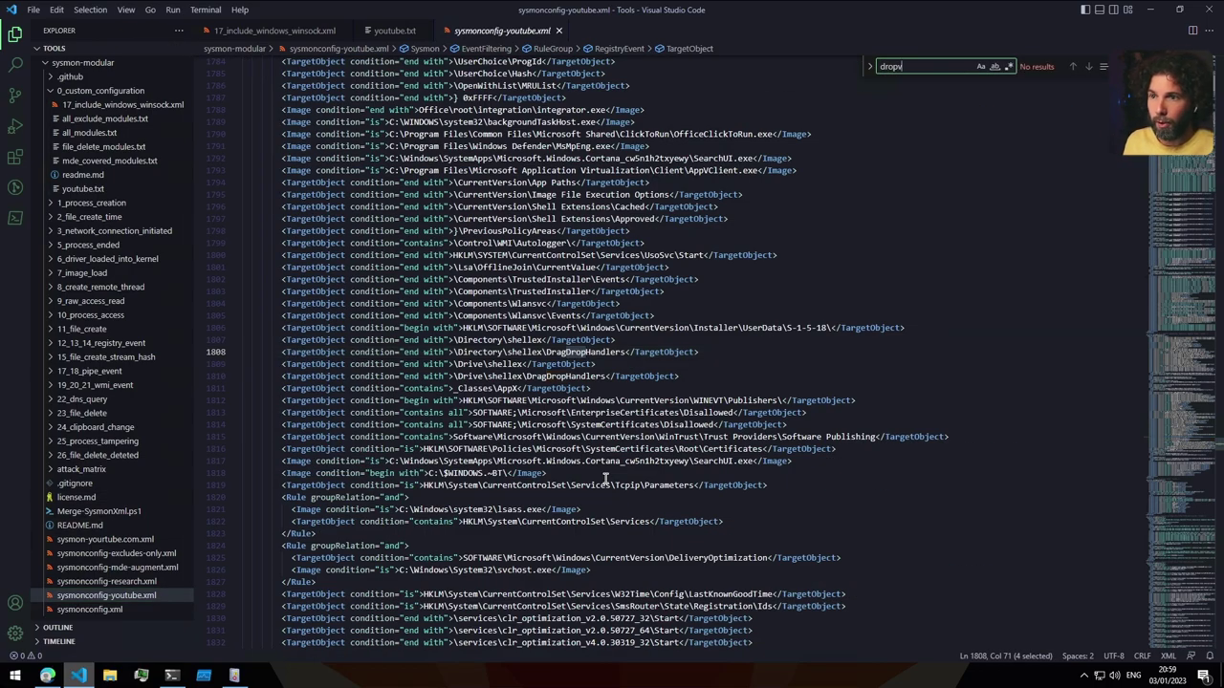
key(BackSpace)
key(BackSpace)
text(box)
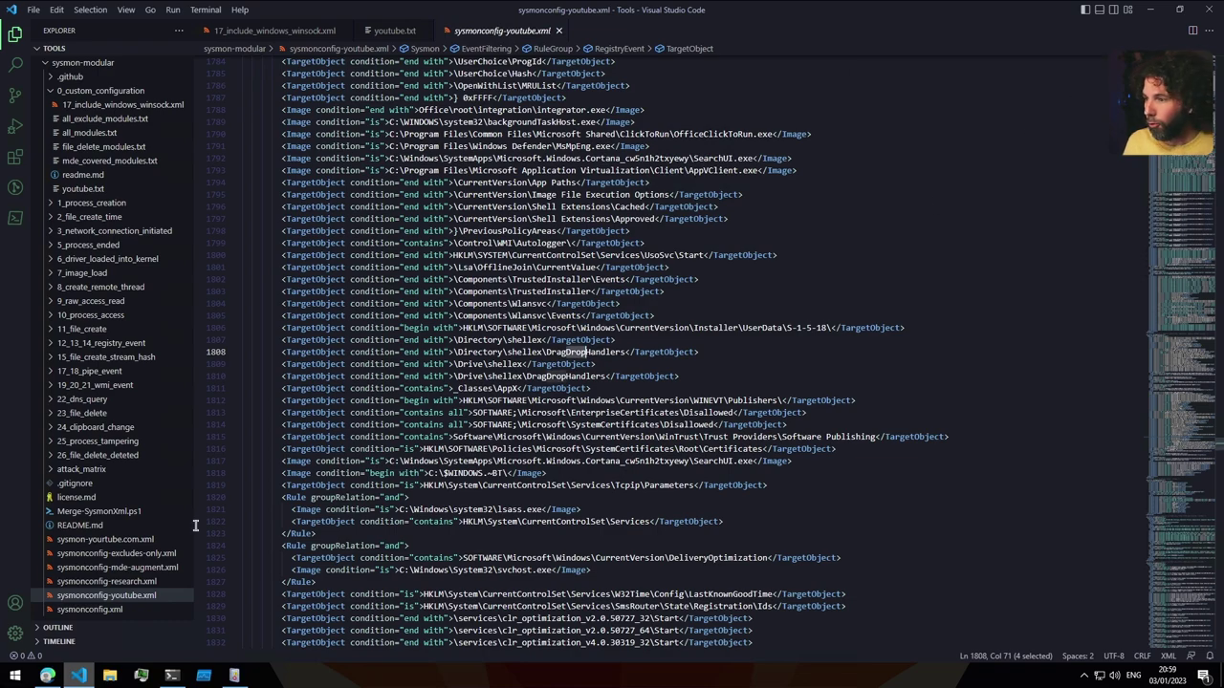
Search sysmon-yourtube.com.xml for "dropbox" and go through all the matches in the process creation and network connection rules
click(106, 539)
key(ctrl+f)
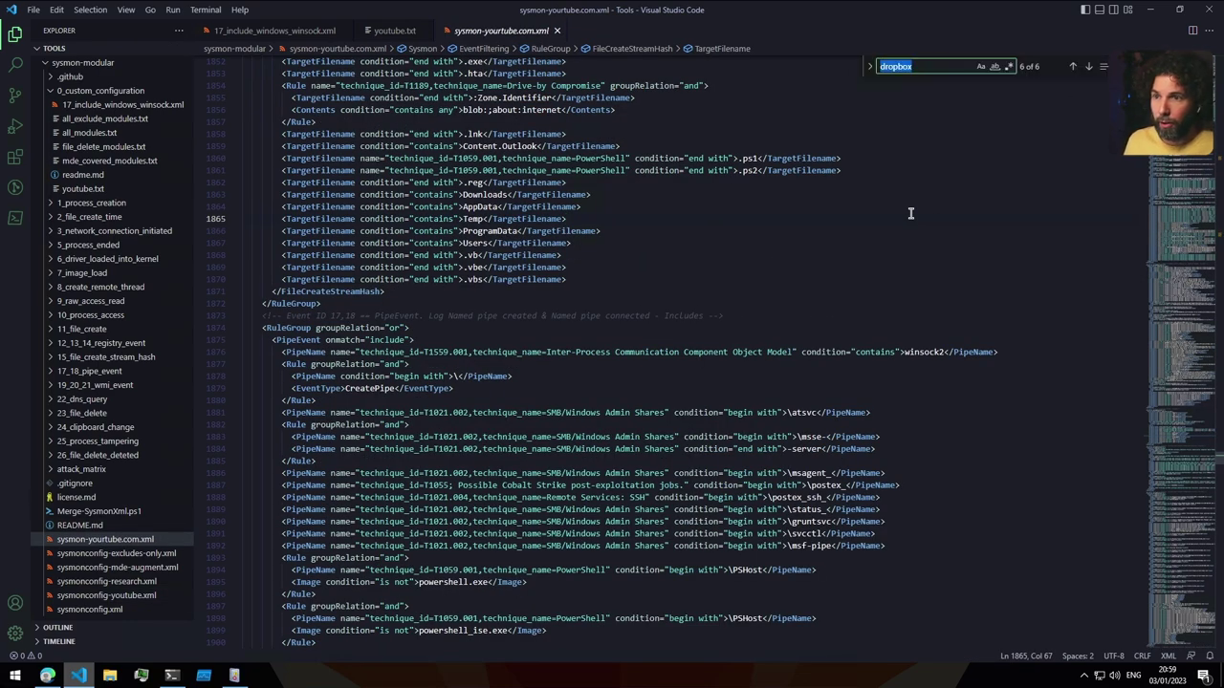
key(Return)
key(Return)
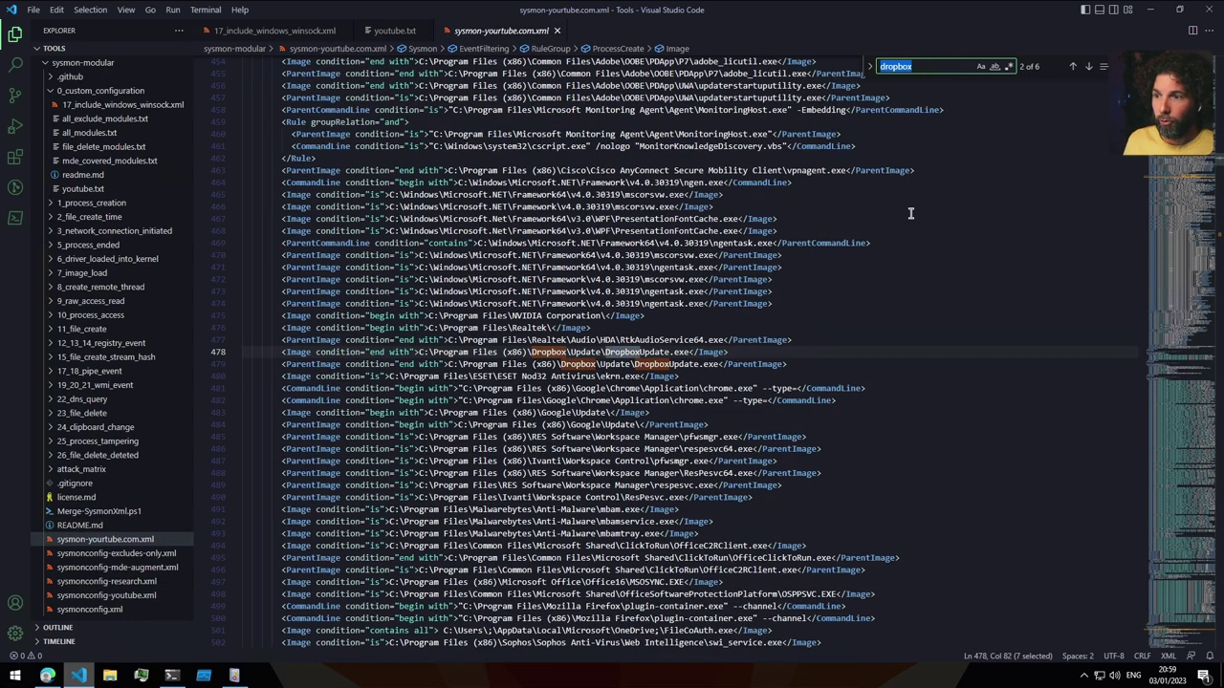
key(Return)
key(Return)
key(Return)
key(Return)
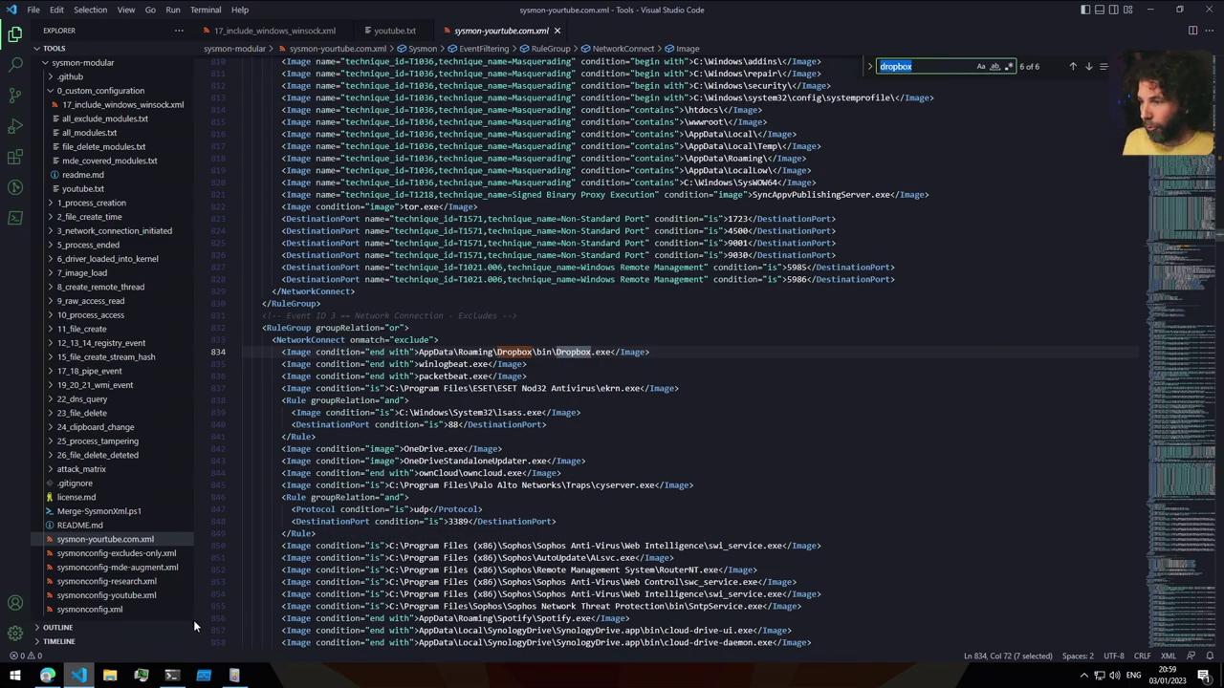
Search sysmonconfig-youtube.xml for "winsoc" and highlight the winsock2 pipe rule with its PipeEvent include line
click(109, 597)
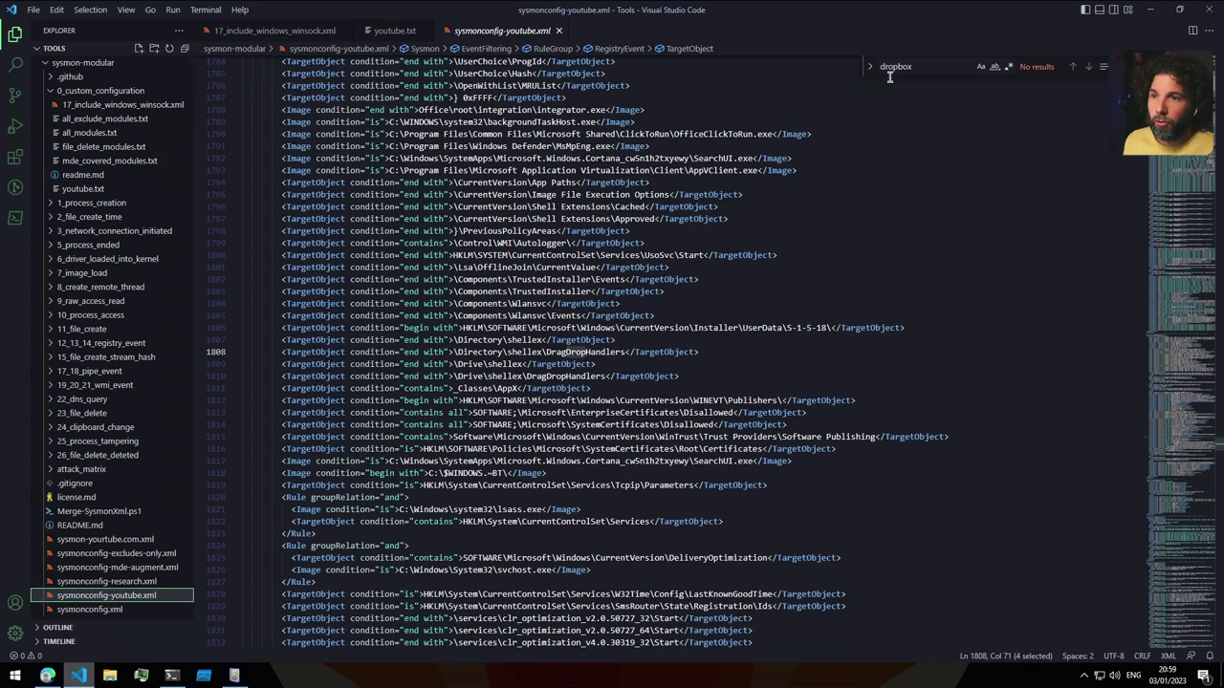
key(ctrl+f)
text(winsoc)
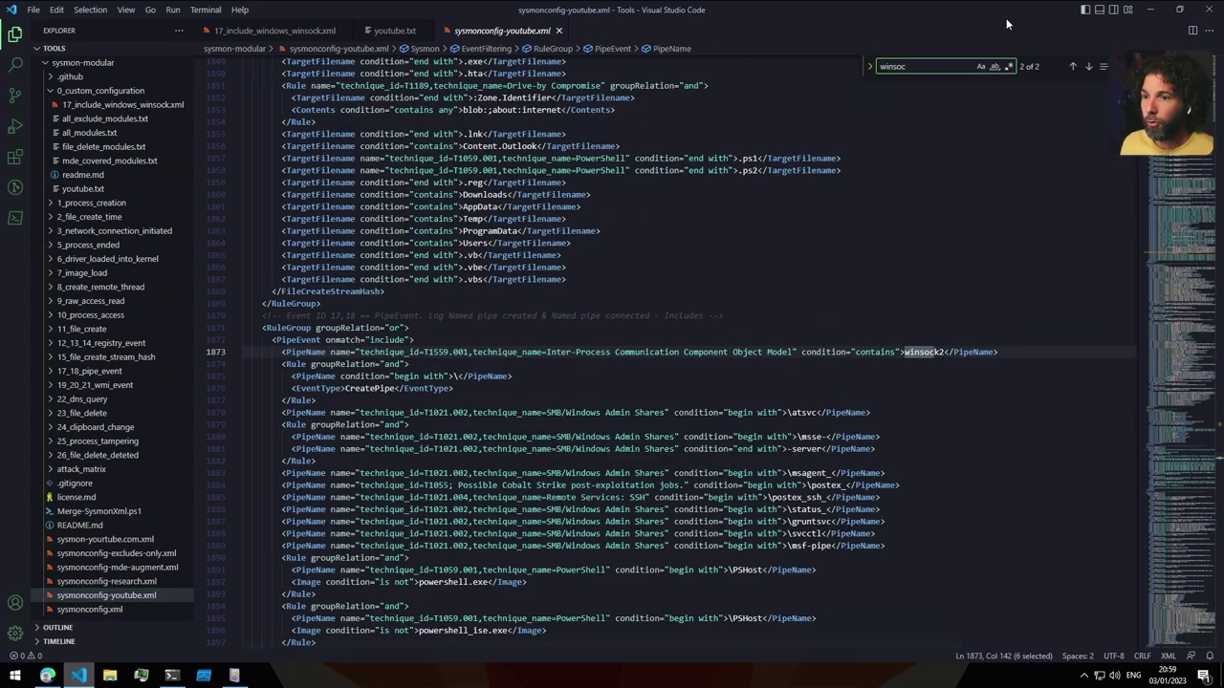
drag(1030, 353, 264, 342)
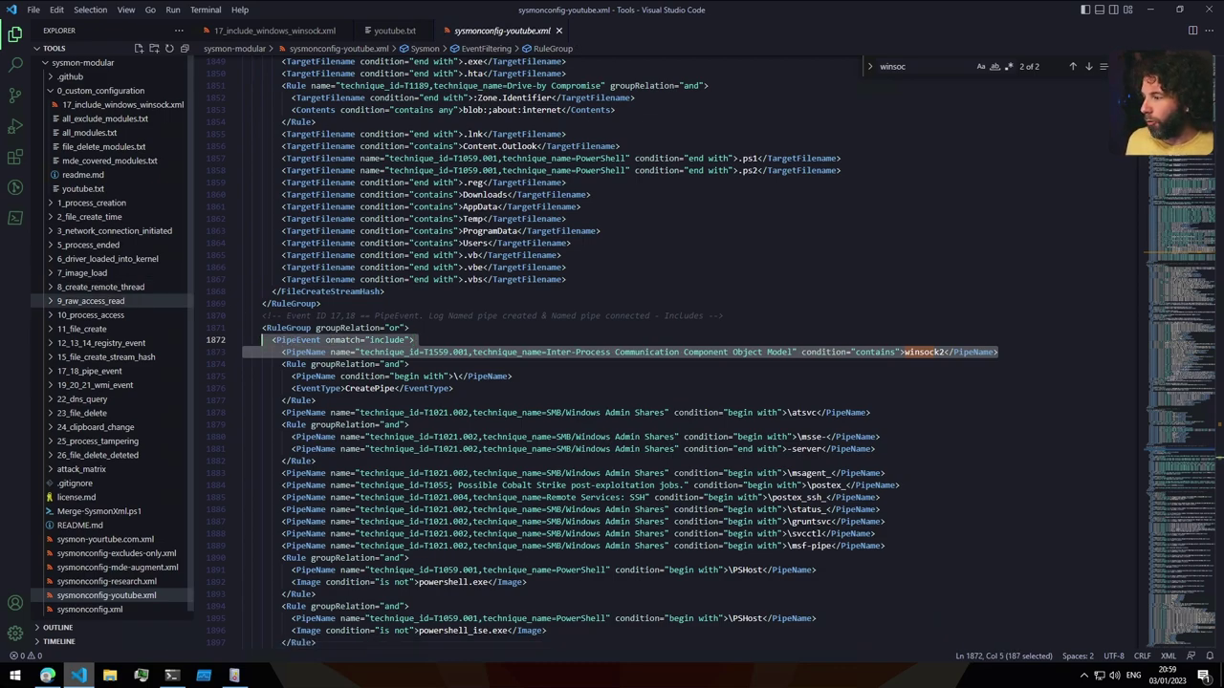
Switch to PowerShell and list the files in the sysmon-modular folder with ls
click(172, 676)
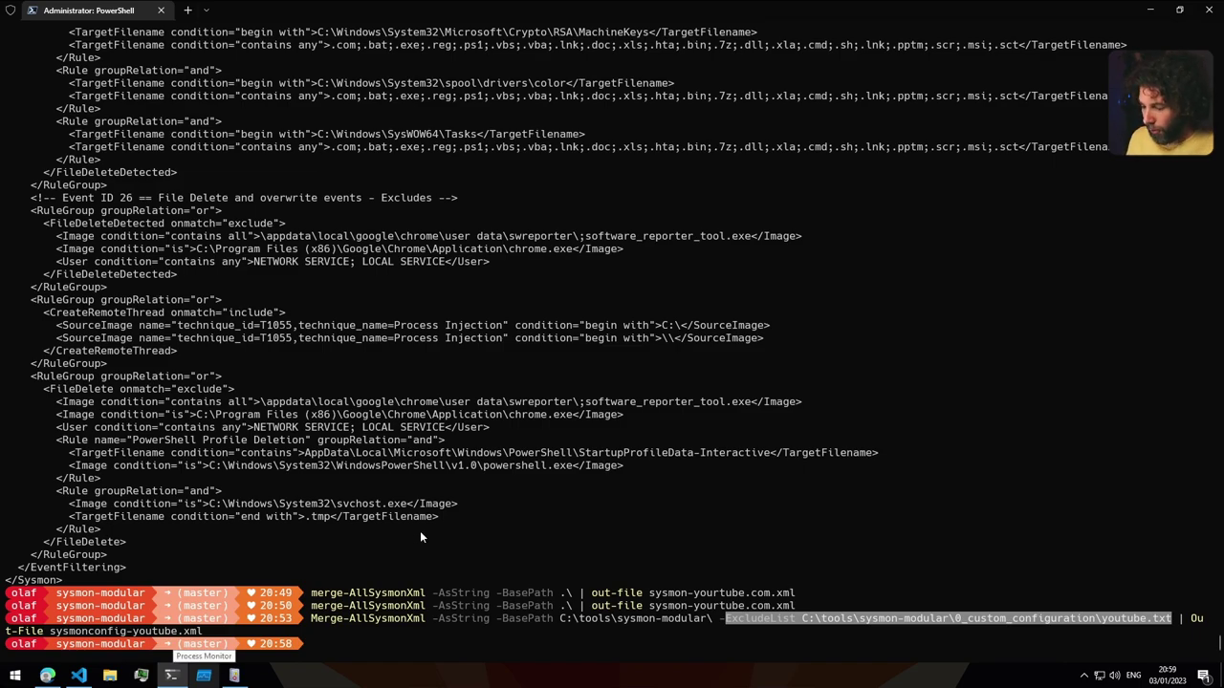
text(ls)
key(Return)
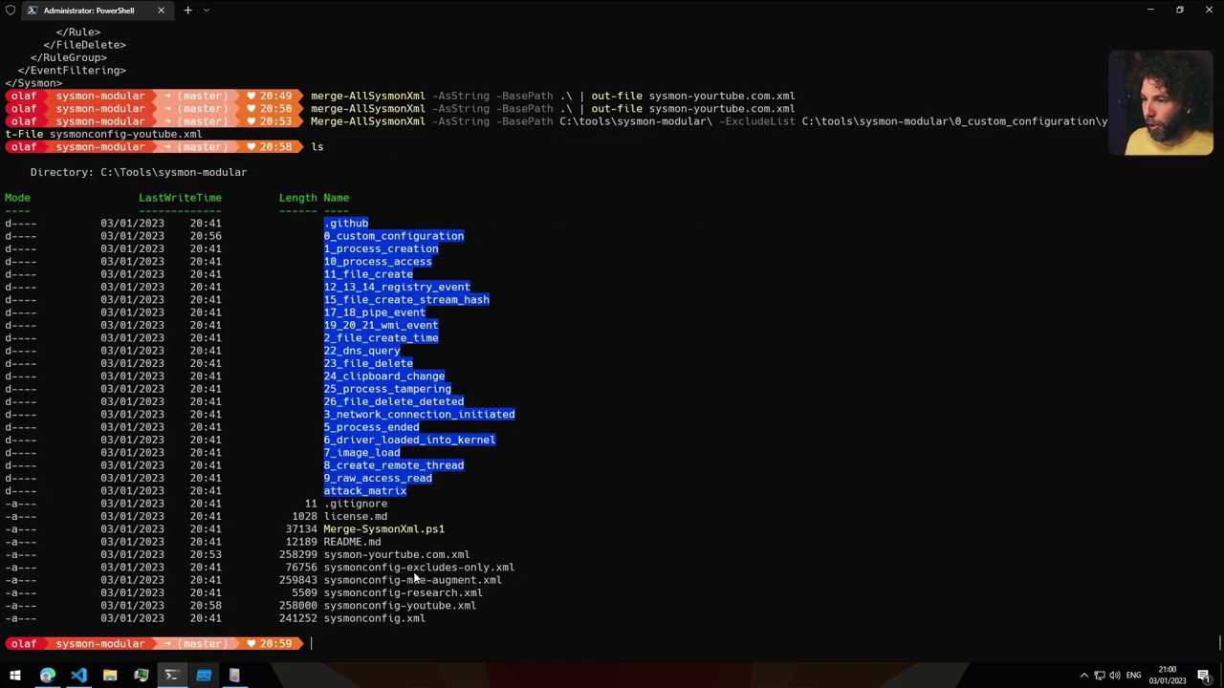
Load the new configuration into Sysmon by running sysmon -c sysmonconfig-youtube.xml, and check the schema version in the output
double_click(394, 606)
drag(469, 606, 478, 606)
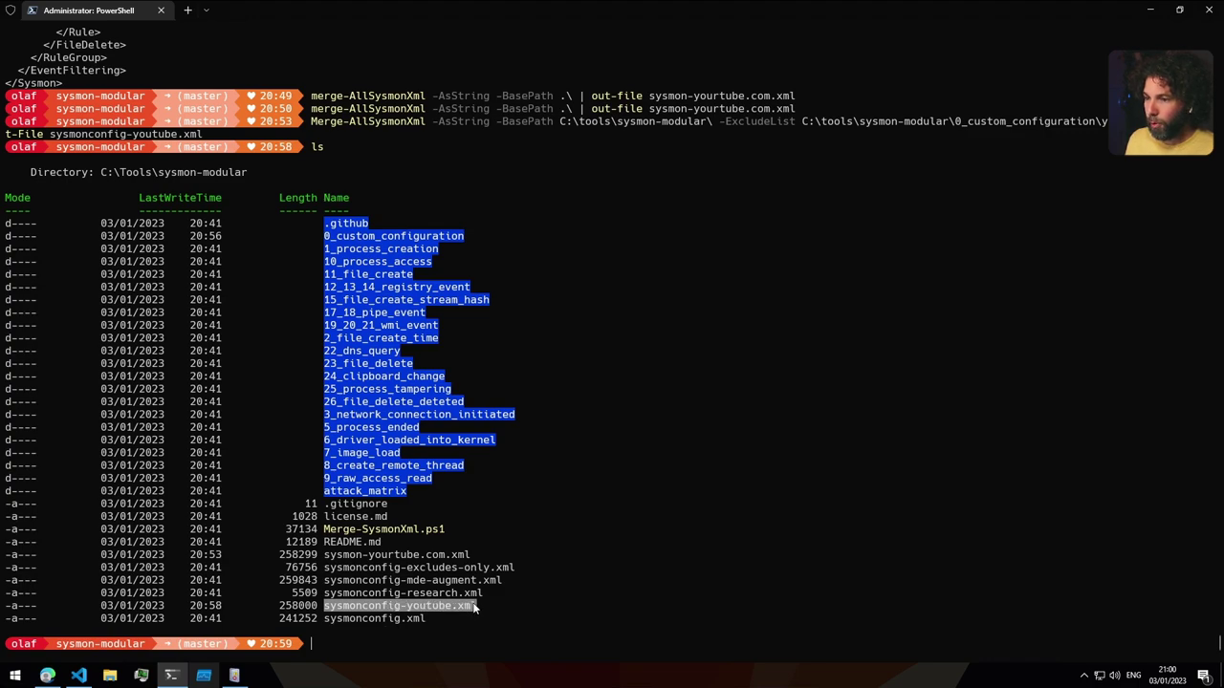
key(ctrl+c)
text(sys)
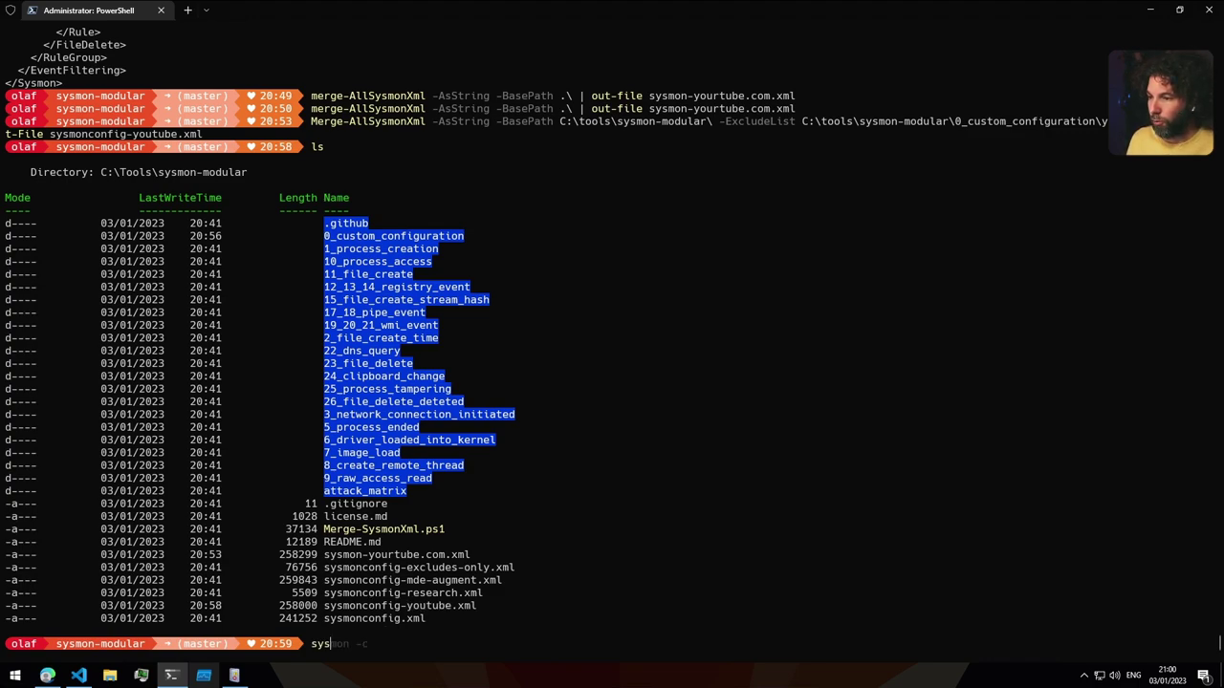
text(mon -c)
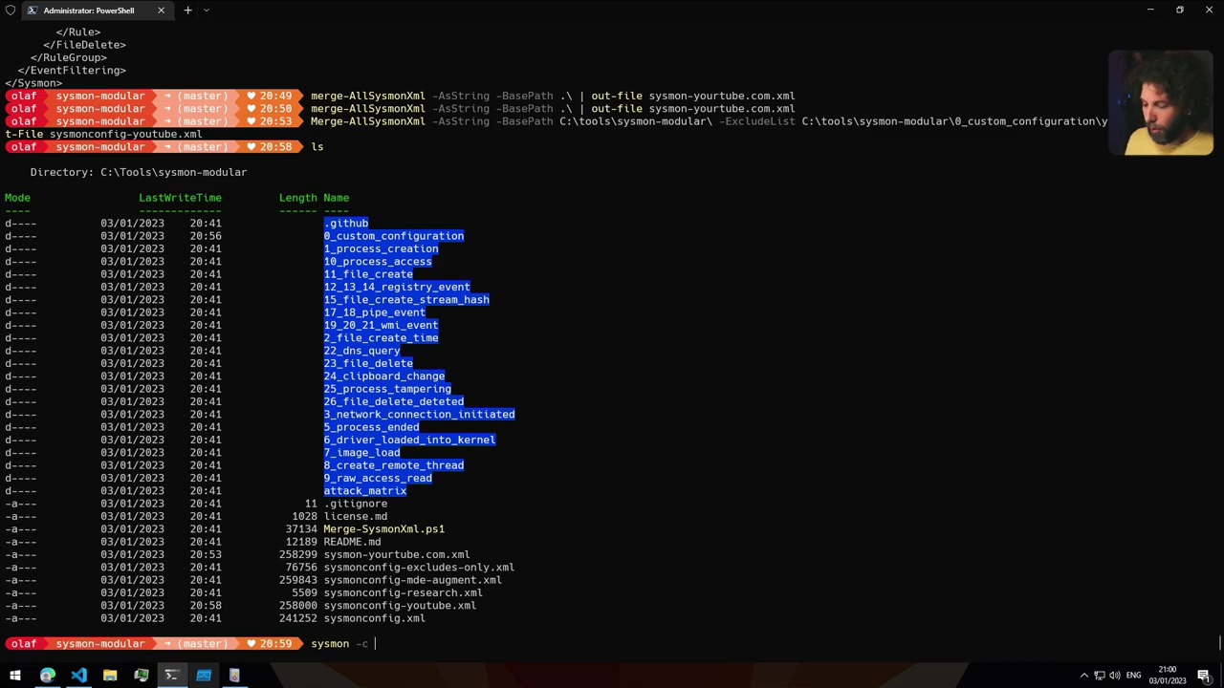
key(ctrl+v)
key(Return)
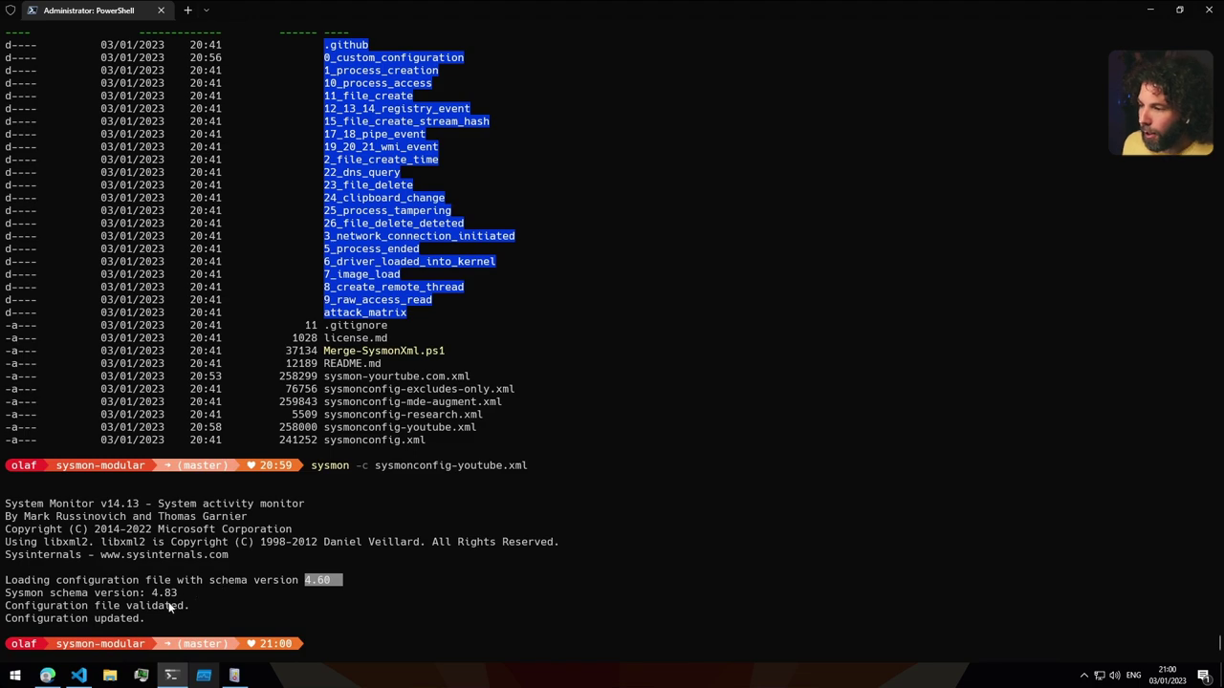
drag(146, 594, 174, 597)
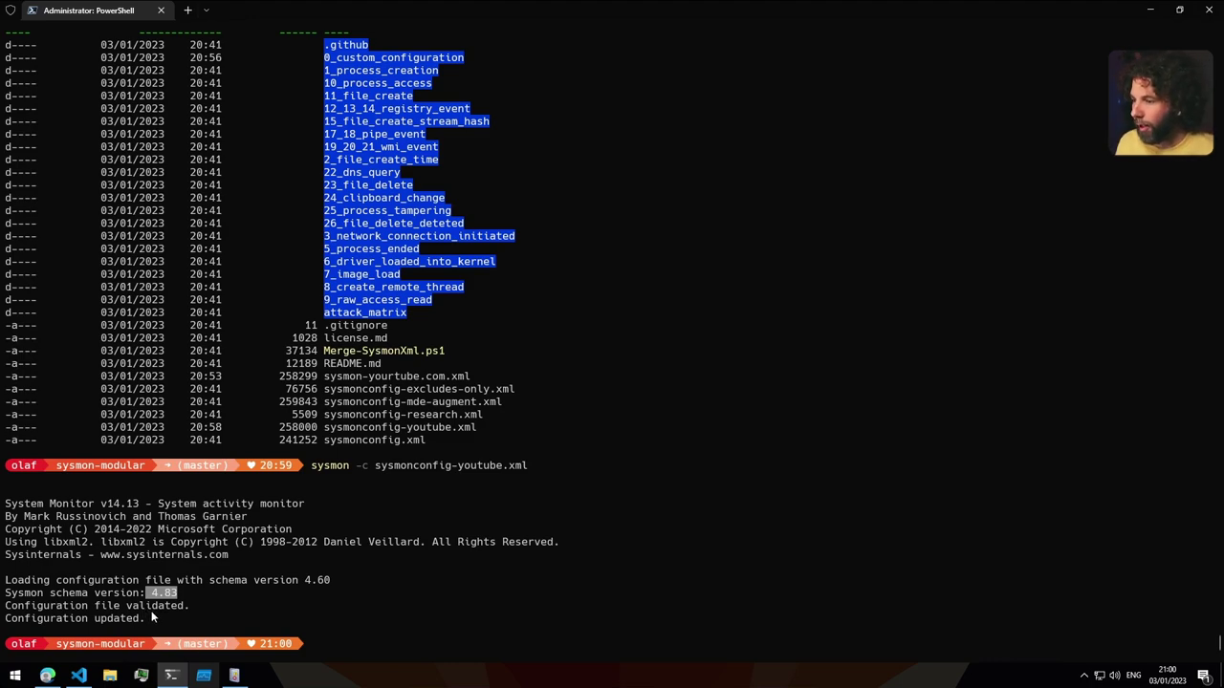
Switch to Event Viewer, open the Sysmon custom view, and inspect the Process accessed event and the surrounding recent events
click(235, 677)
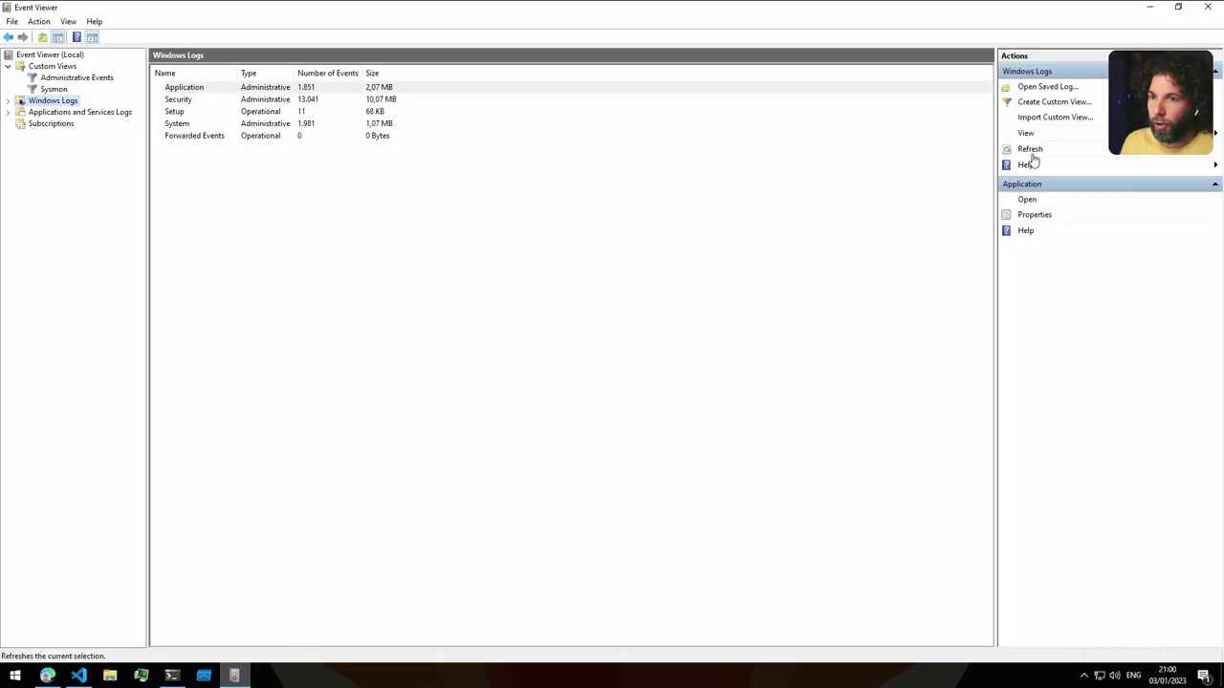
click(1030, 153)
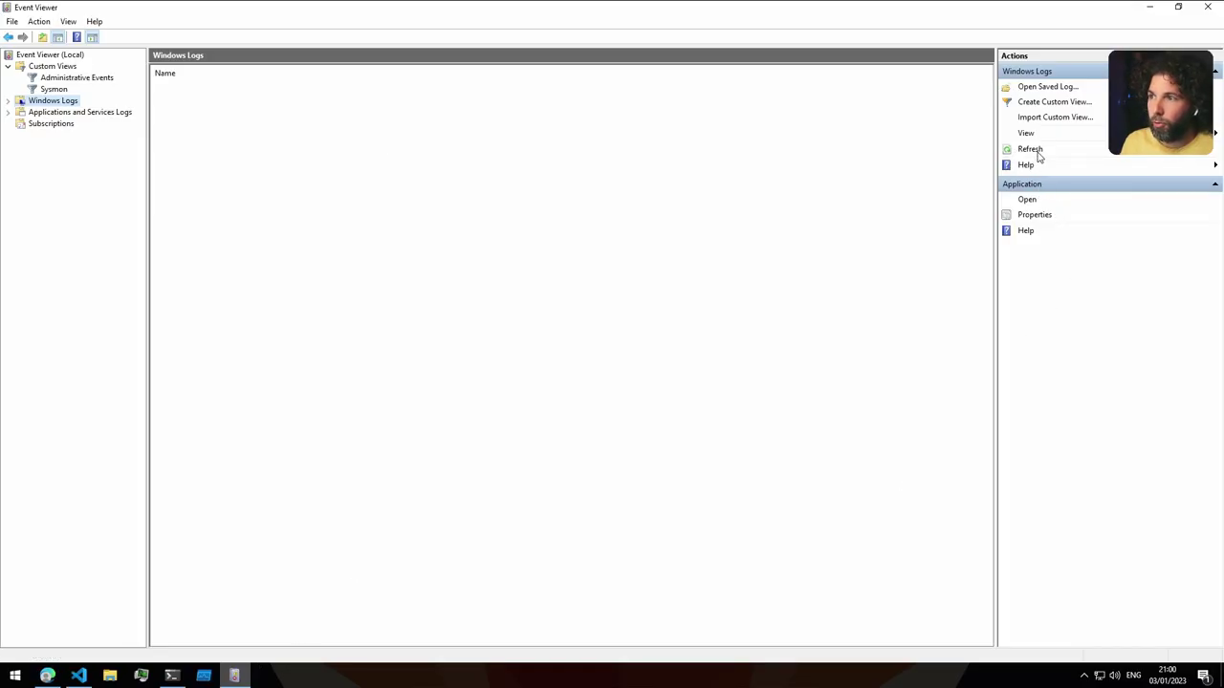
click(77, 79)
click(54, 89)
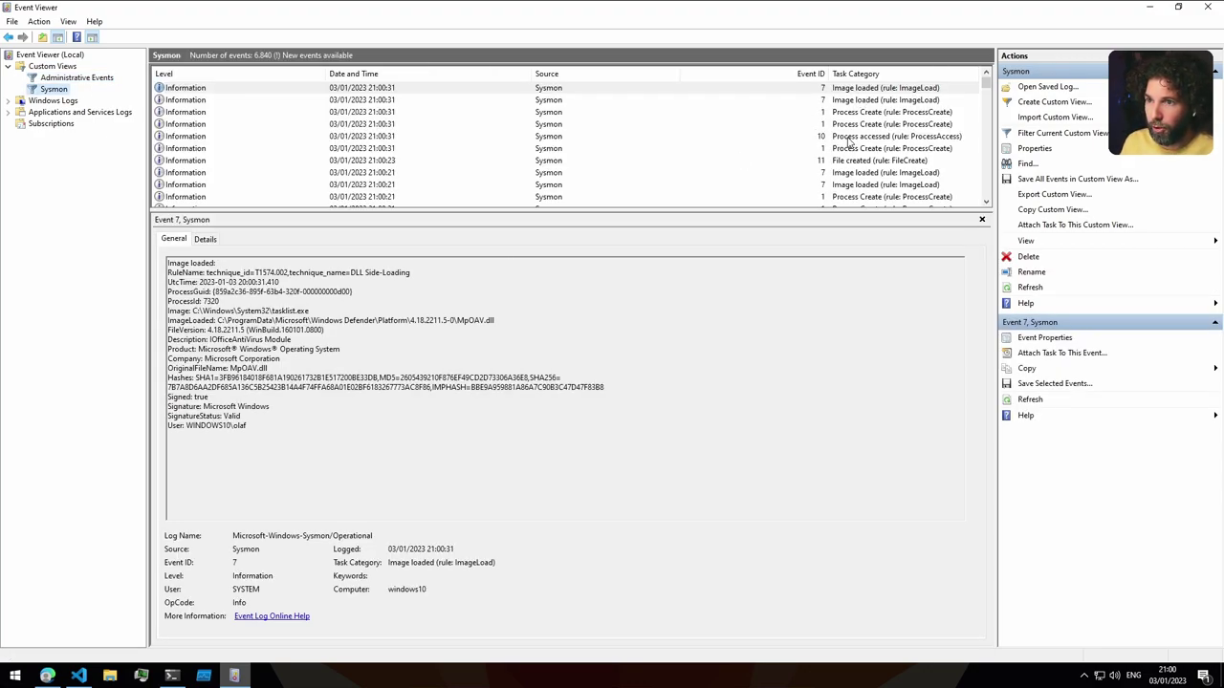
click(847, 137)
scroll(826, 144, down, 5)
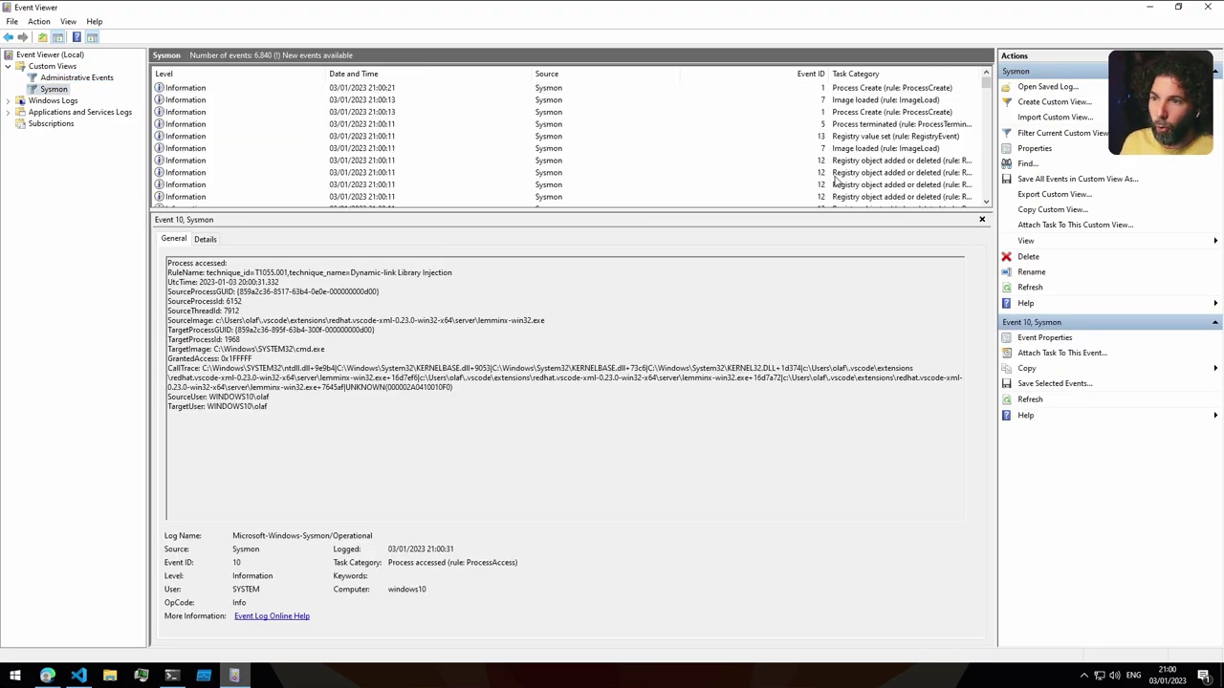
scroll(832, 187, up, 5)
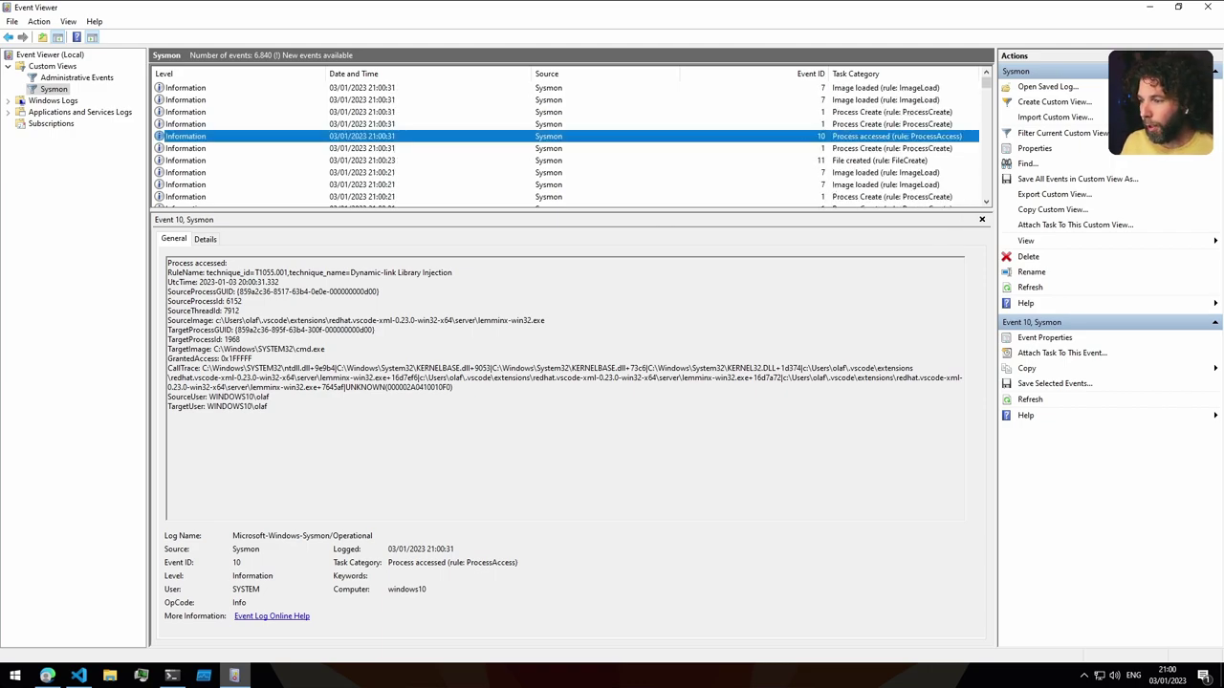
click(236, 676)
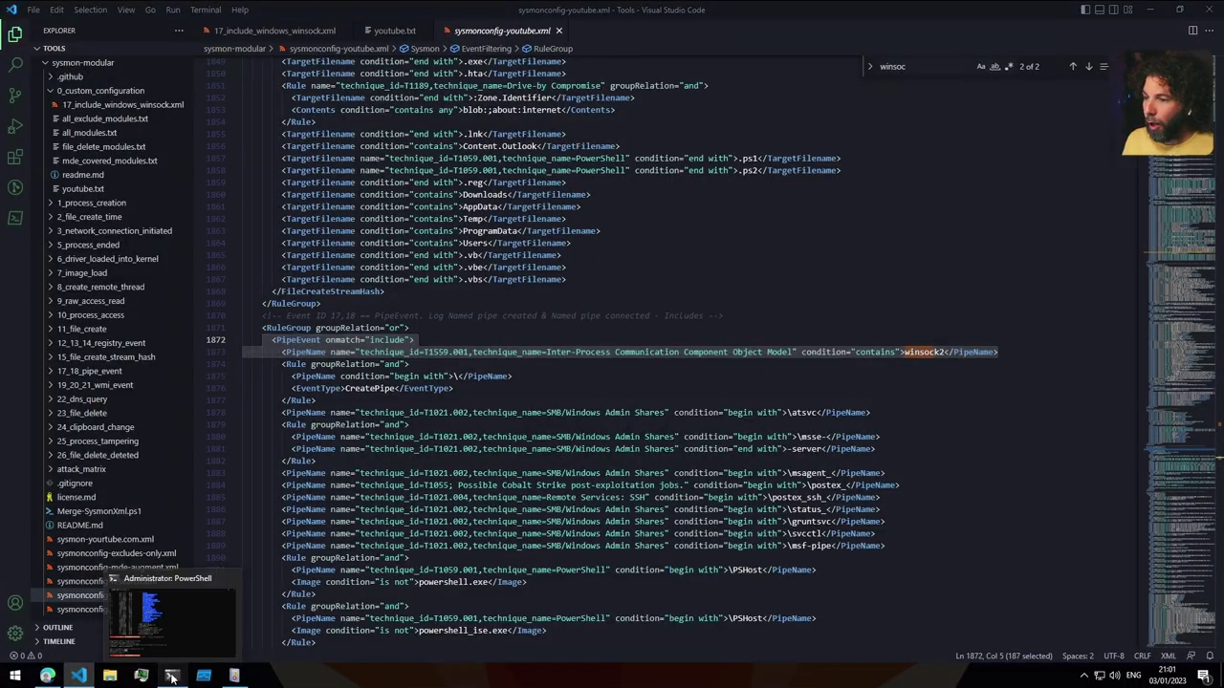
In PowerShell, run sysmon -c without a configuration file to print the active Sysmon rules
click(172, 676)
key(Up)
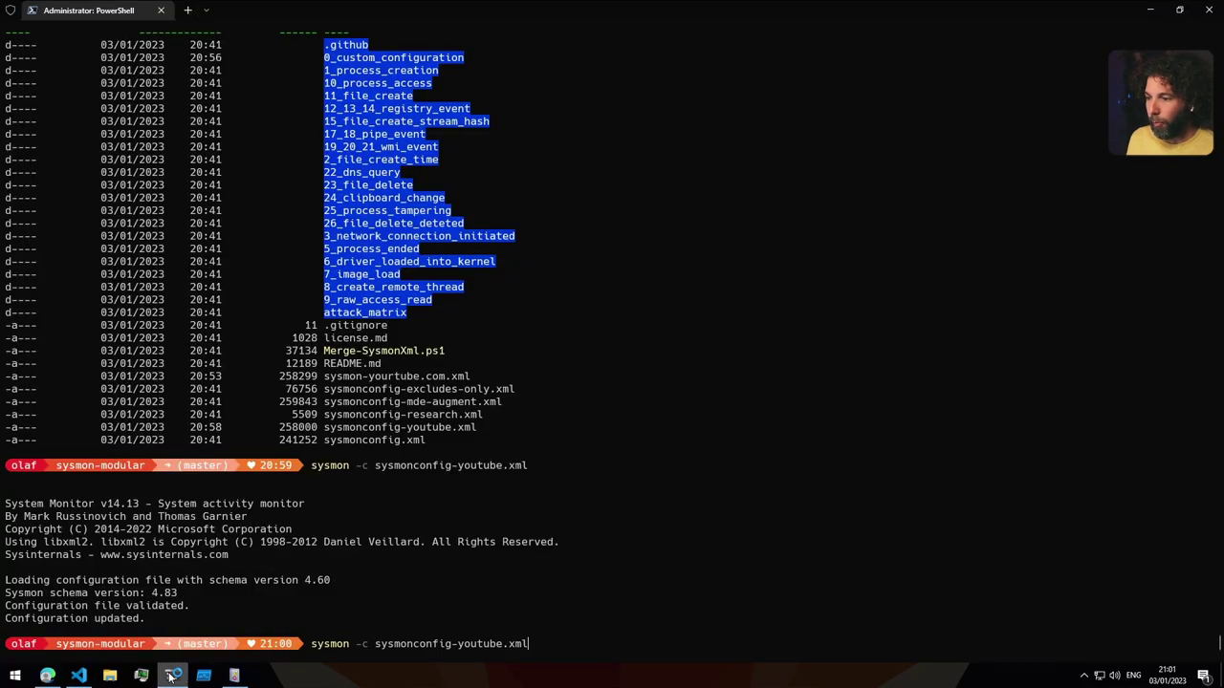
key(BackSpace)
key(BackSpace)
key(BackSpace)
key(BackSpace)
key(BackSpace)
key(BackSpace)
key(BackSpace)
key(BackSpace)
key(BackSpace)
key(BackSpace)
key(BackSpace)
key(BackSpace)
key(BackSpace)
key(BackSpace)
key(BackSpace)
key(BackSpace)
key(BackSpace)
key(BackSpace)
key(BackSpace)
key(BackSpace)
key(BackSpace)
key(BackSpace)
key(BackSpace)
key(BackSpace)
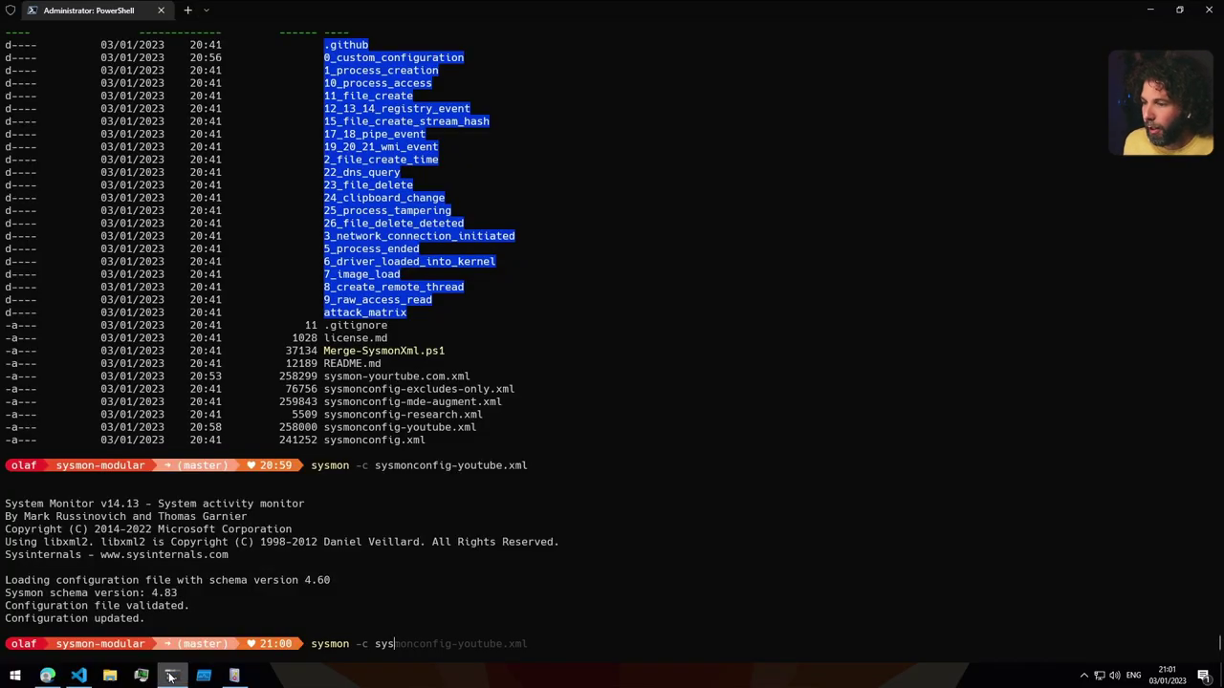
key(Return)
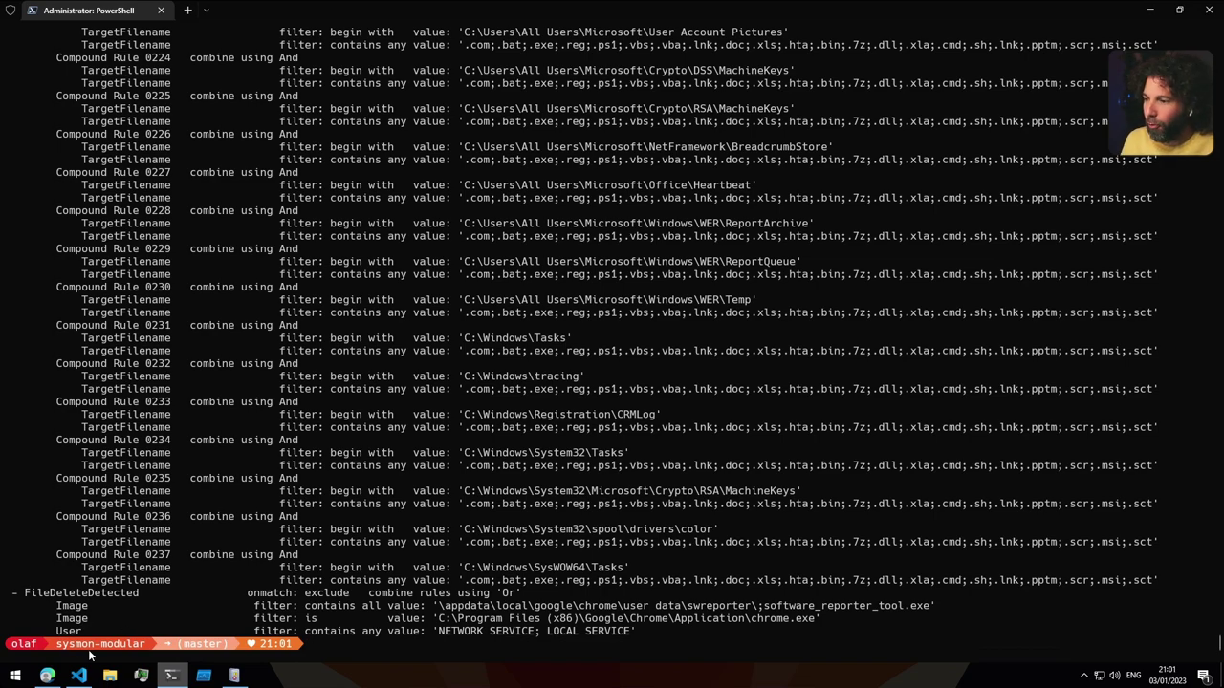
In Visual Studio Code, review sysmonconfig-youtube.xml through to its end, and look over the modules in the 22_dns_query folder
click(80, 675)
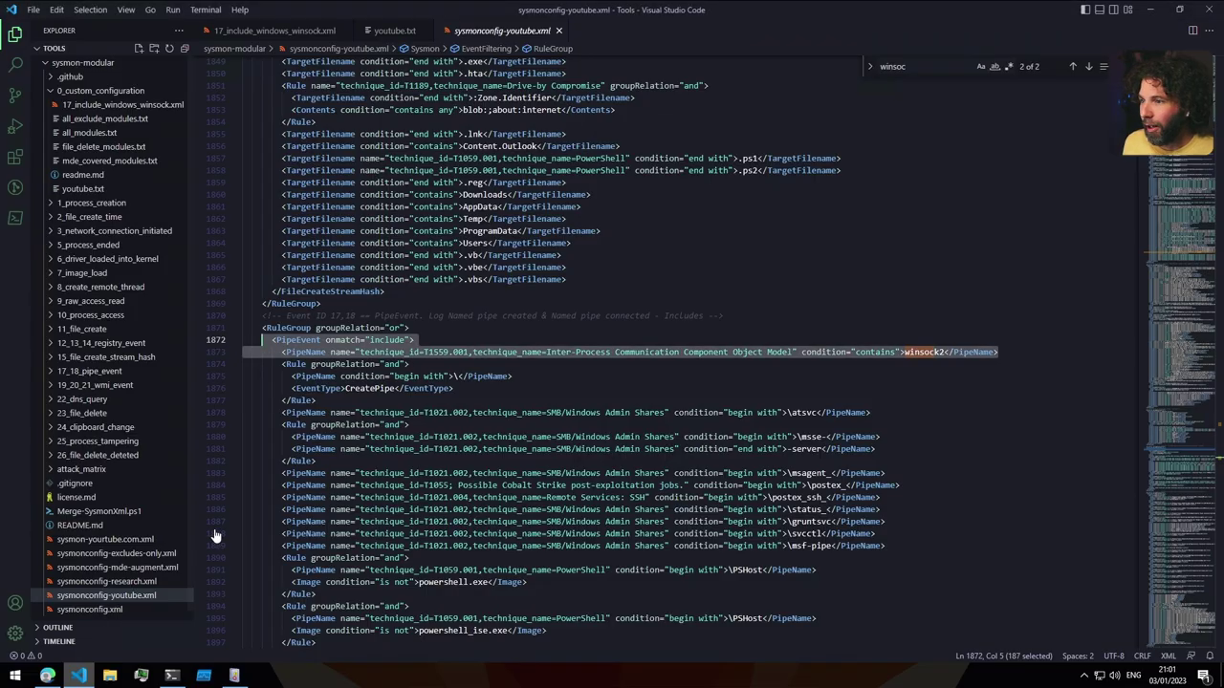
click(394, 436)
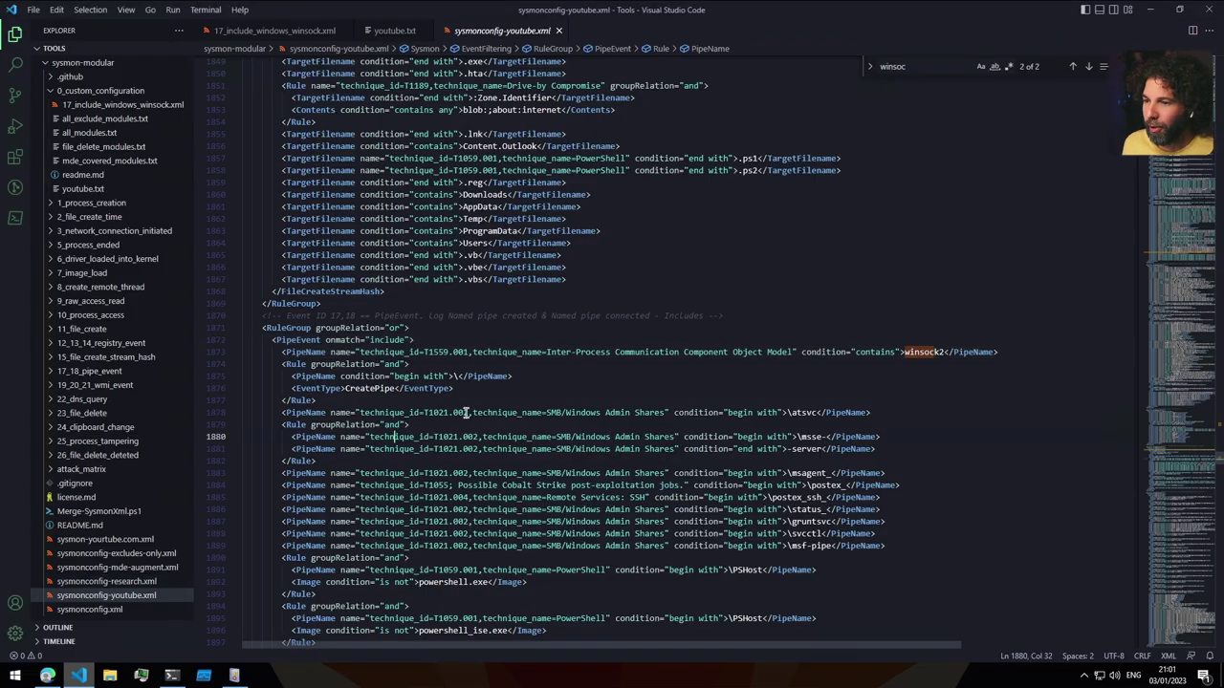
scroll(467, 413, down, 15)
scroll(468, 413, down, 20)
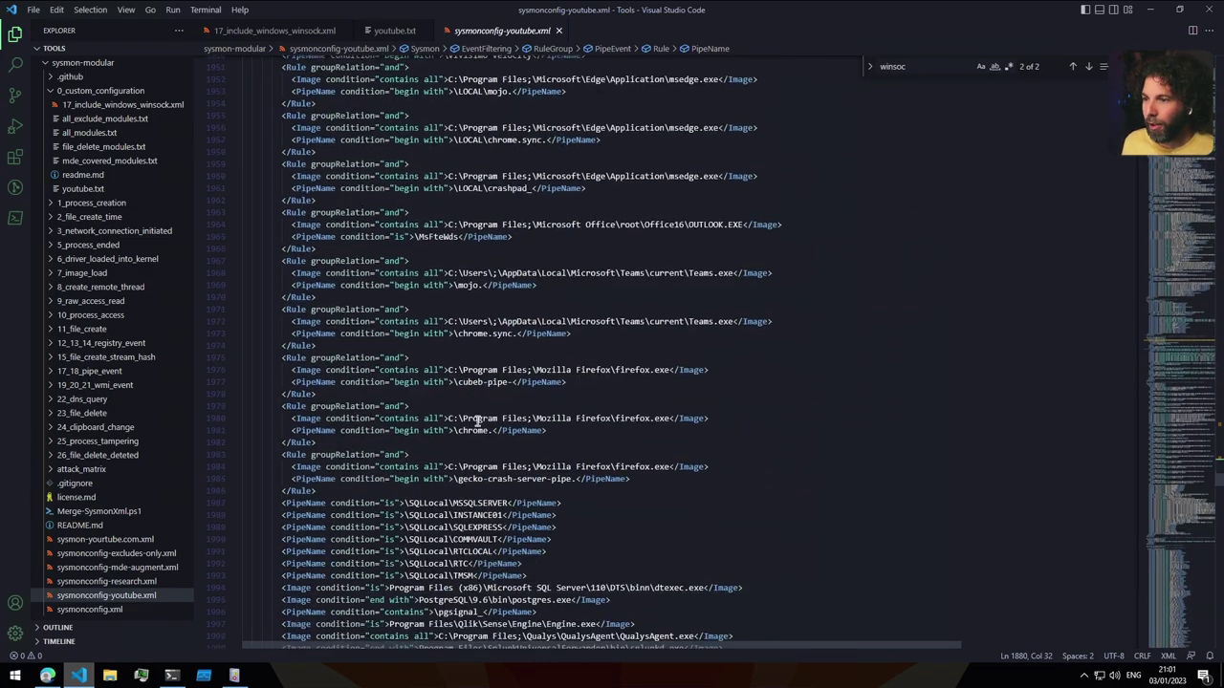
scroll(476, 427, down, 20)
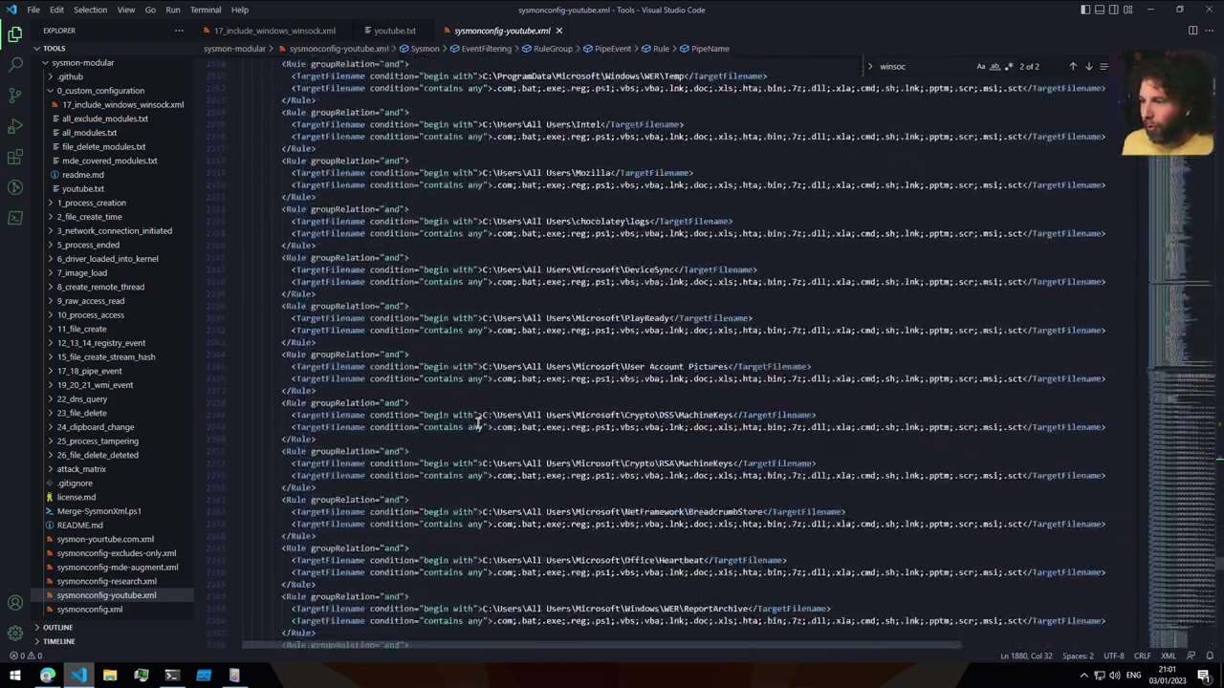
scroll(455, 516, down, 20)
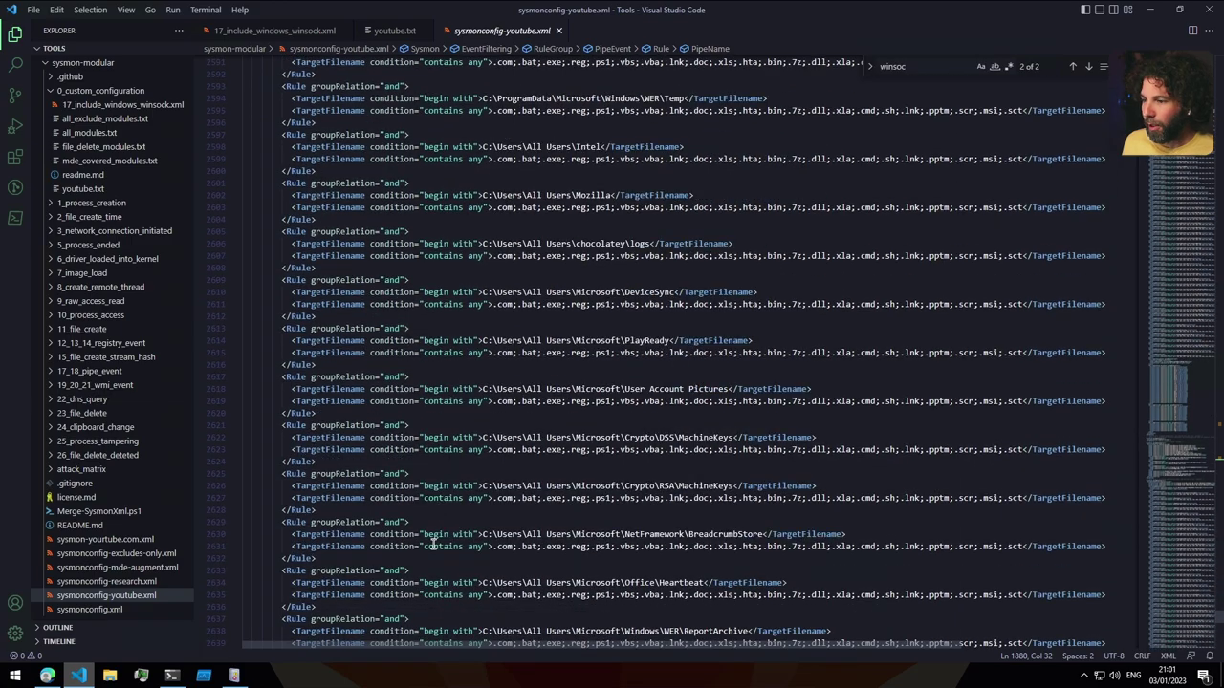
scroll(434, 543, up, 1)
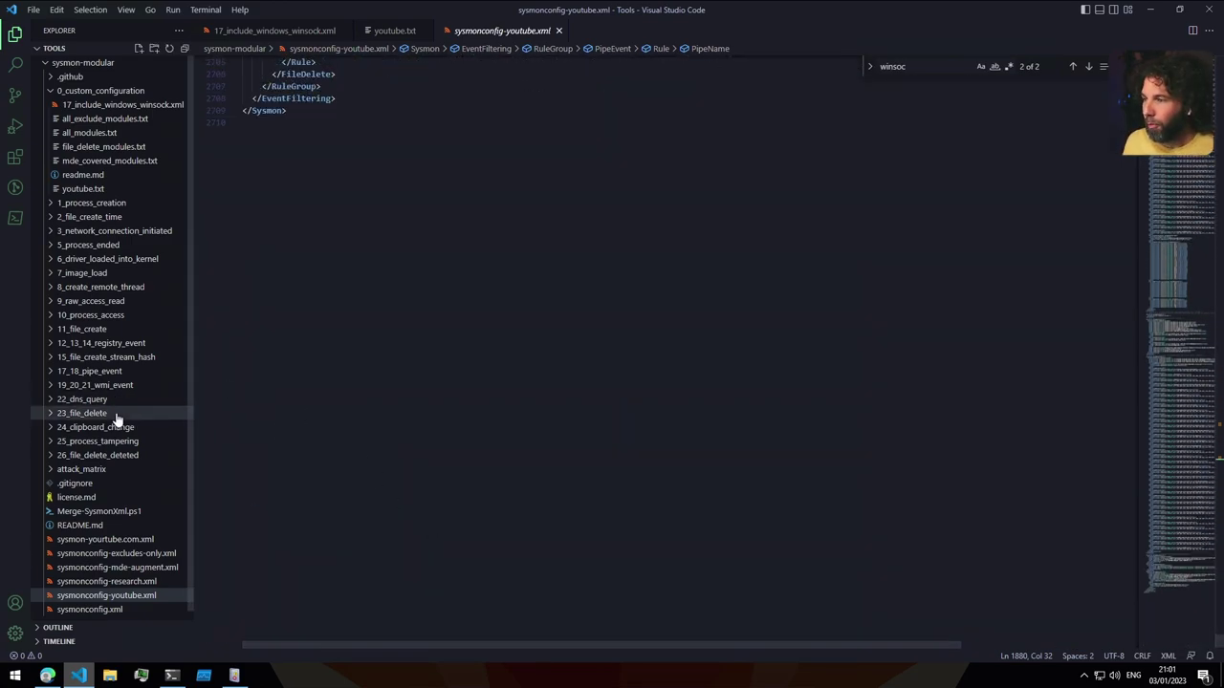
click(53, 401)
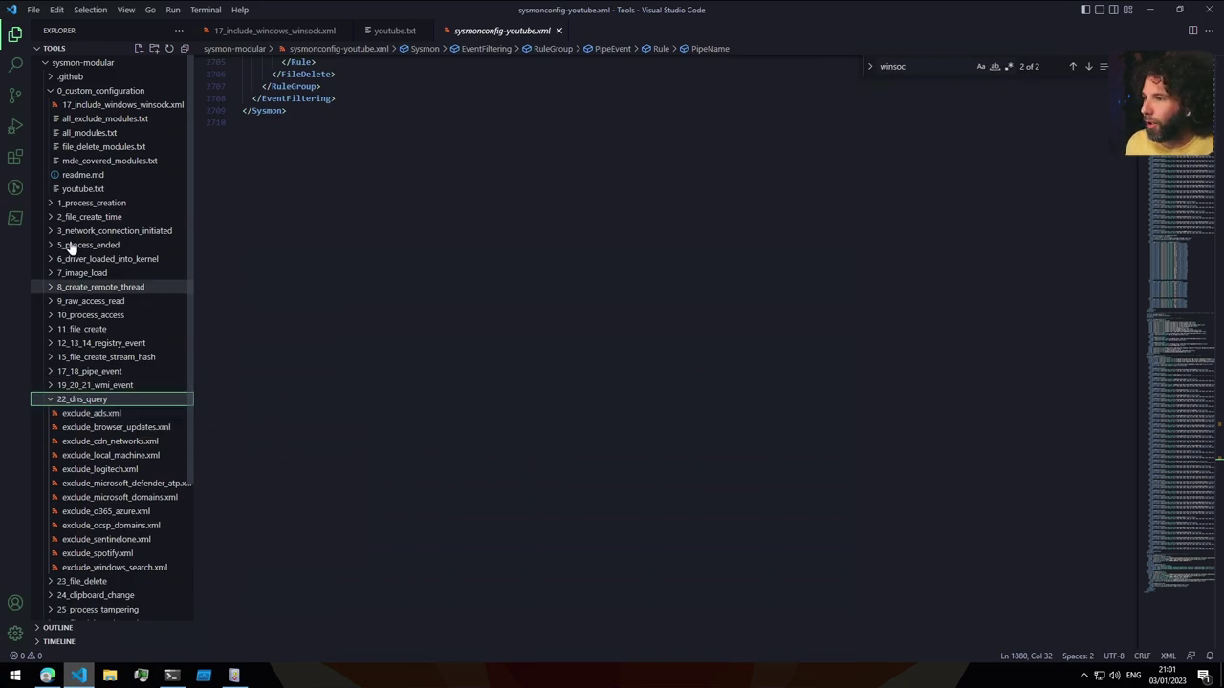
click(51, 401)
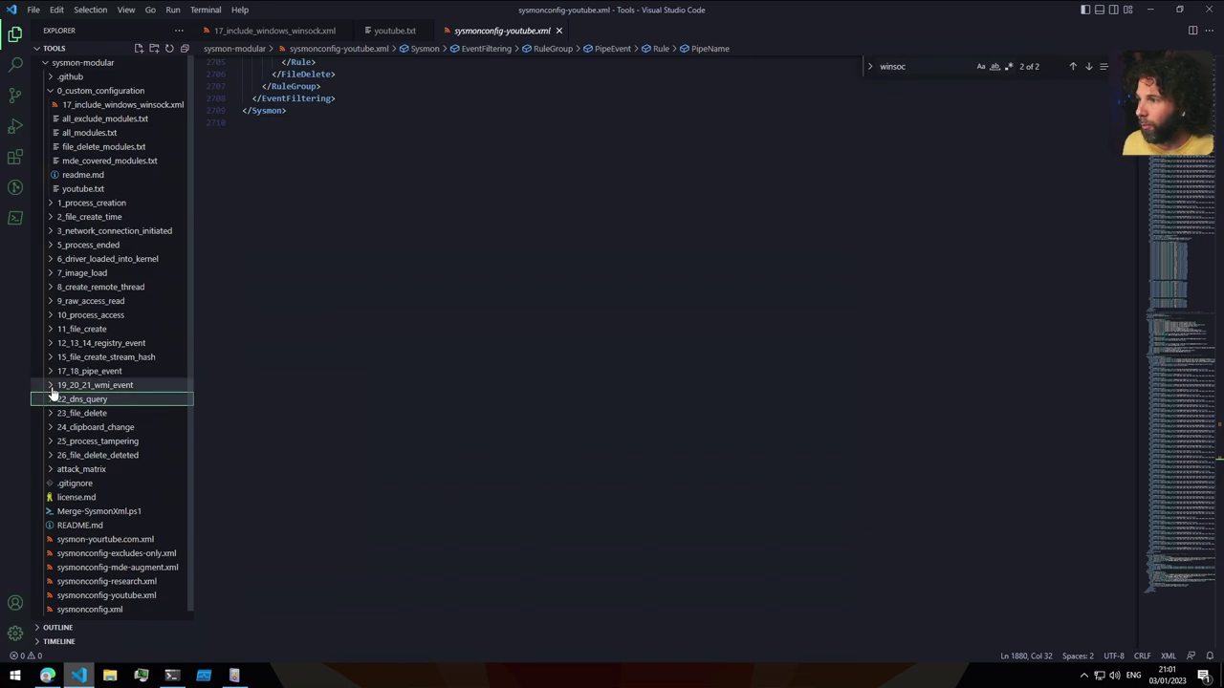